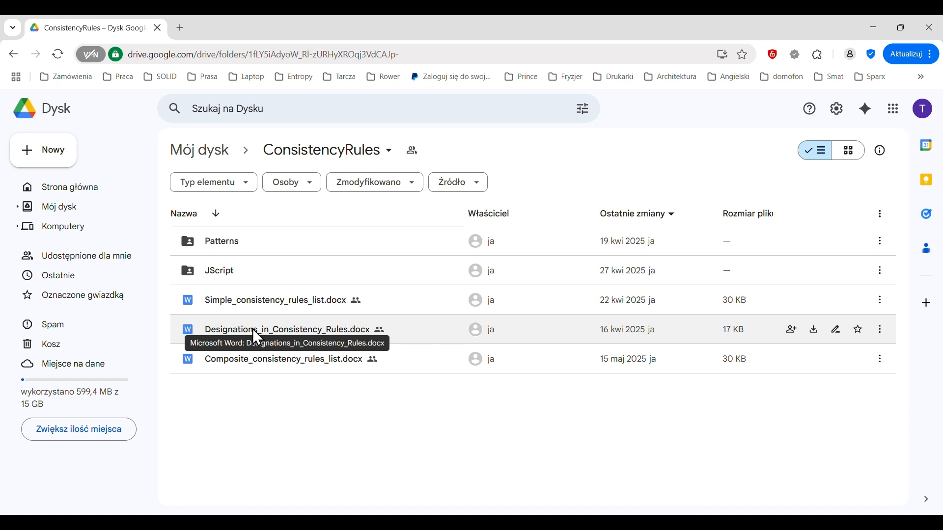
Step: Download eCMDA-ref.xml from the JScript folder, accepting the risk of the file type
double_click(227, 271)
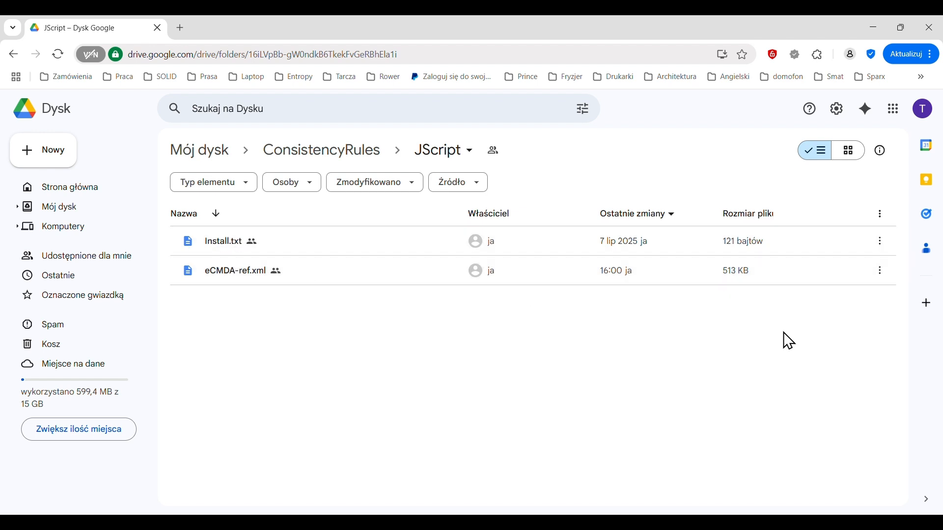
click(881, 275)
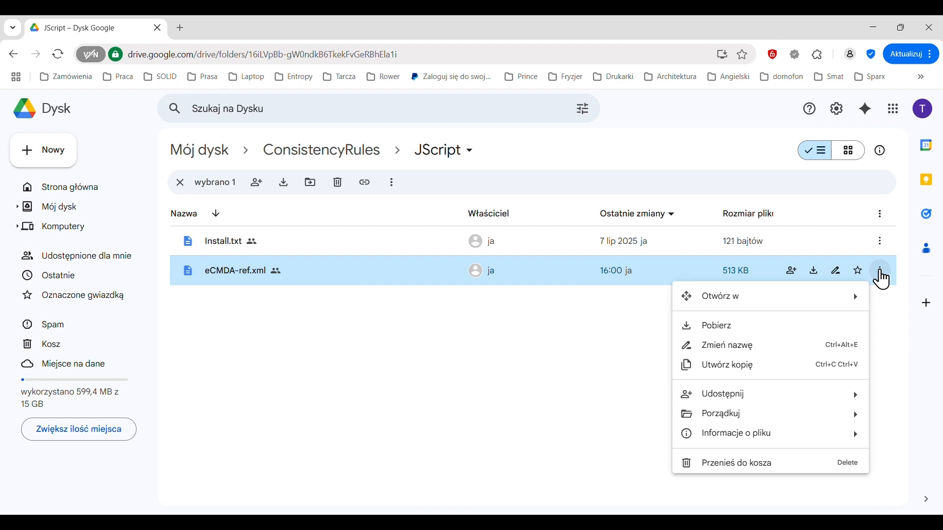
click(725, 331)
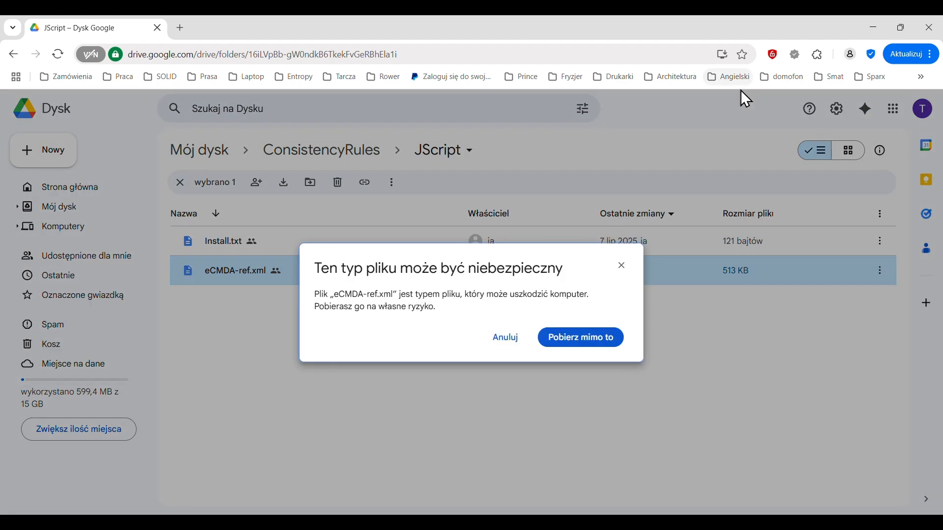
click(585, 340)
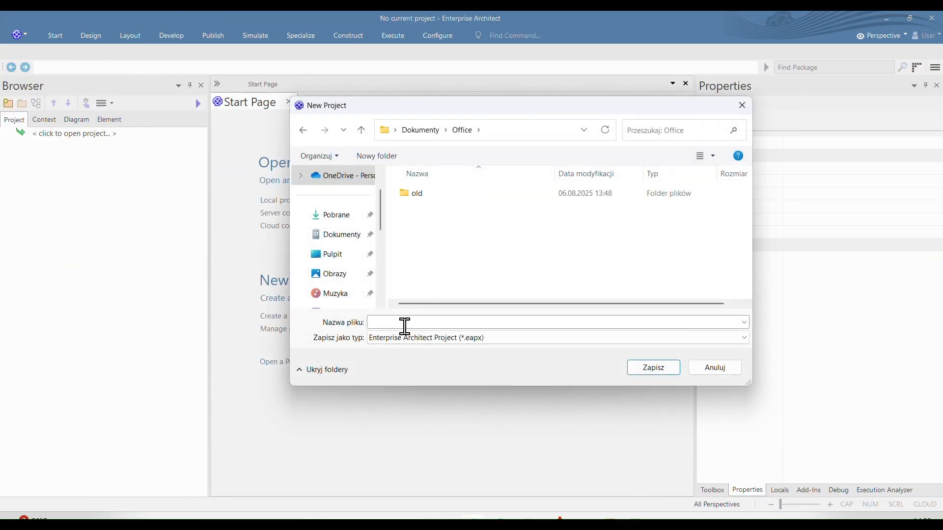
Step: In Enterprise Architect, create a new local project file named office in the Office documents folder
click(390, 322)
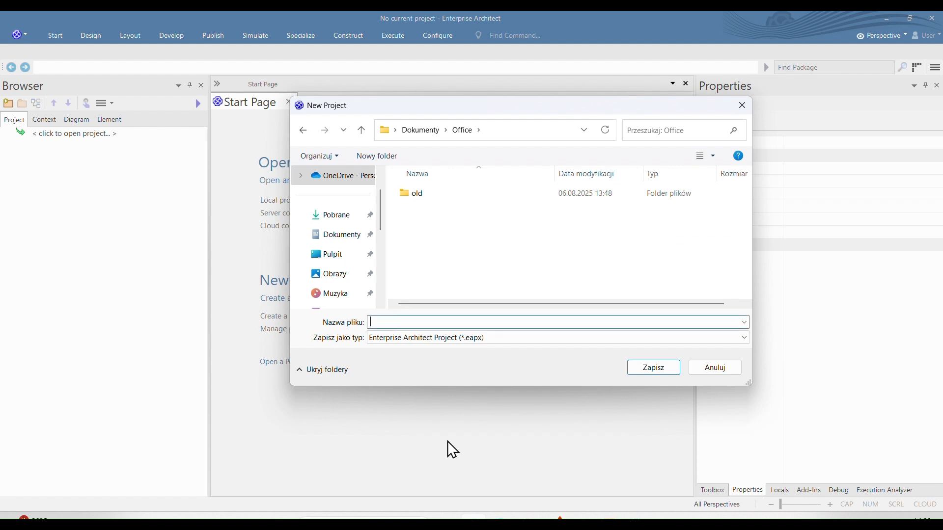
text(office)
click(652, 368)
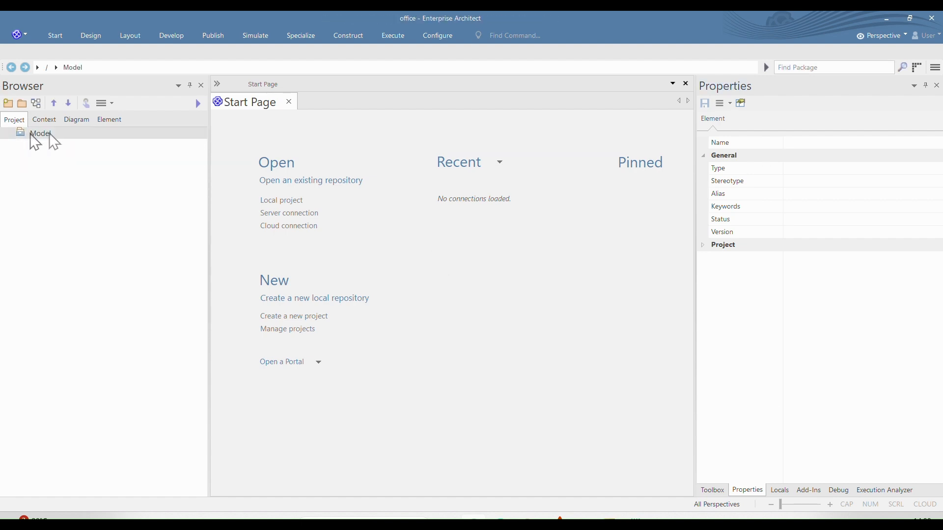
Step: Add a package named Office under the Model root, with no initial diagram or pattern
click(22, 104)
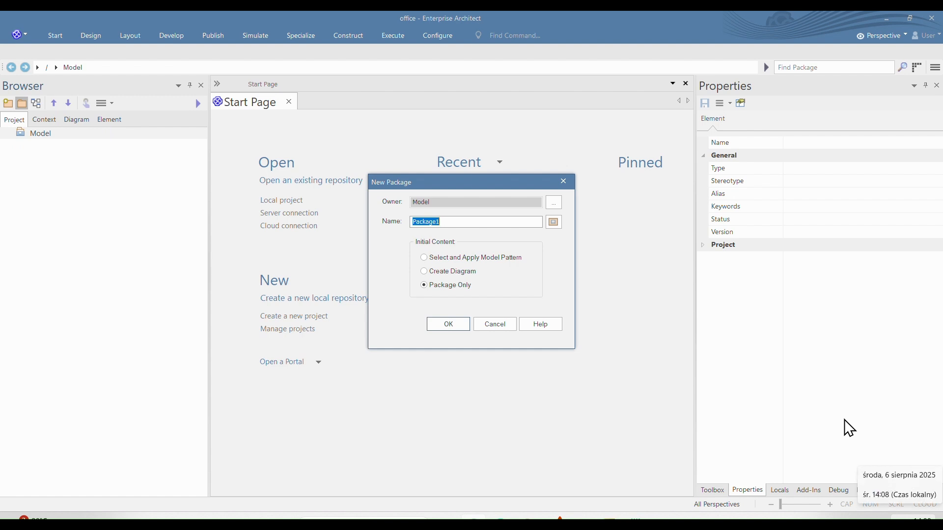
text(Office)
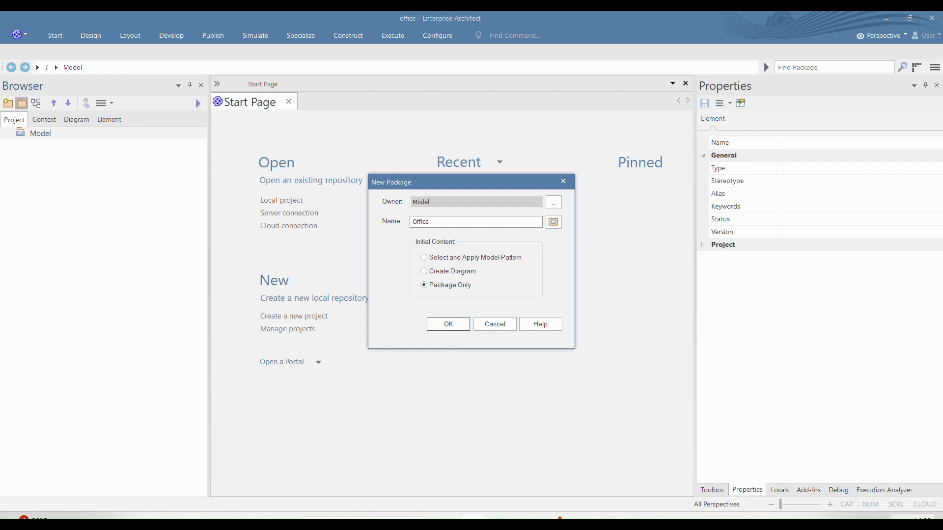
key(Return)
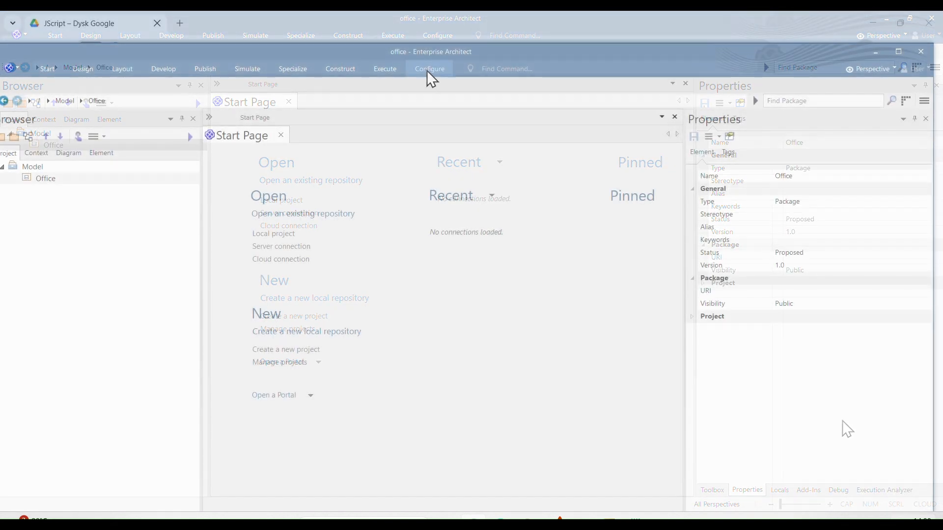
Step: Load eCMDA-ref.xml from the downloads folder as the source file for a reference data import
click(425, 68)
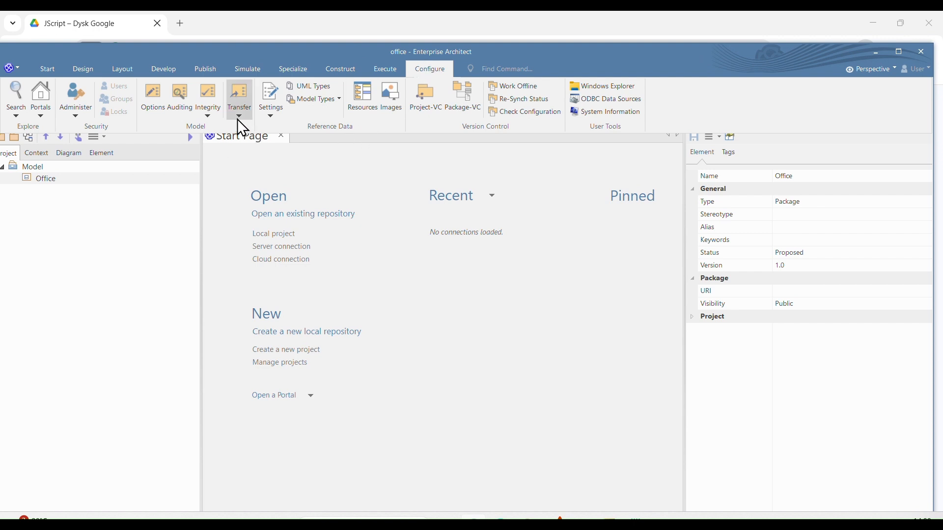
click(238, 118)
click(273, 202)
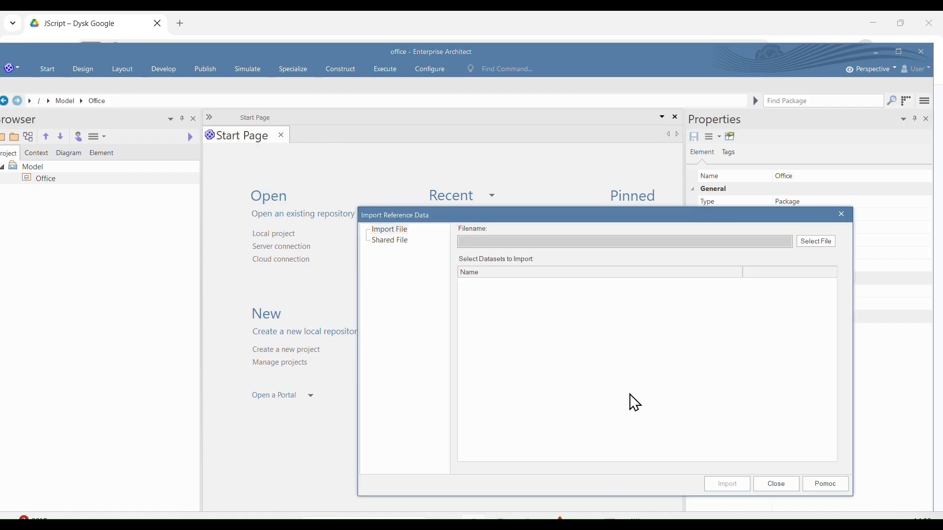
click(823, 244)
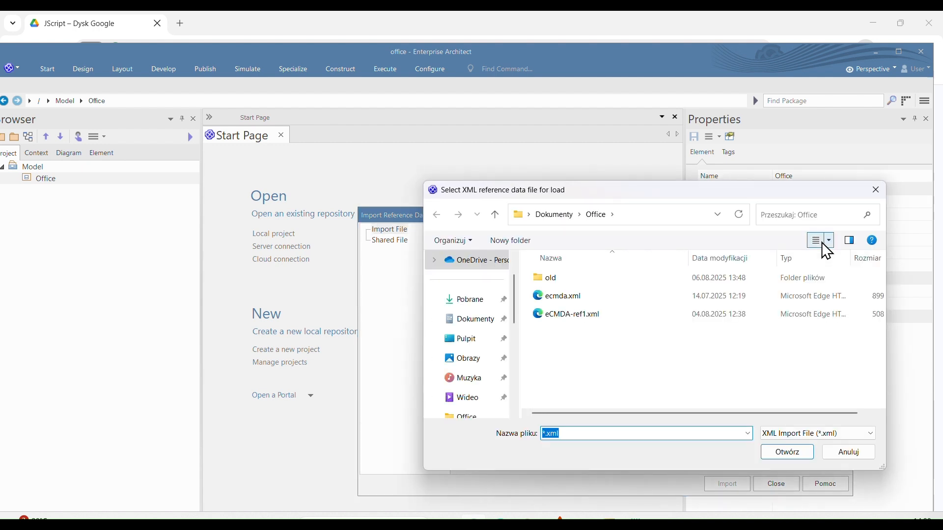
click(466, 300)
click(565, 297)
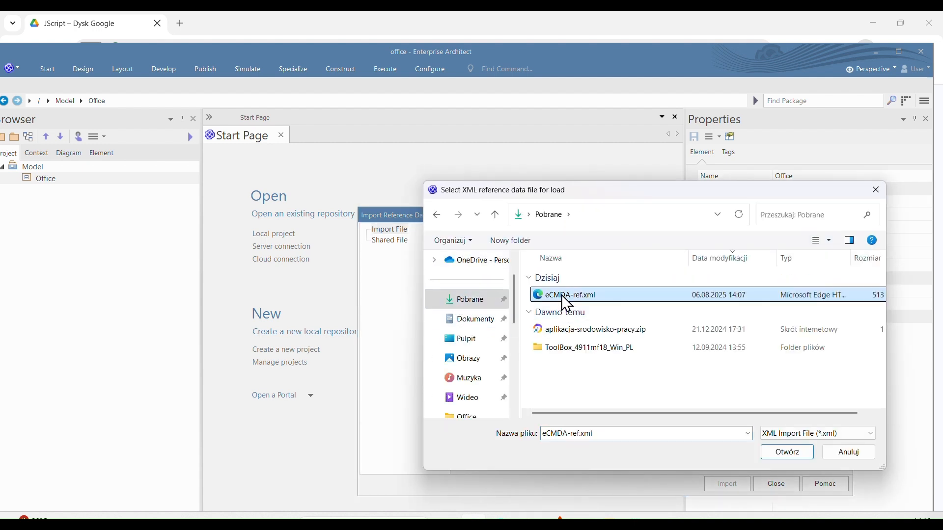
click(777, 364)
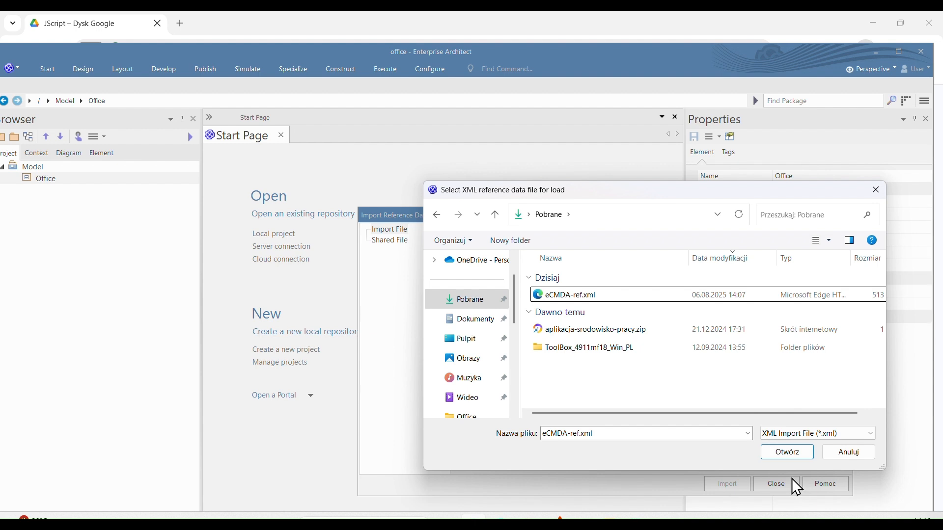
click(789, 452)
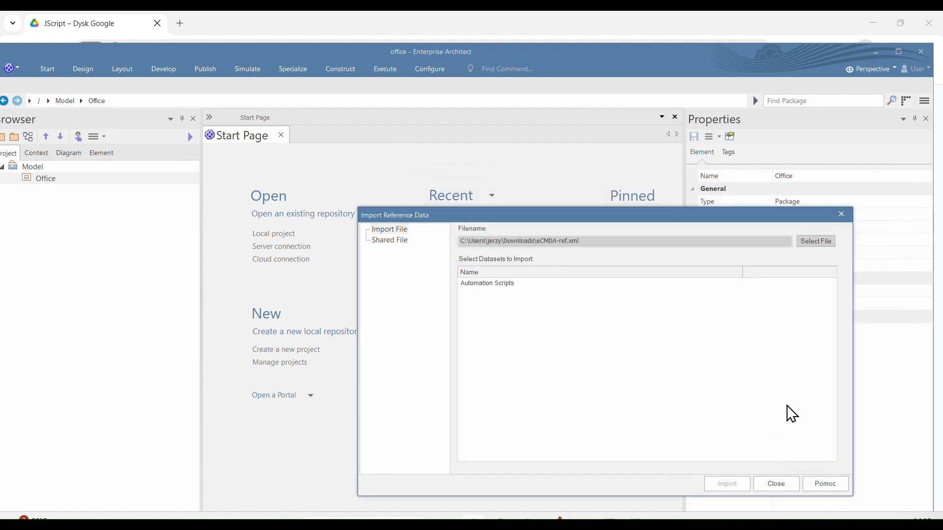
Step: Import the Automation Scripts dataset from the loaded reference file
click(500, 284)
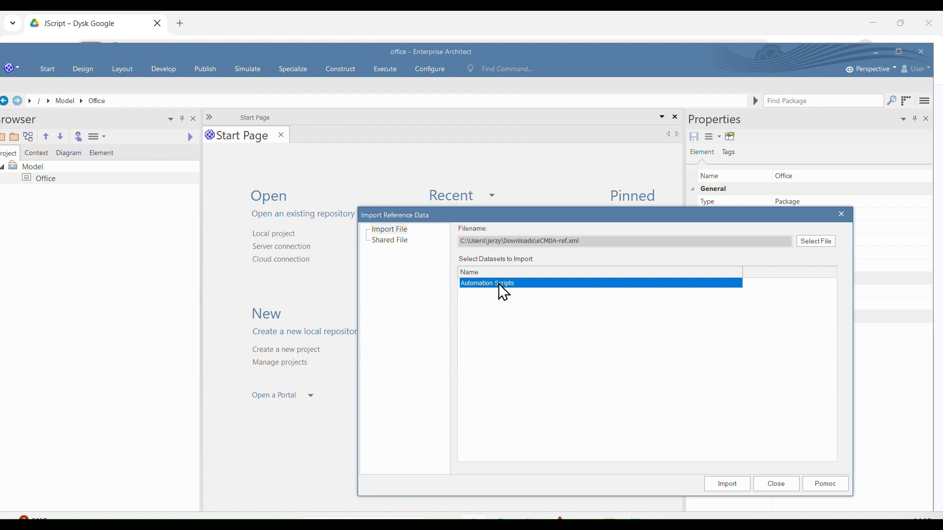
click(731, 488)
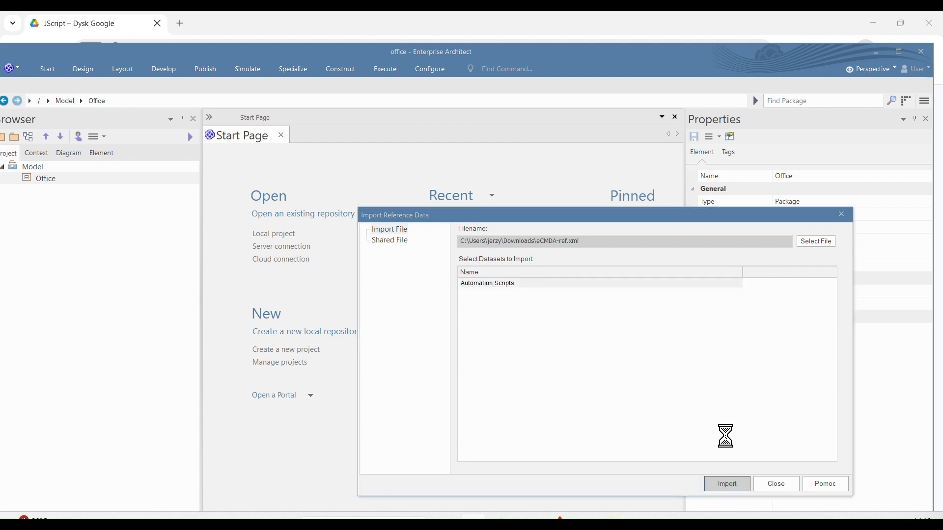
click(621, 384)
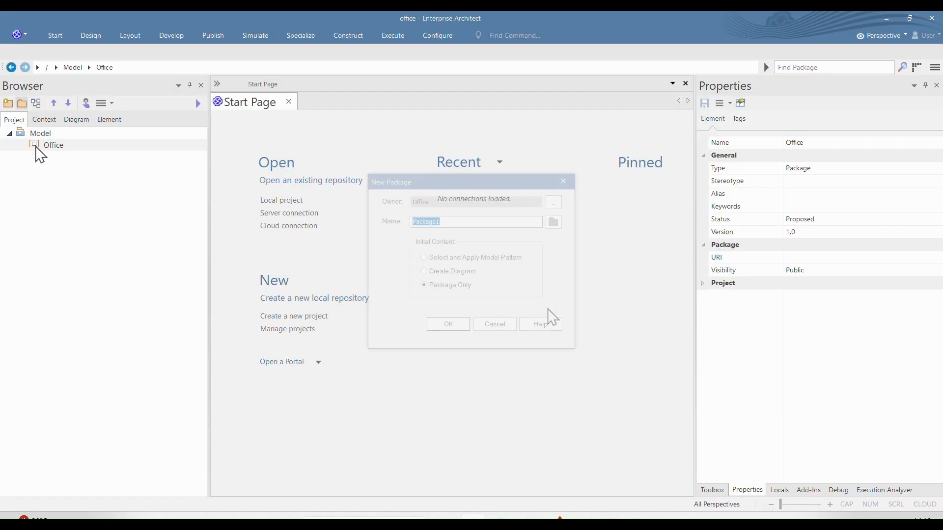
Step: Add packages named Context View and Business View under Office, ordering Business View below Context View
text(Context View)
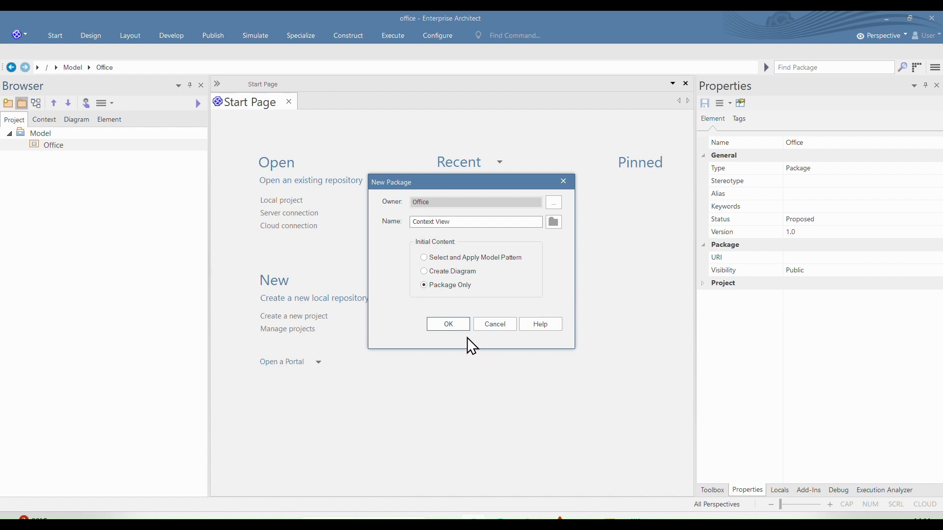
click(454, 328)
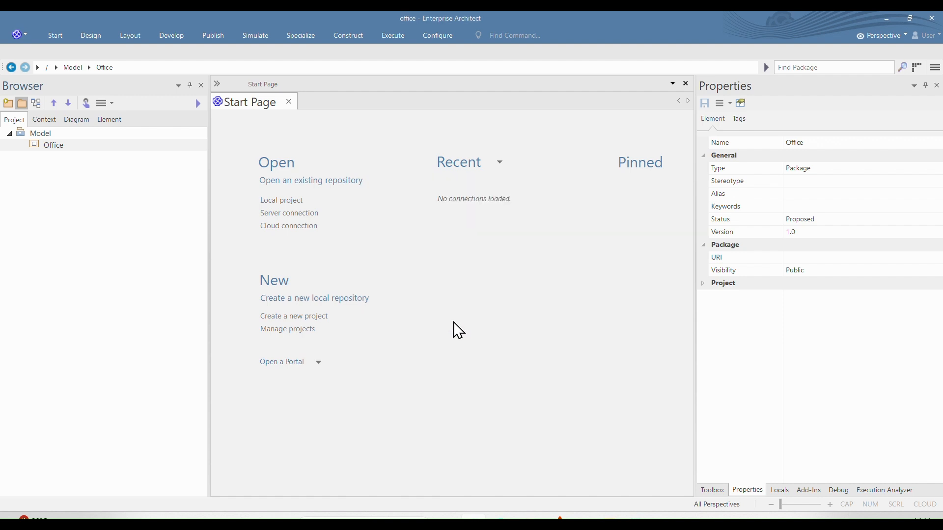
click(27, 107)
text(Bus)
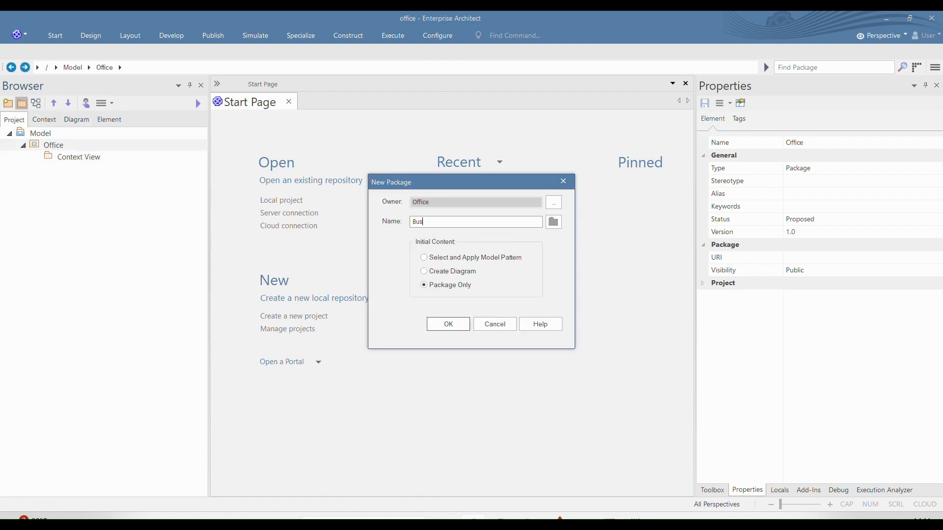
text(iness View)
click(453, 327)
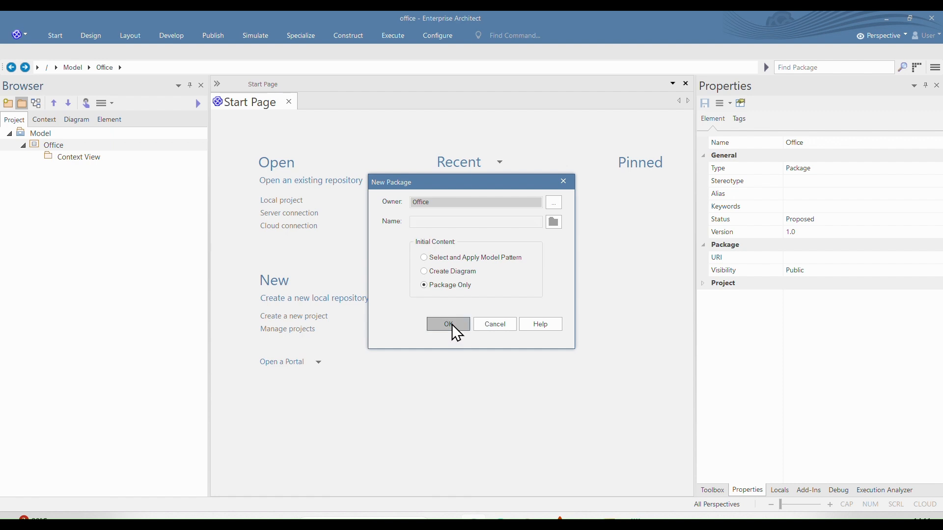
click(70, 103)
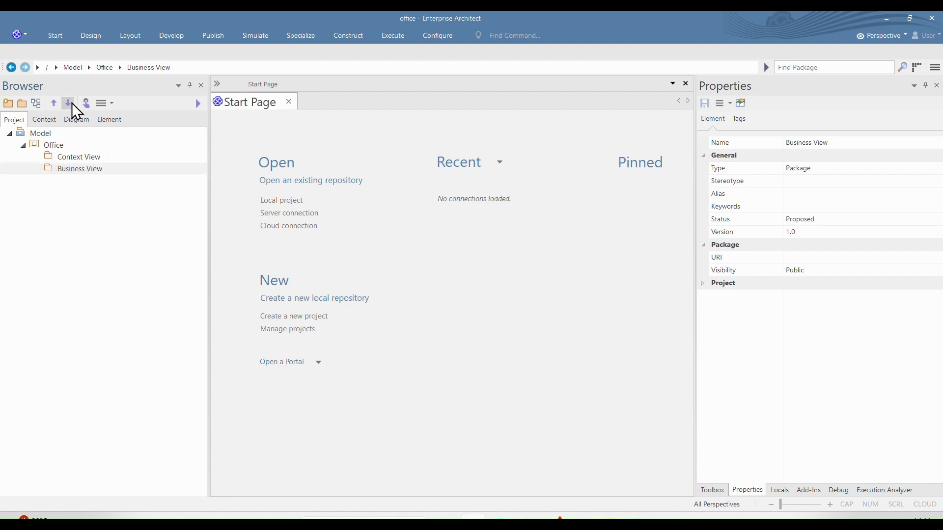
Step: Add a package named System View under the Office package
click(37, 145)
click(21, 103)
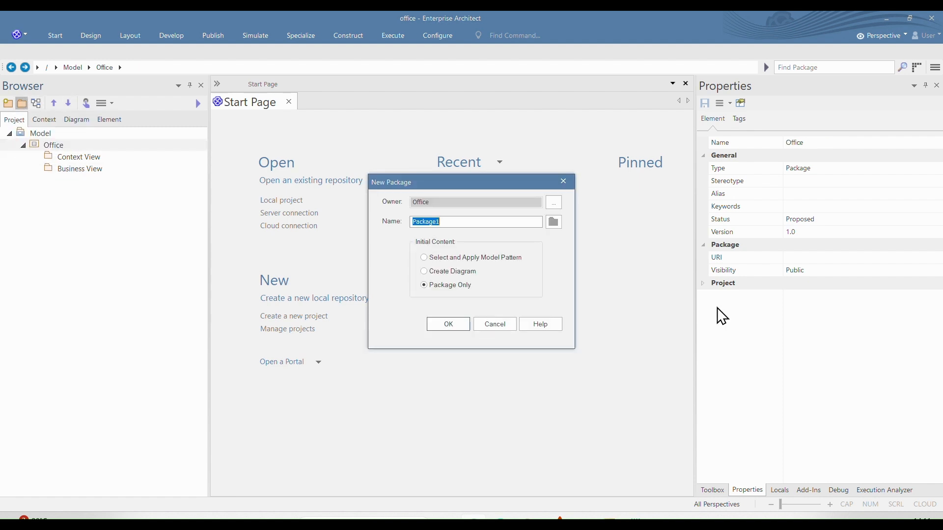
text(System View)
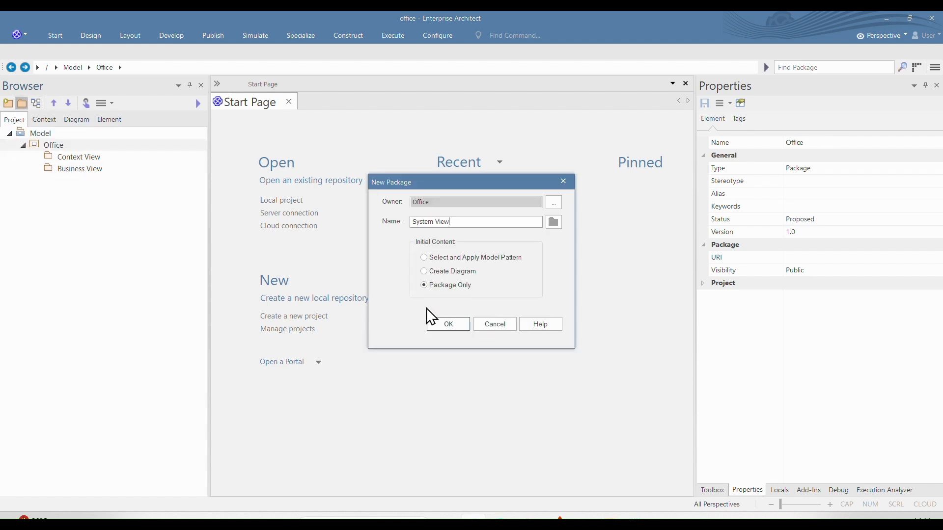
click(434, 324)
Step: Add a package named Deployment View under the Office package
click(48, 147)
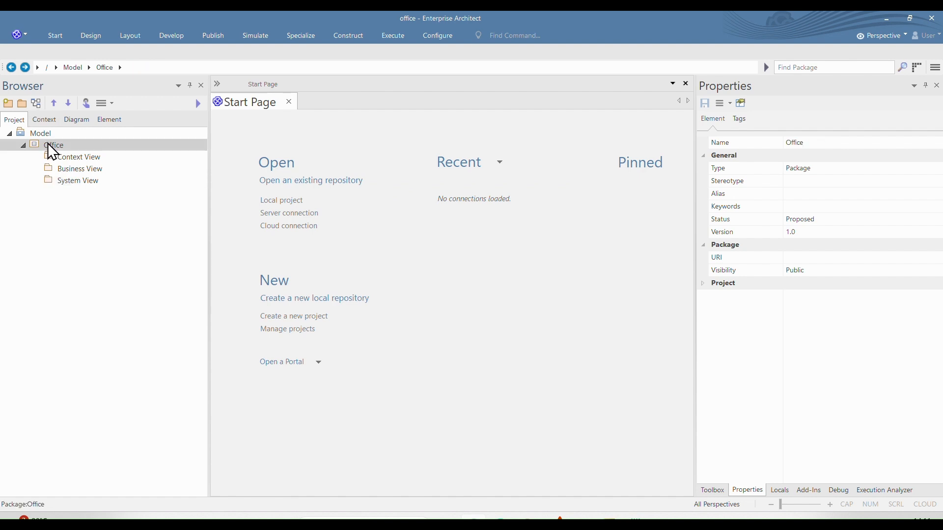
click(21, 103)
text(Deployment Vi)
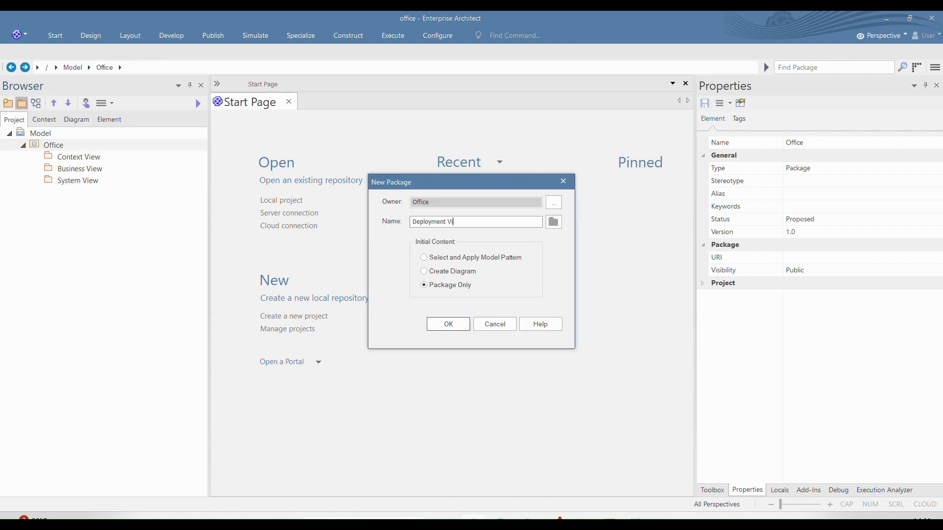
text(ew)
click(448, 324)
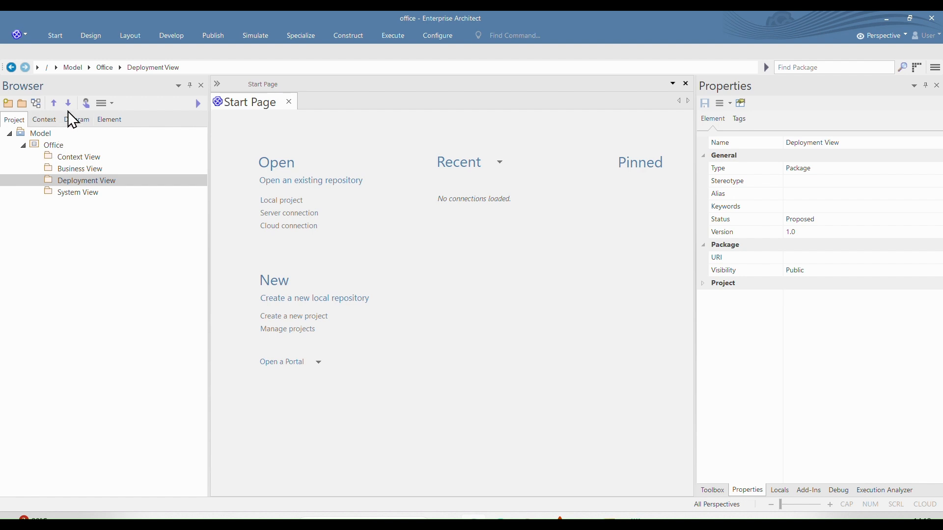
Step: Add a tagged value named Consistency rules with the value Office to the Context View package
click(77, 157)
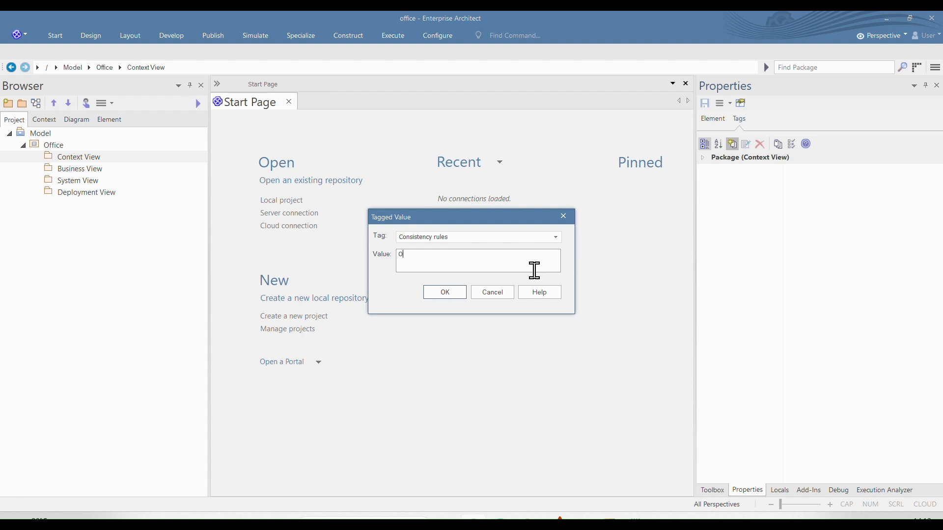
text(e)
click(448, 296)
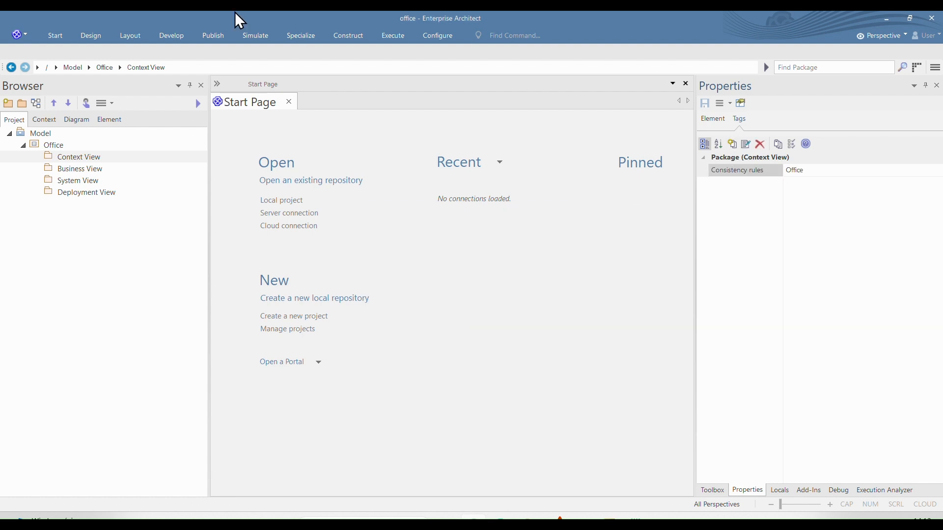
Step: Run the eCMDA script on the Context View package
click(54, 156)
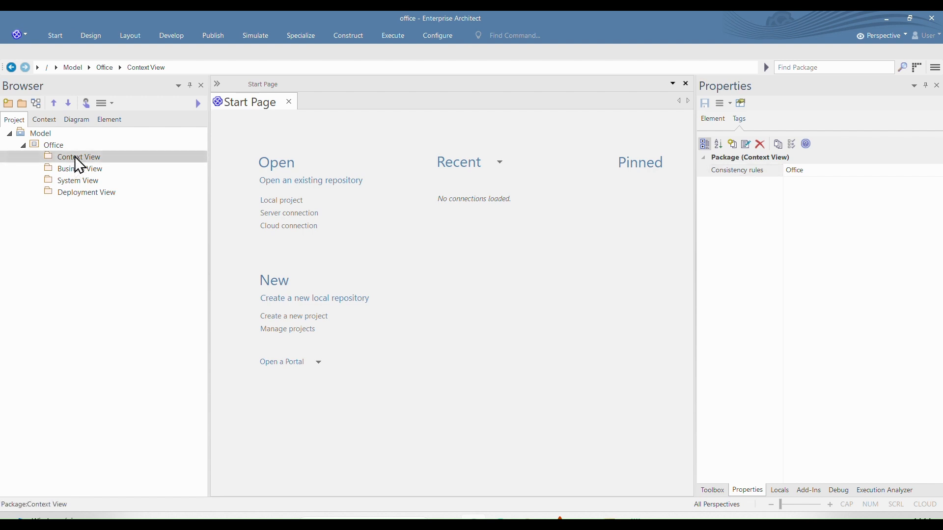
right_click(75, 158)
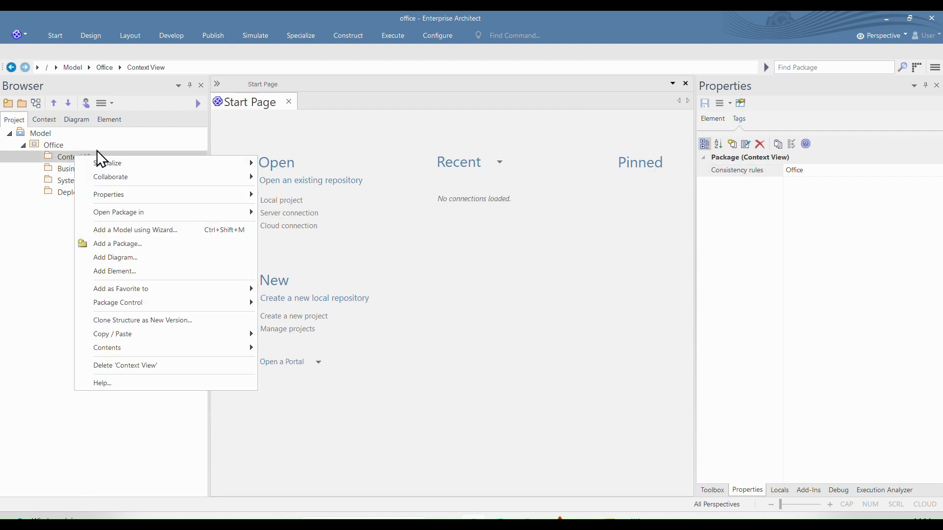
mouse_move(254, 169)
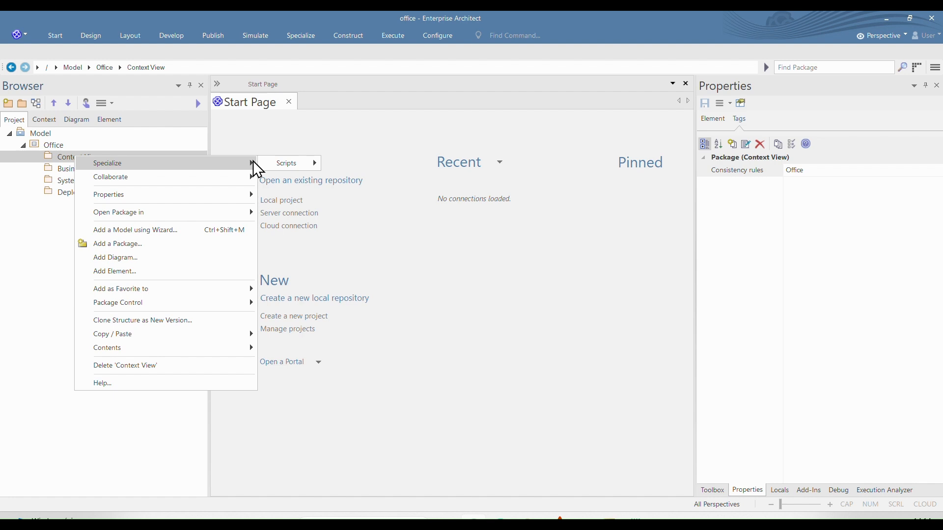
mouse_move(284, 167)
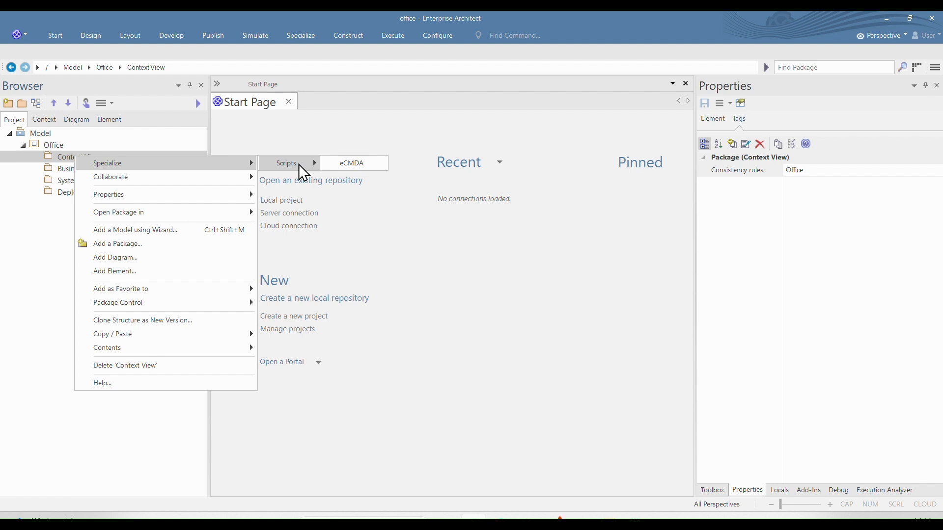
click(363, 164)
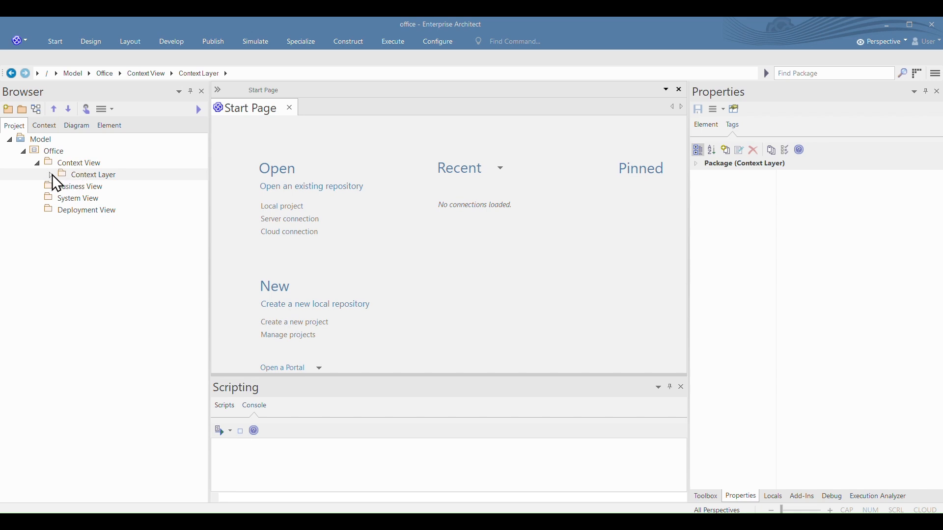
Step: Open the Context Layer diagram and examine its Request, Office, Decision, Report, Information1 and Resource1 elements
click(52, 176)
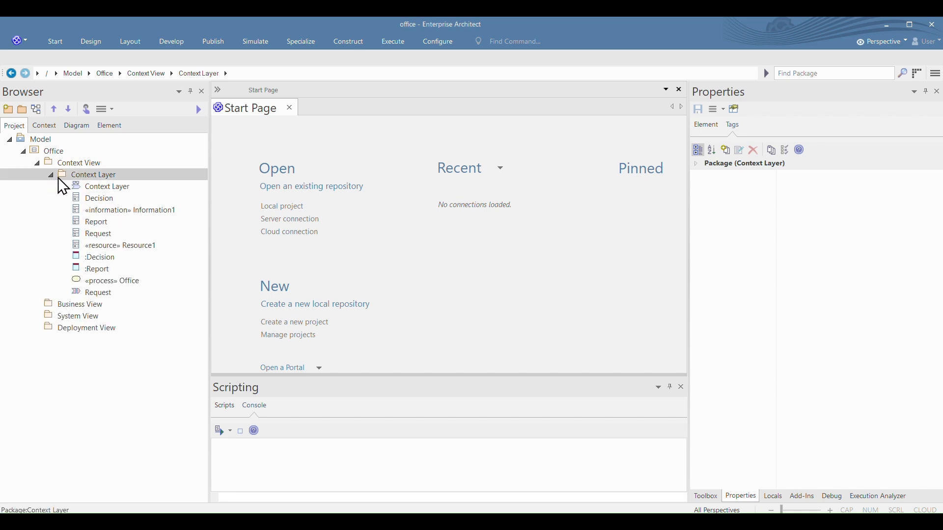
double_click(101, 190)
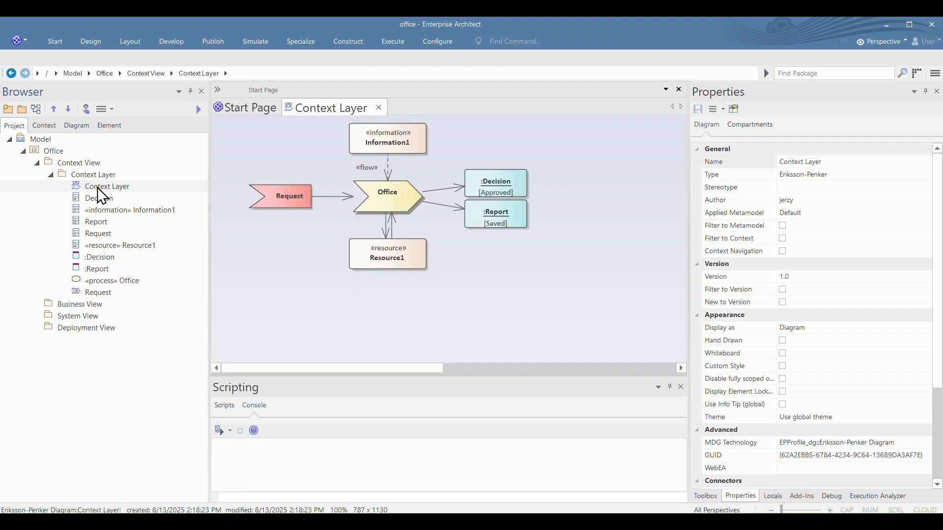
click(276, 197)
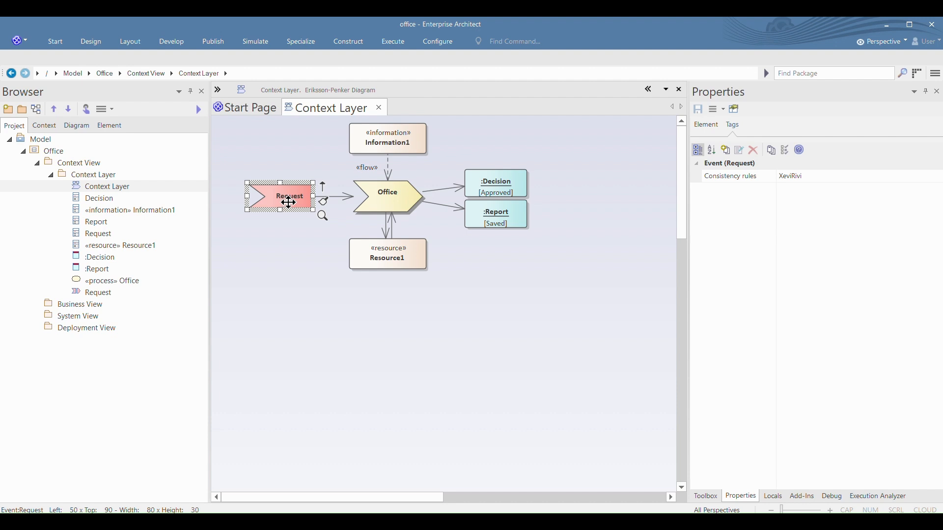
click(388, 194)
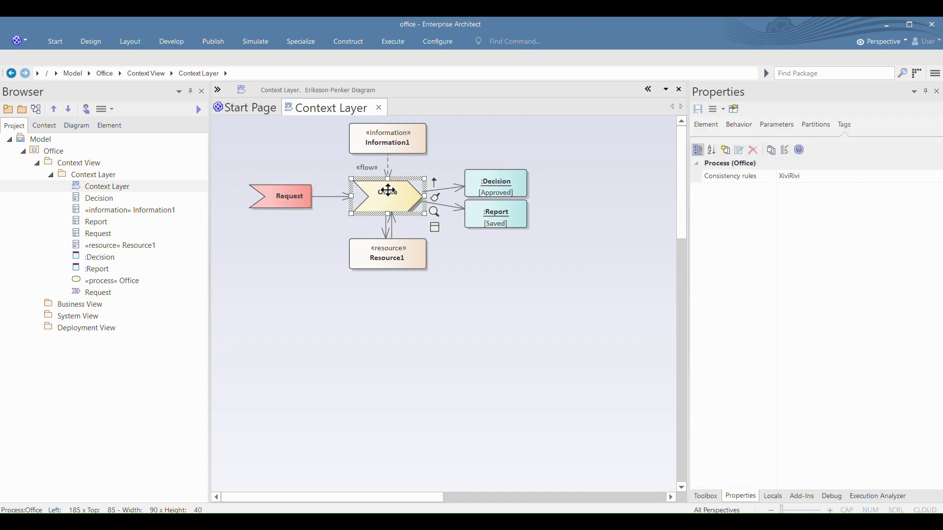
click(497, 188)
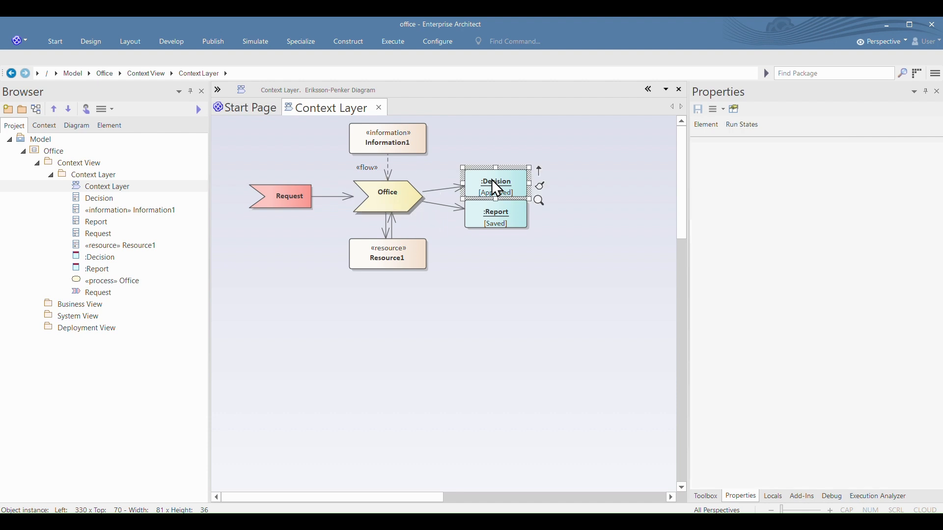
click(502, 225)
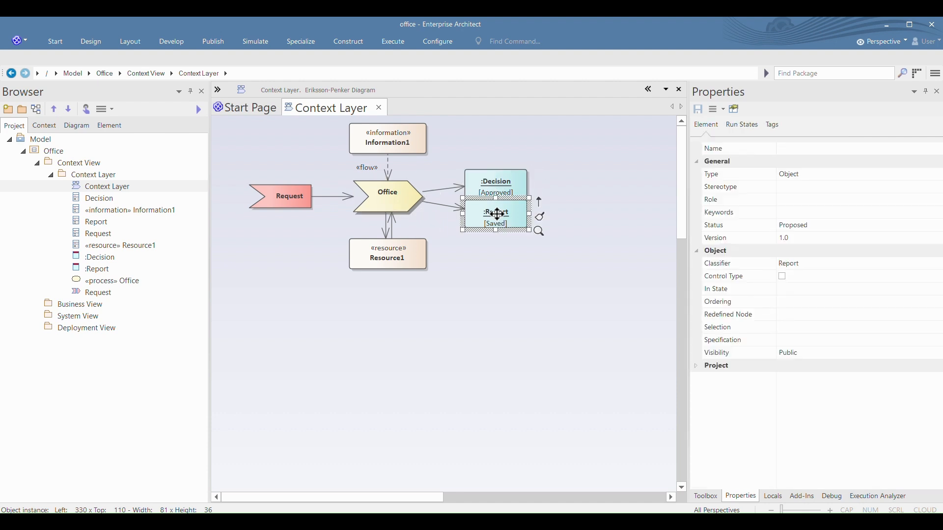
click(393, 140)
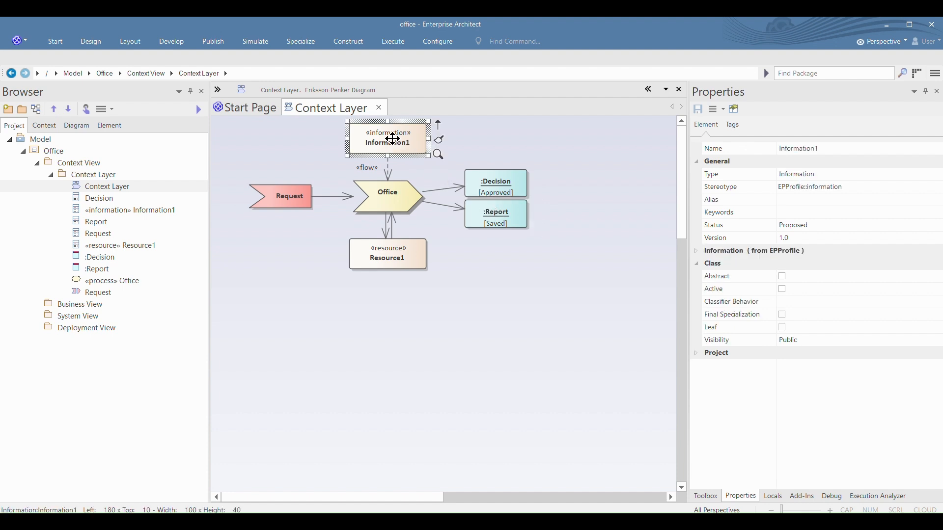
click(397, 248)
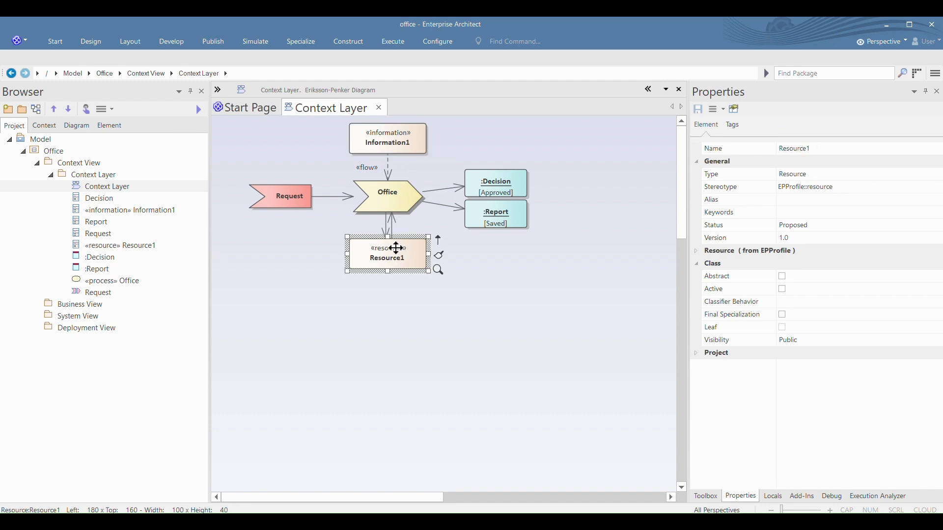
Step: Trace the flow from the Request event through the Office process to the Decision and Report objects in the diagram
click(291, 203)
click(398, 207)
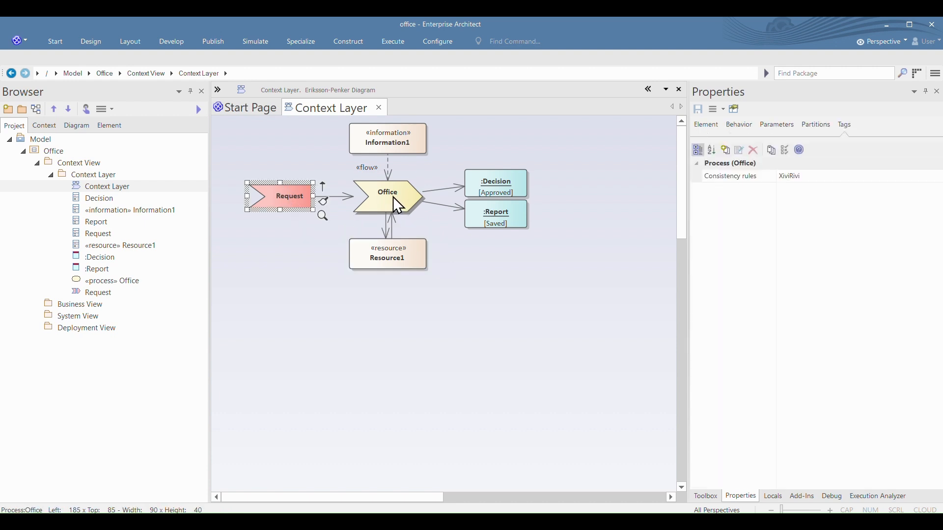
ctrl+click(490, 181)
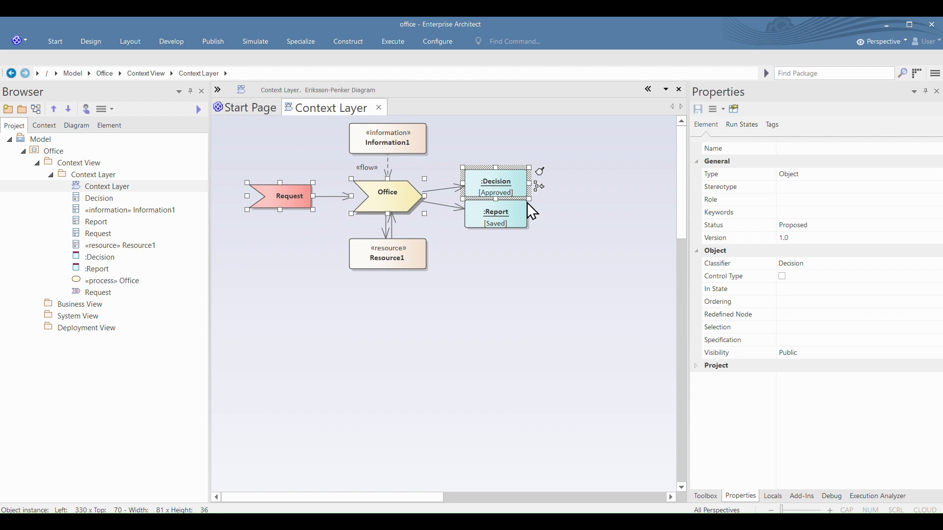
click(508, 195)
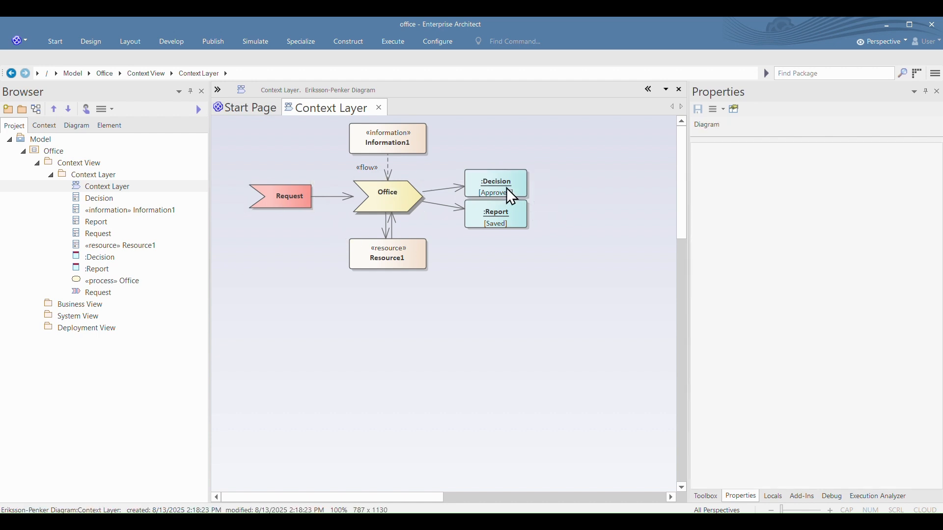
ctrl+click(422, 202)
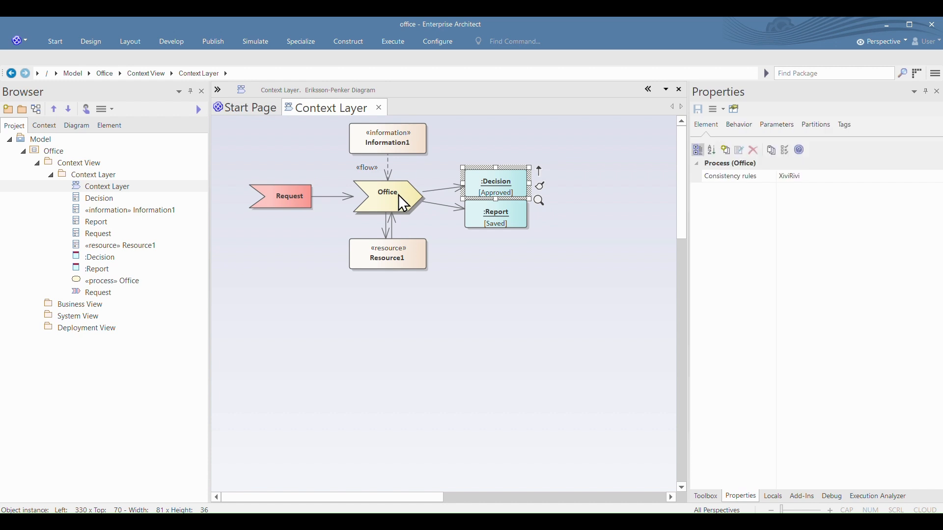
ctrl+click(497, 203)
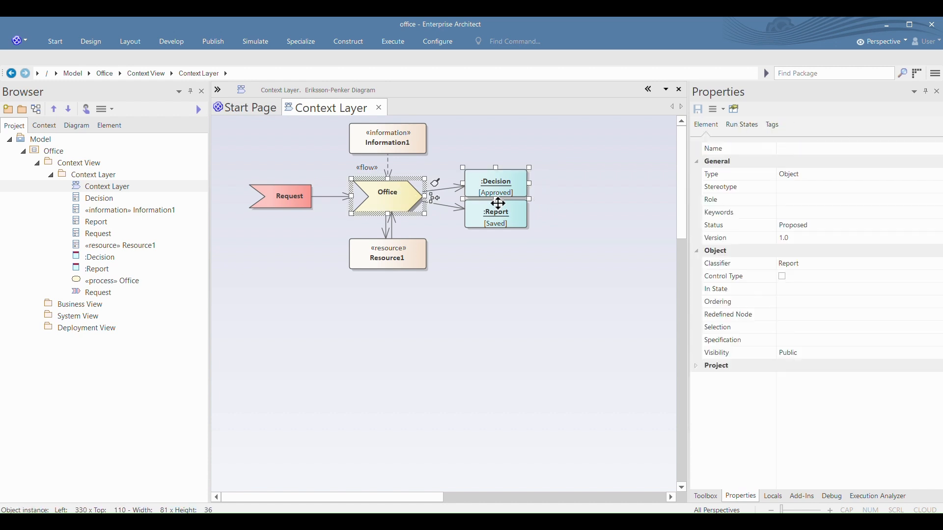
click(552, 173)
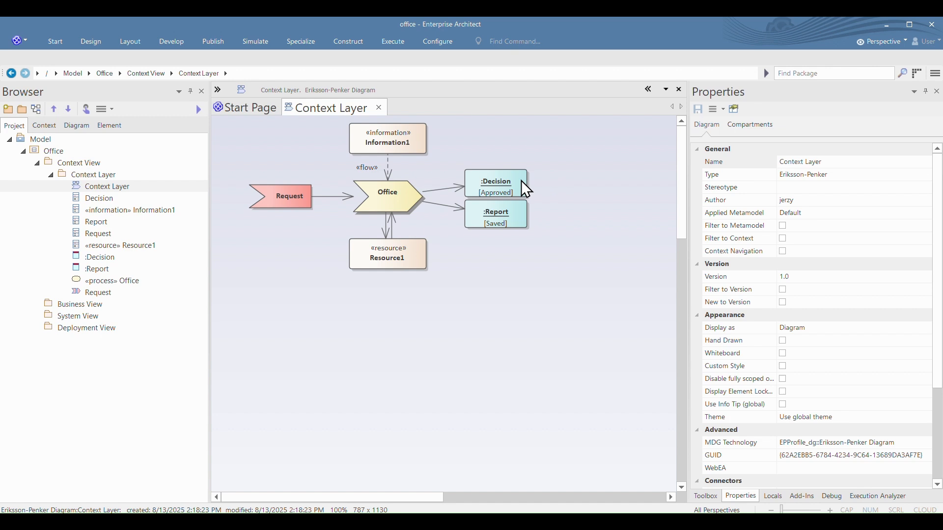
Step: Compare the Consistency rules tagged values of the Request event and the Office process
click(289, 195)
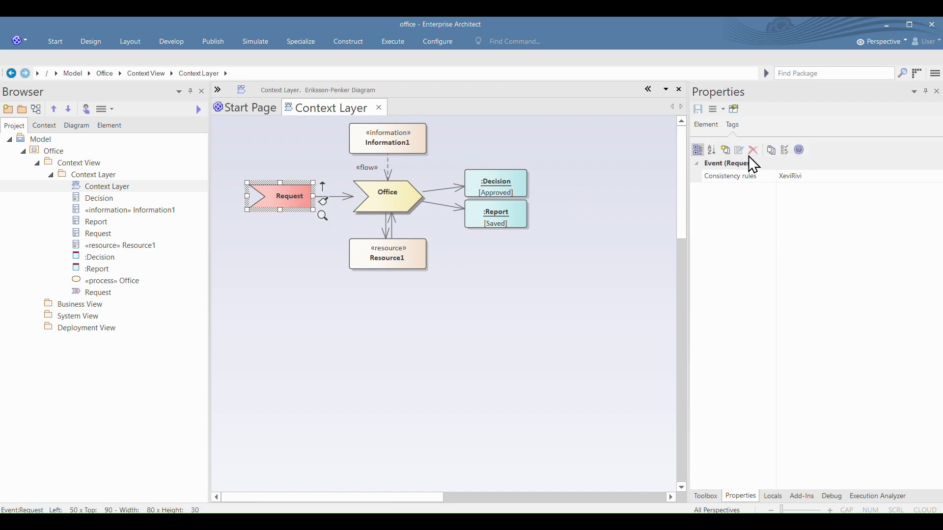
click(801, 178)
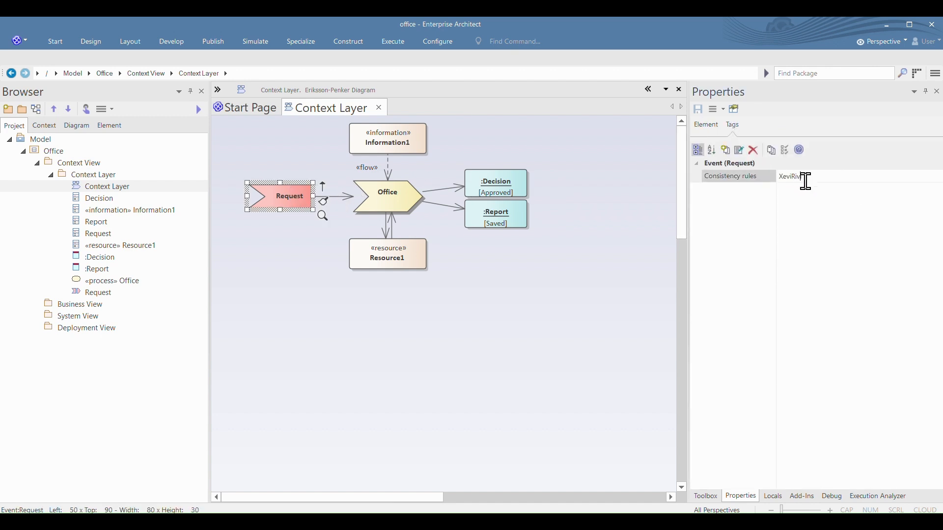
click(402, 197)
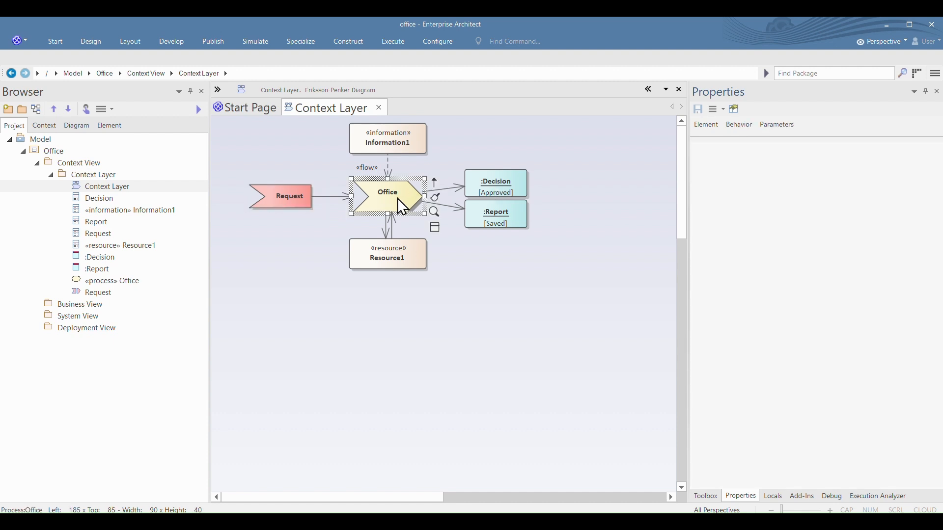
click(791, 176)
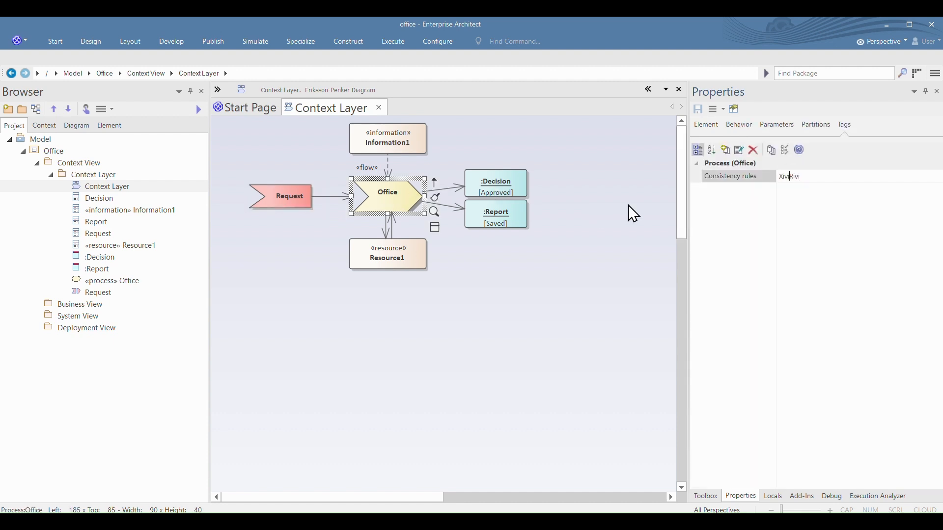
click(296, 201)
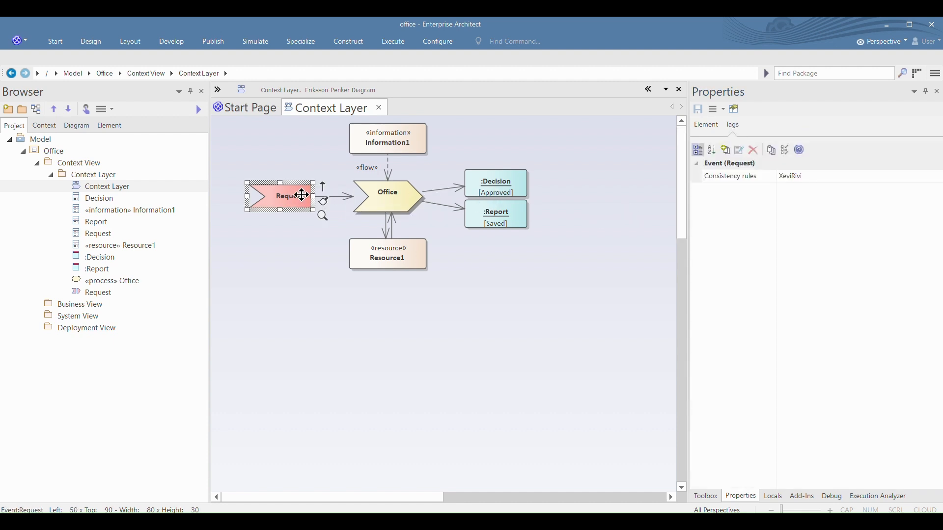
click(791, 177)
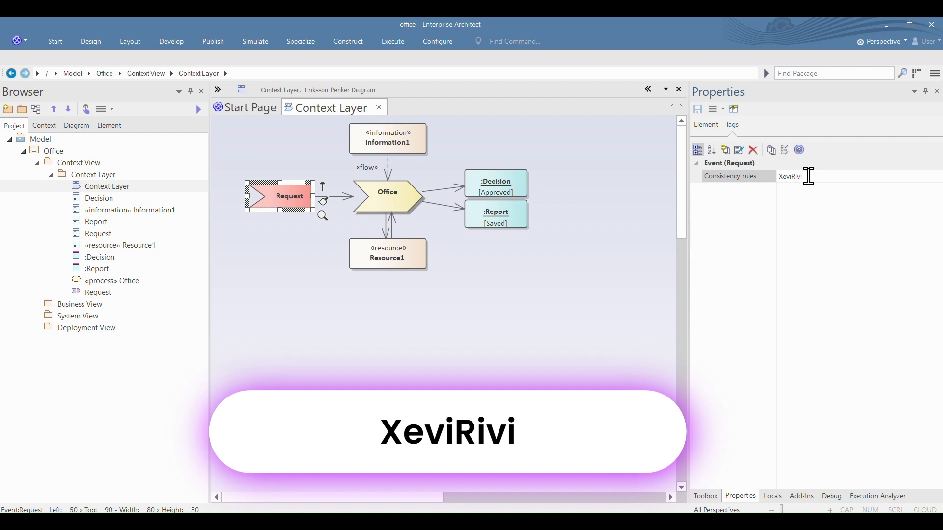
double_click(806, 177)
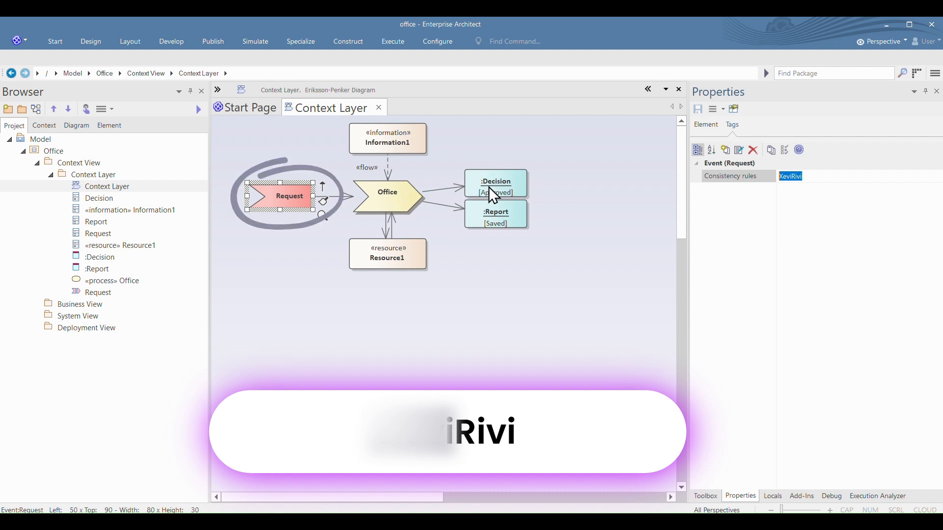
Step: Examine the Office process's Consistency rules tagged value in relation to the Decision and Report output objects
click(388, 196)
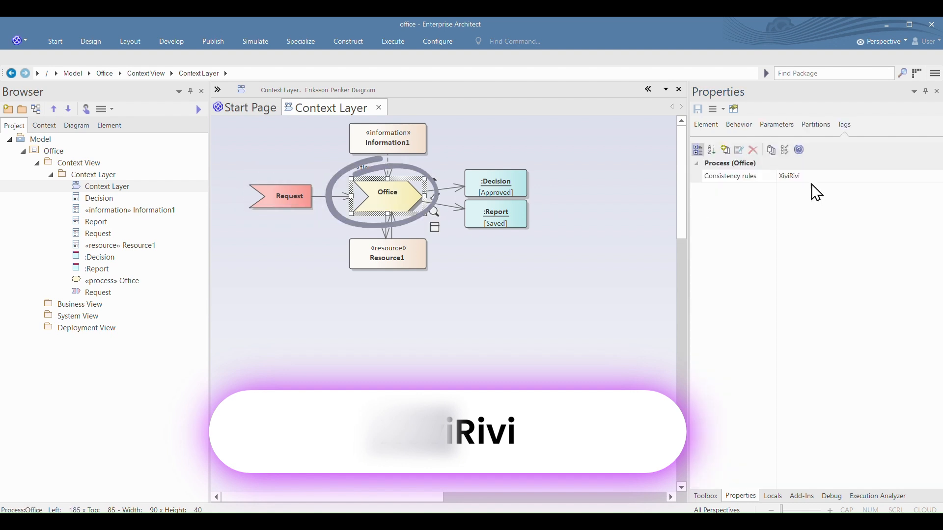
click(785, 178)
click(794, 177)
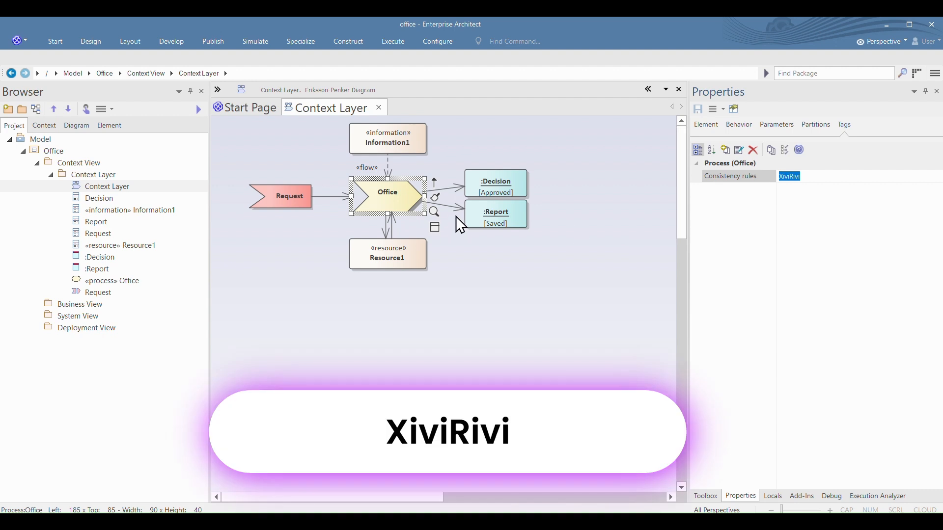
click(497, 184)
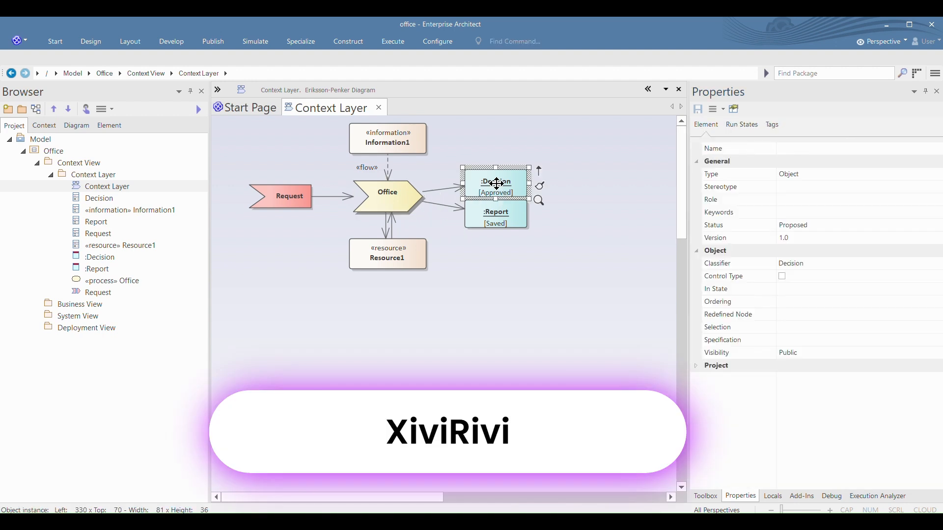
click(395, 196)
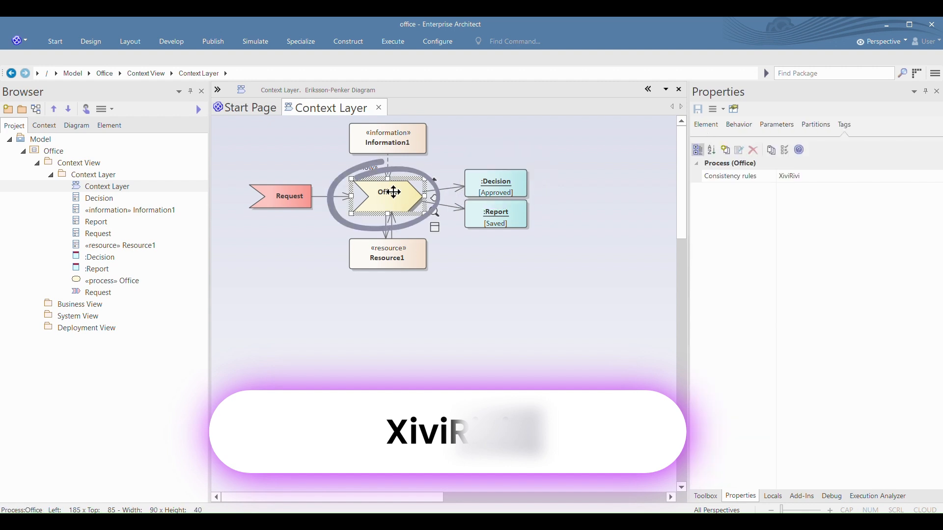
click(504, 218)
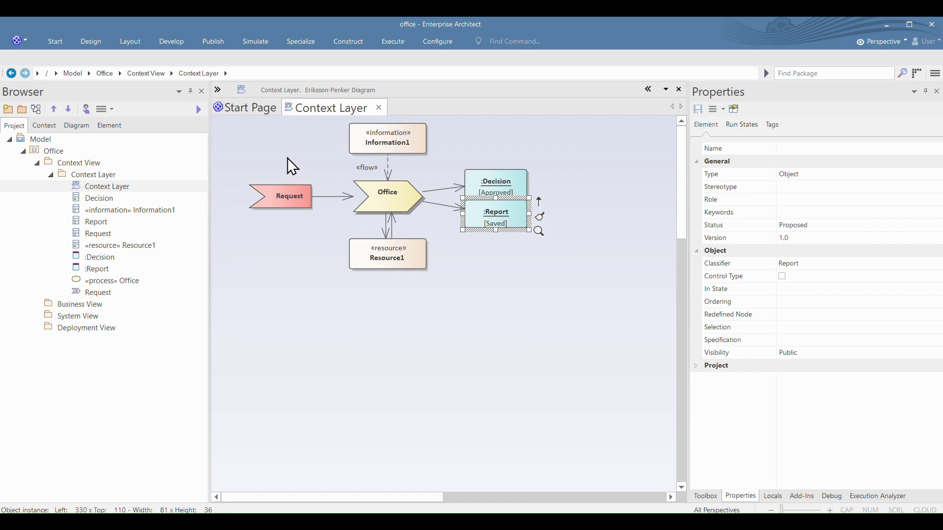
Step: Collapse the Context Layer package and run the eCMDA script on it
click(96, 175)
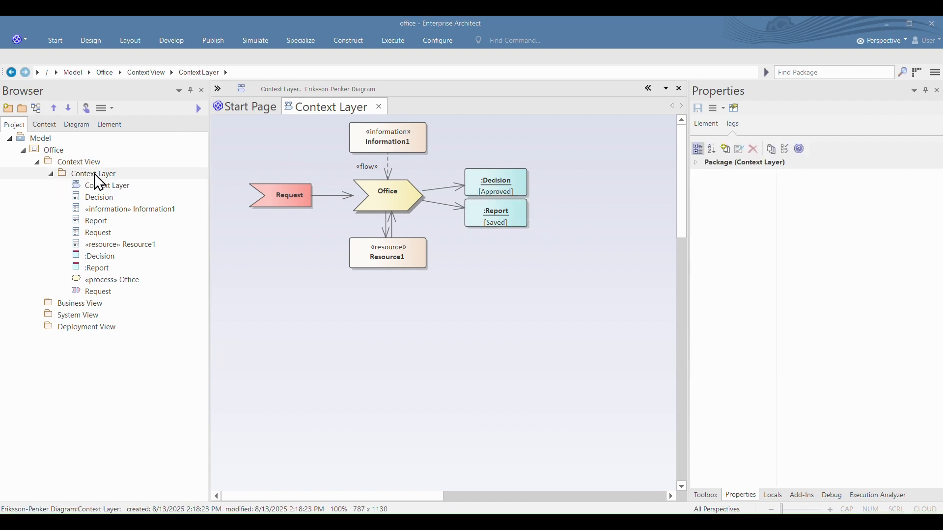
click(52, 174)
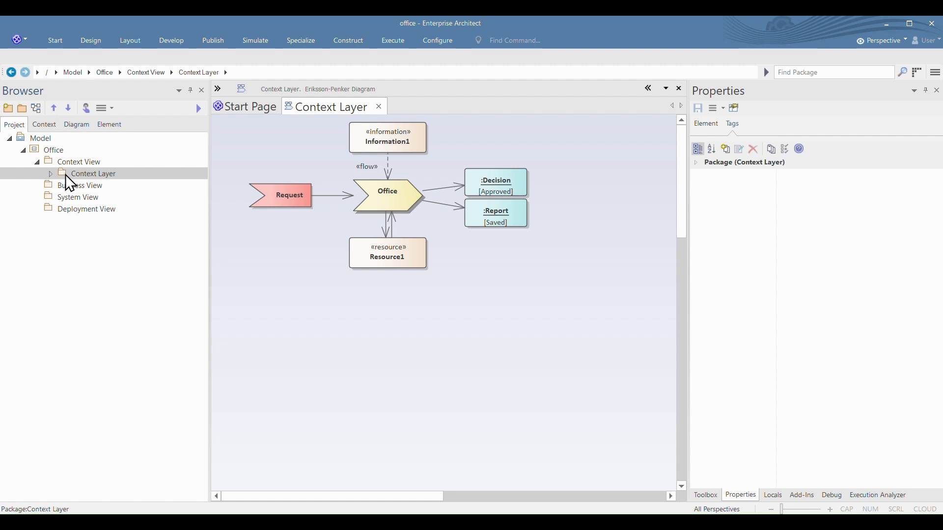
right_click(66, 175)
mouse_move(149, 182)
mouse_move(283, 186)
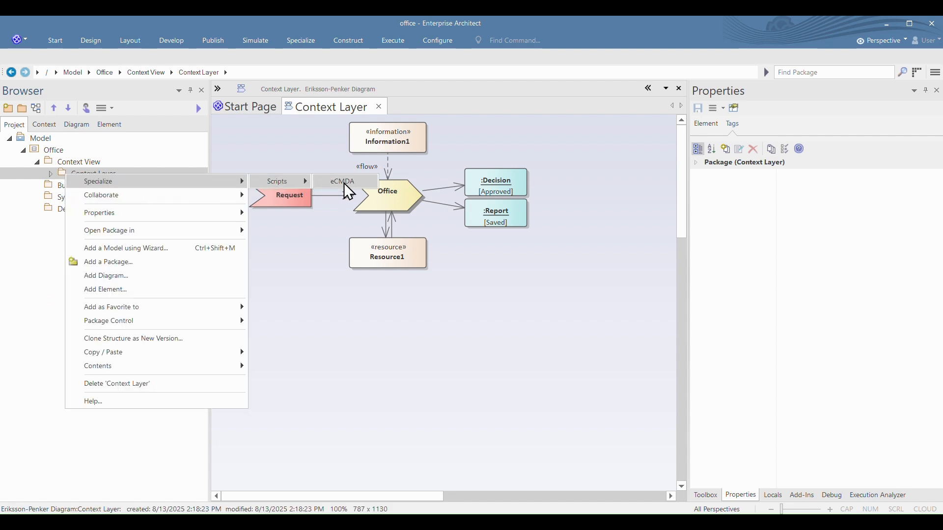
click(349, 181)
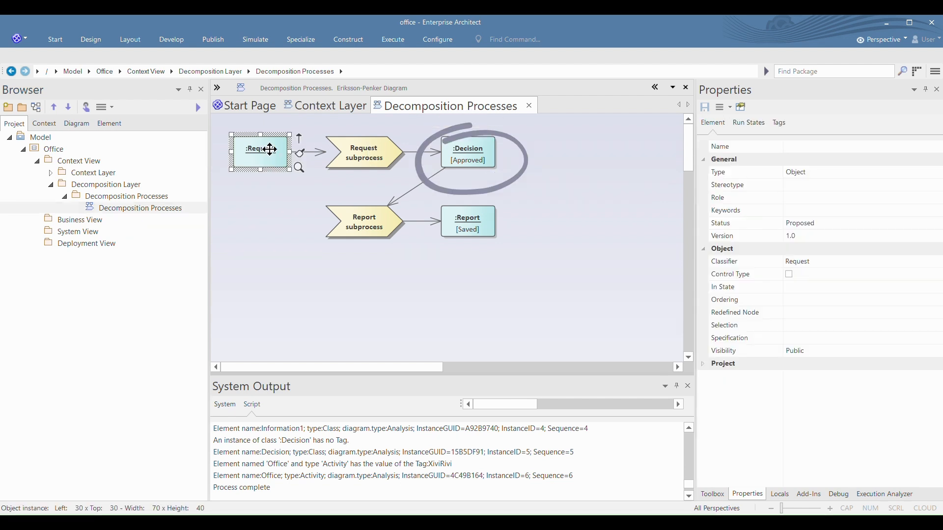
Step: Show the tagged values of the Request object in the Decomposition Processes diagram
click(780, 123)
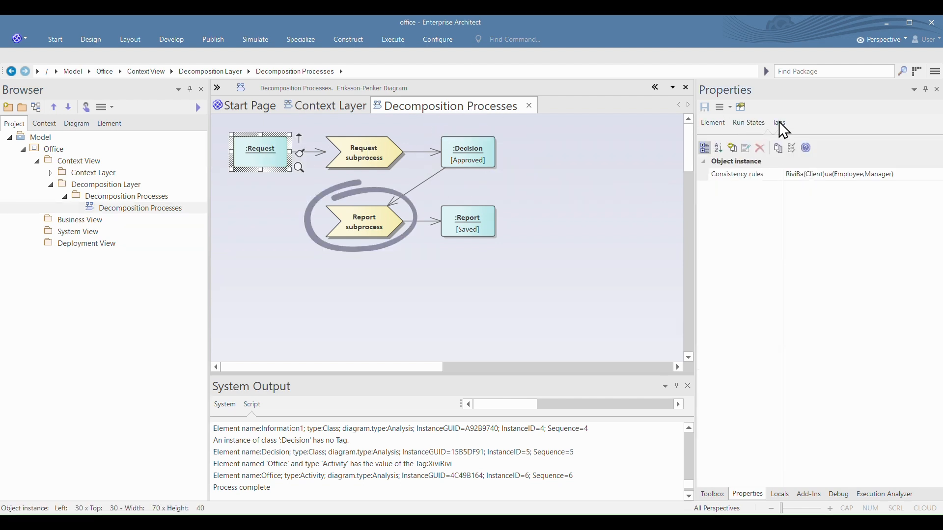
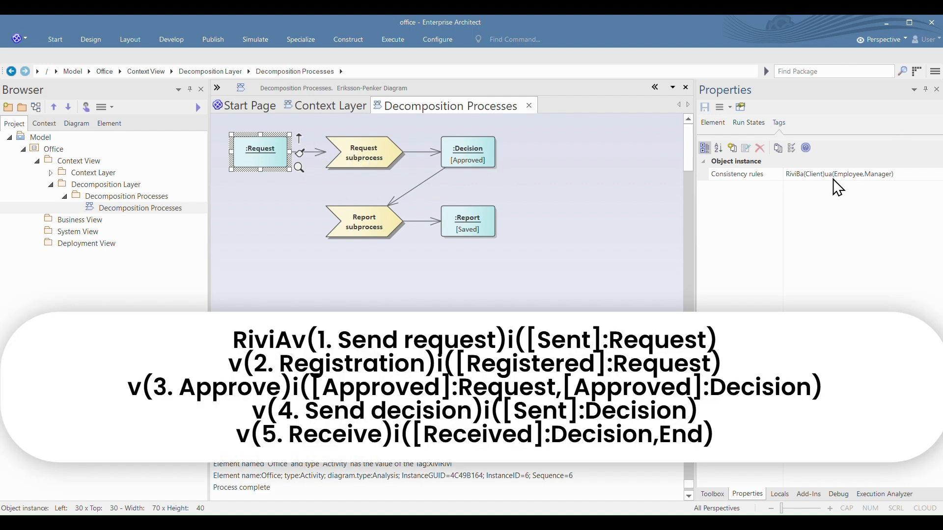
Step: Check the Request subprocess's Consistency rules tagged value and run the eCMDA script on the Decomposition Processes package
click(385, 143)
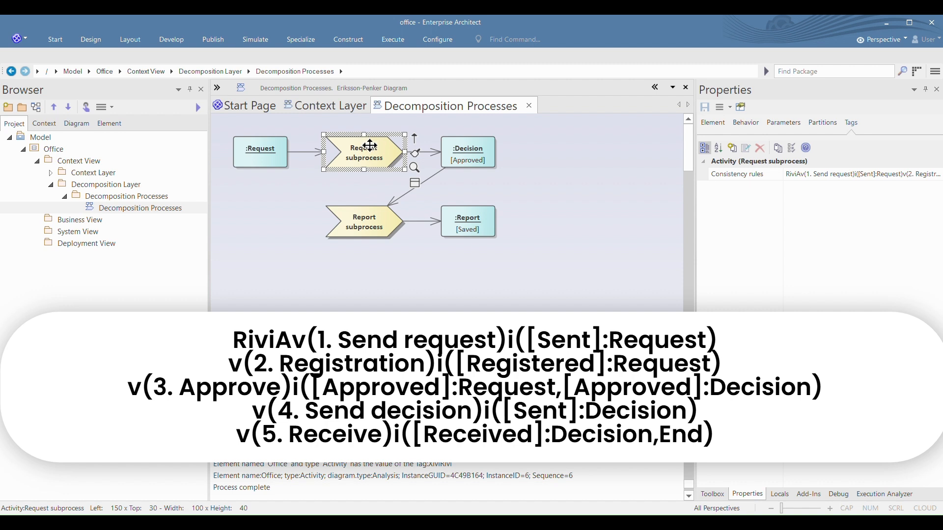
click(127, 196)
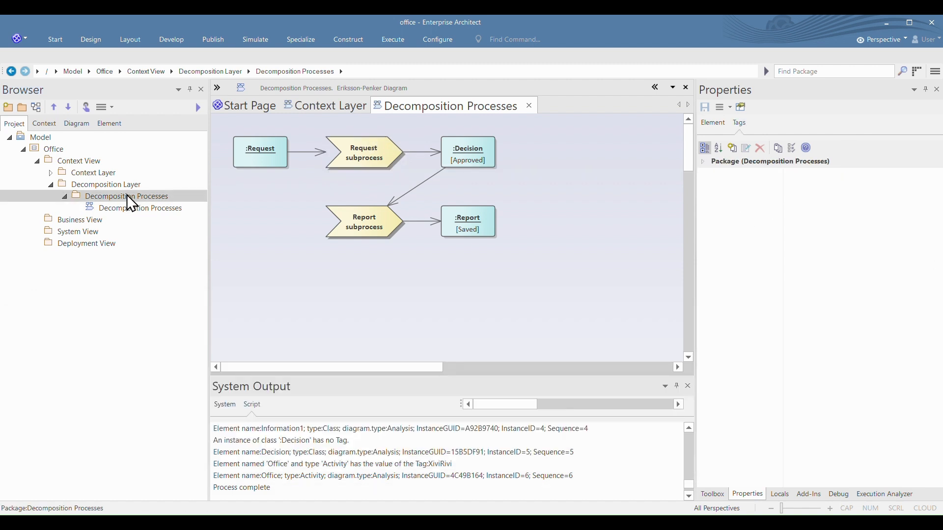
right_click(127, 195)
mouse_move(238, 201)
click(357, 202)
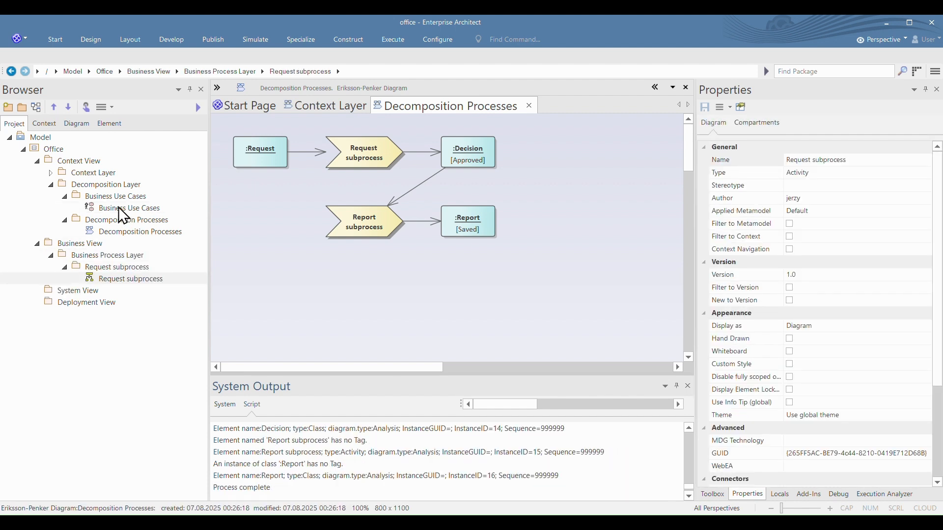
Step: Open the Business Use Cases diagram and show the tagged values of the Request service use case
double_click(119, 207)
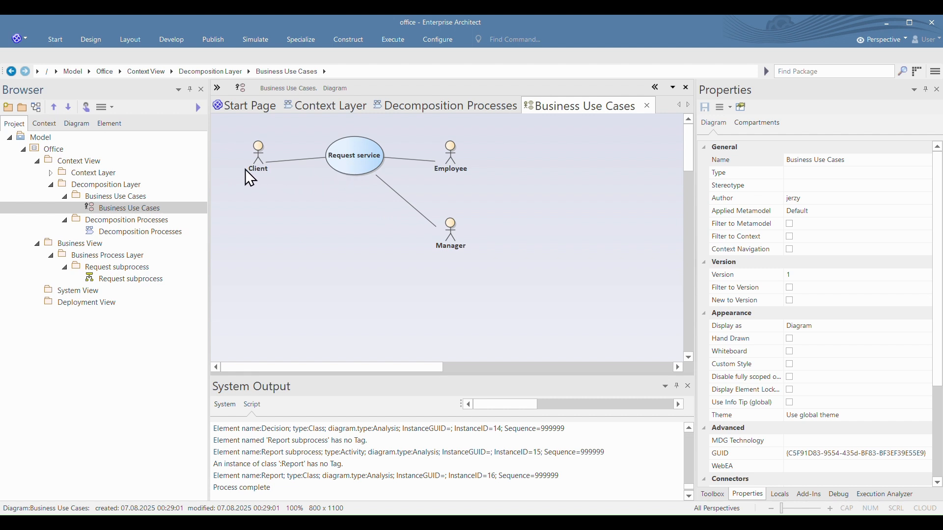
click(354, 154)
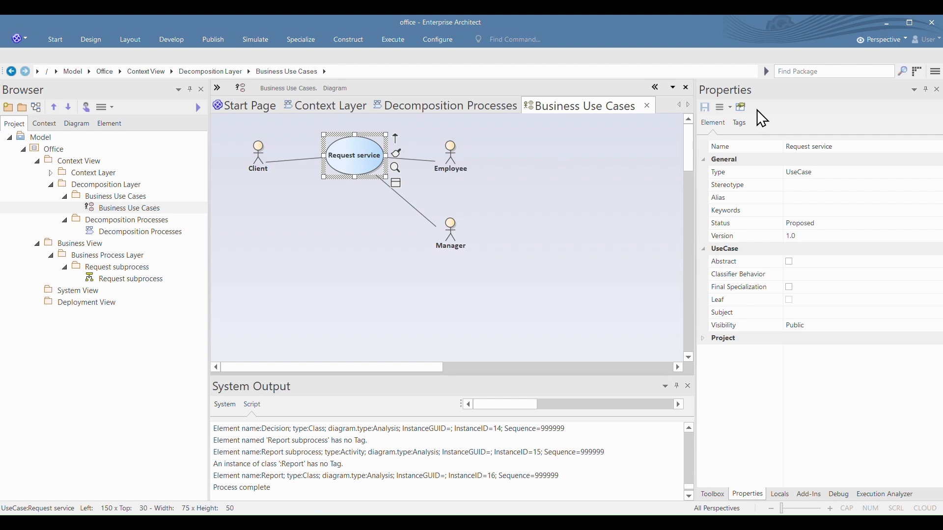
click(741, 126)
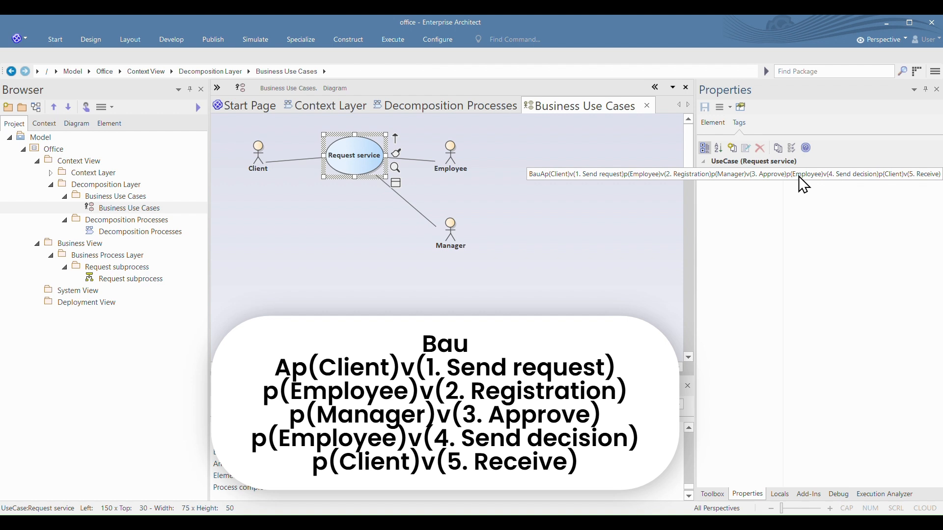
Step: Open the Request subprocess activity diagram and examine its sequence of actions and output objects
double_click(114, 279)
scroll(461, 202, down, 5)
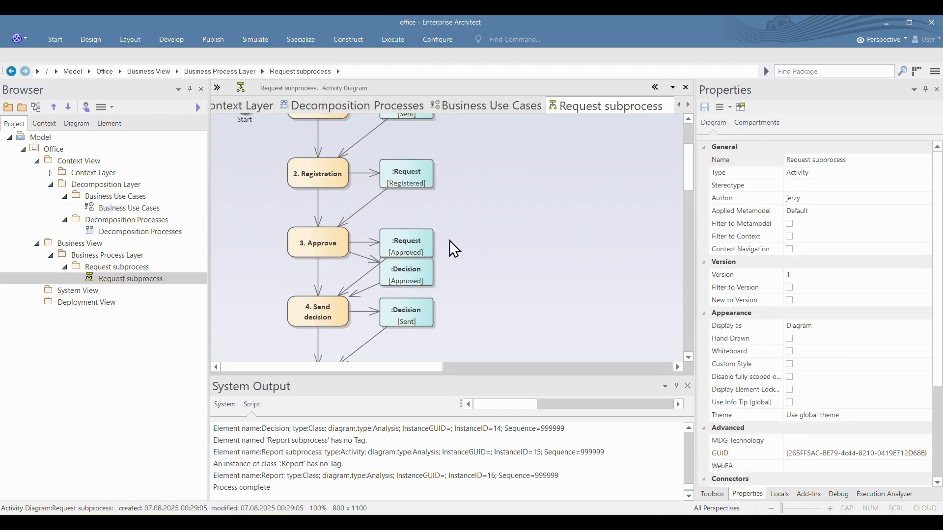
scroll(453, 258, up, 4)
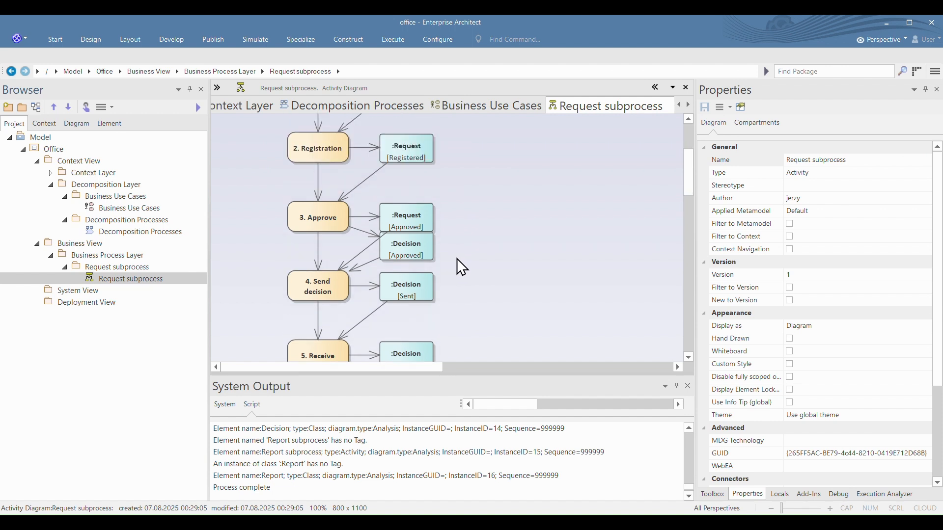
scroll(431, 203, down, 1)
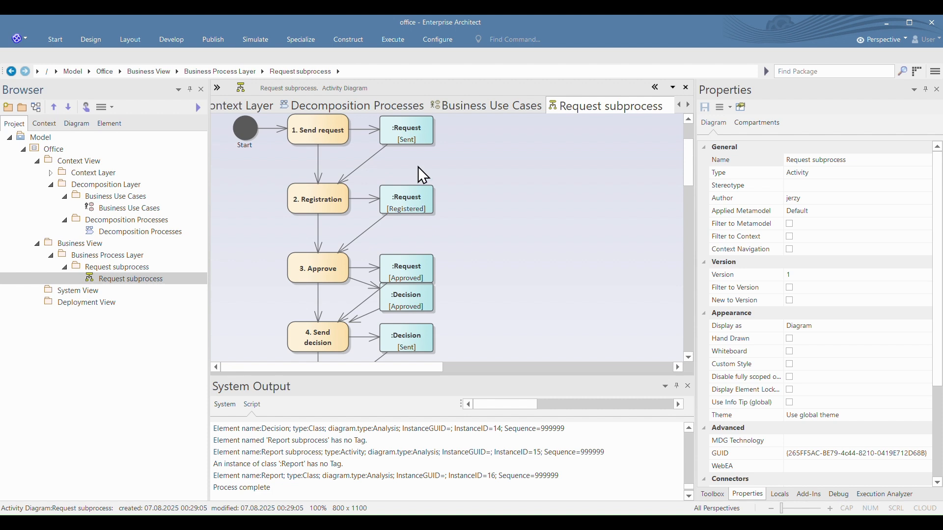
Step: Run the eCMDA script on the Business Use Cases package
click(108, 197)
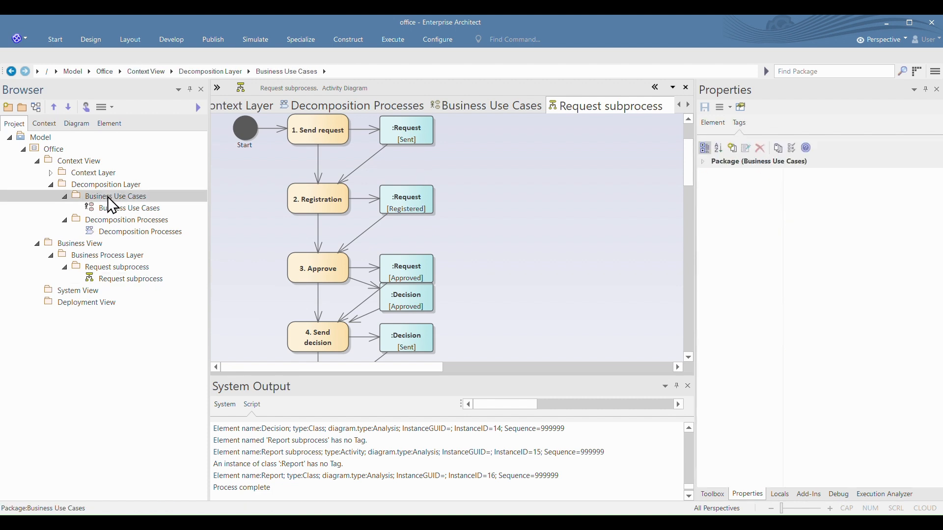
right_click(105, 195)
mouse_move(203, 205)
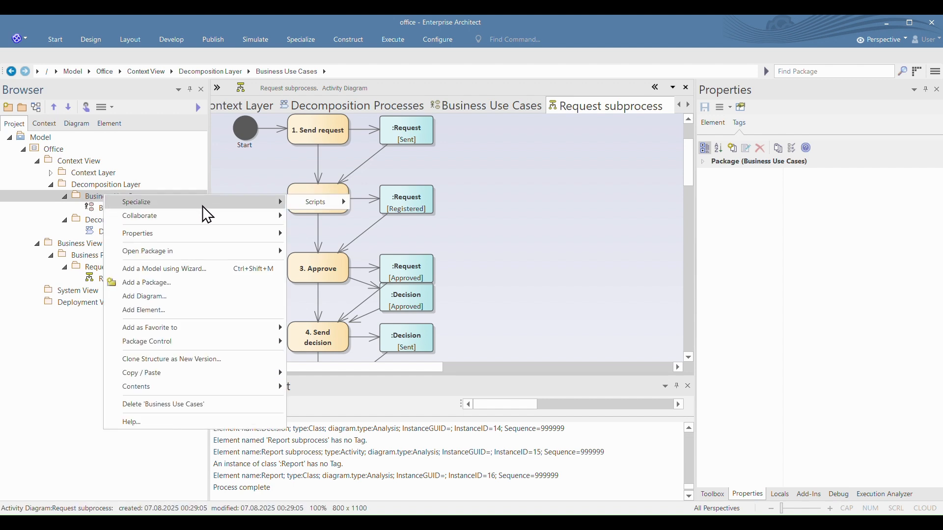
mouse_move(320, 199)
click(382, 200)
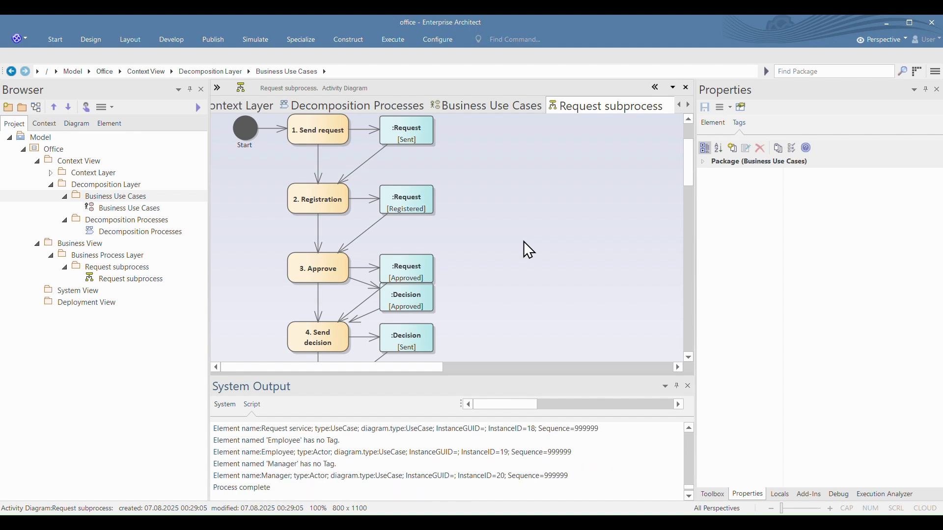
Step: Compare the actors in the Business Use Cases diagram with the partitions in the Request subprocess activity diagram
click(689, 104)
click(656, 106)
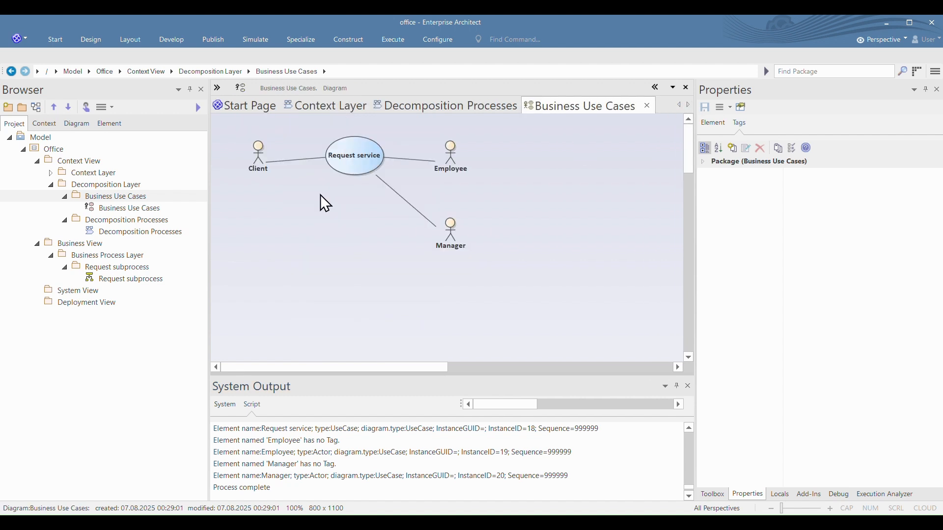
double_click(110, 279)
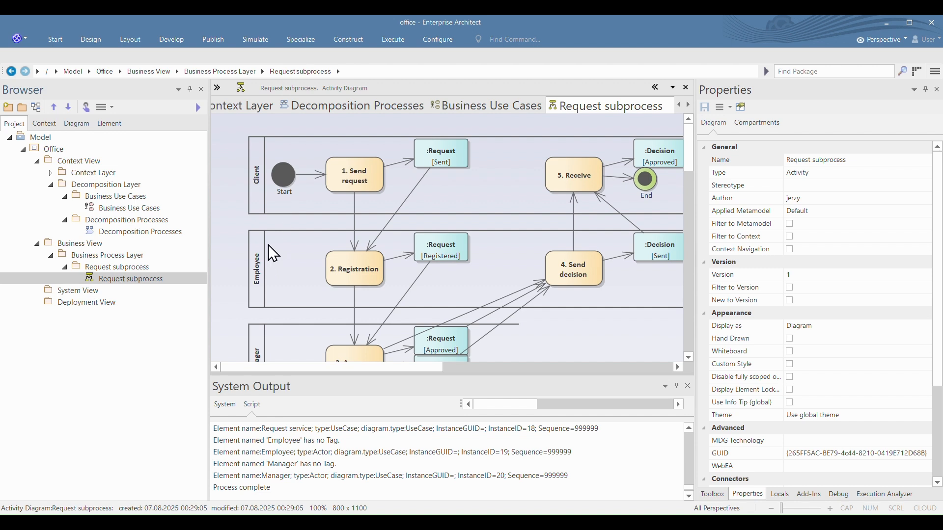
double_click(144, 209)
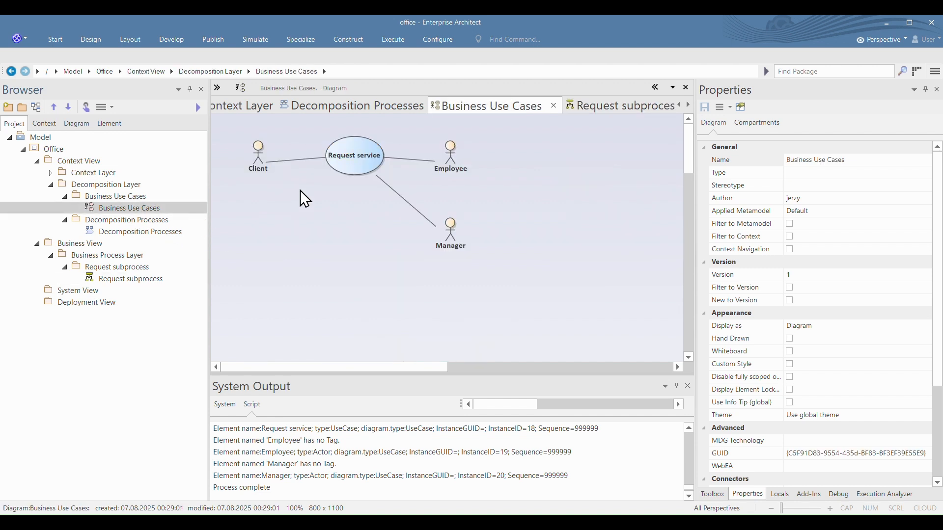
double_click(107, 279)
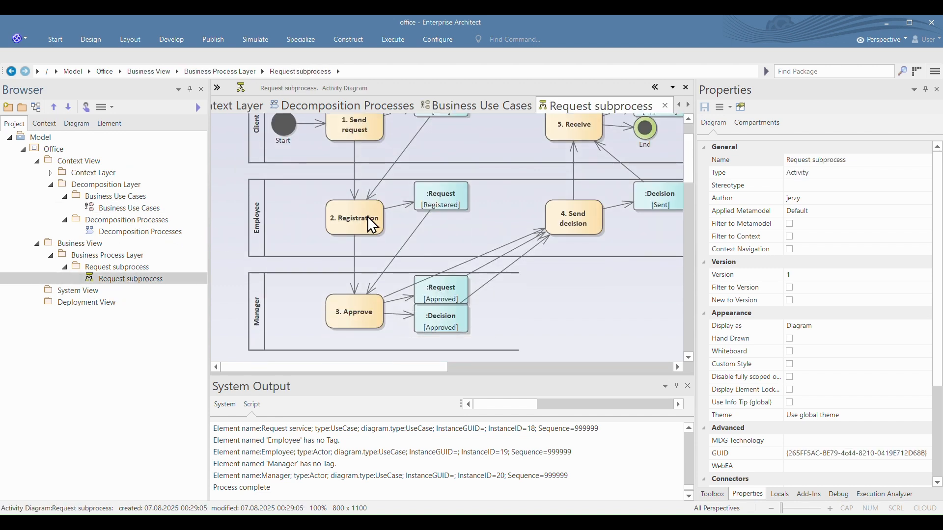
scroll(368, 216, up, 1)
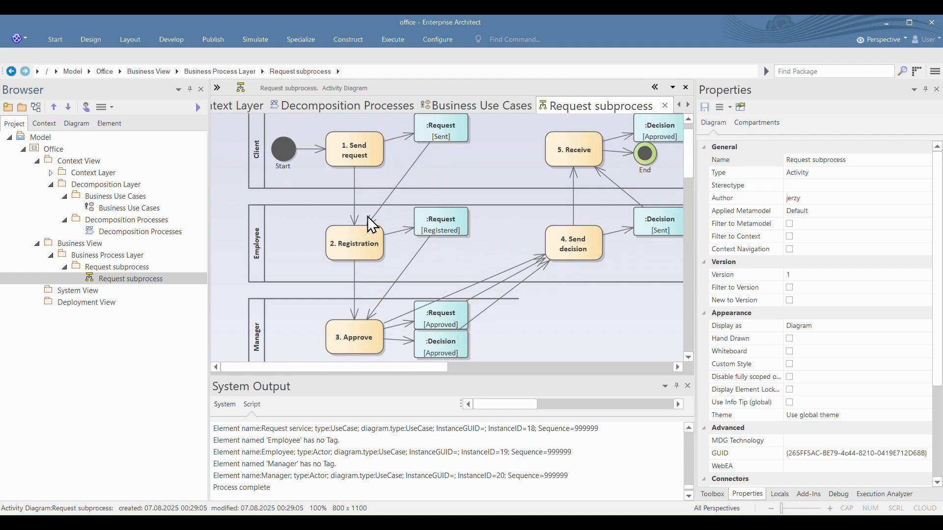
Step: Examine the Consistency rules tagged values of the Employee partition and the 4. Send decision action
click(271, 229)
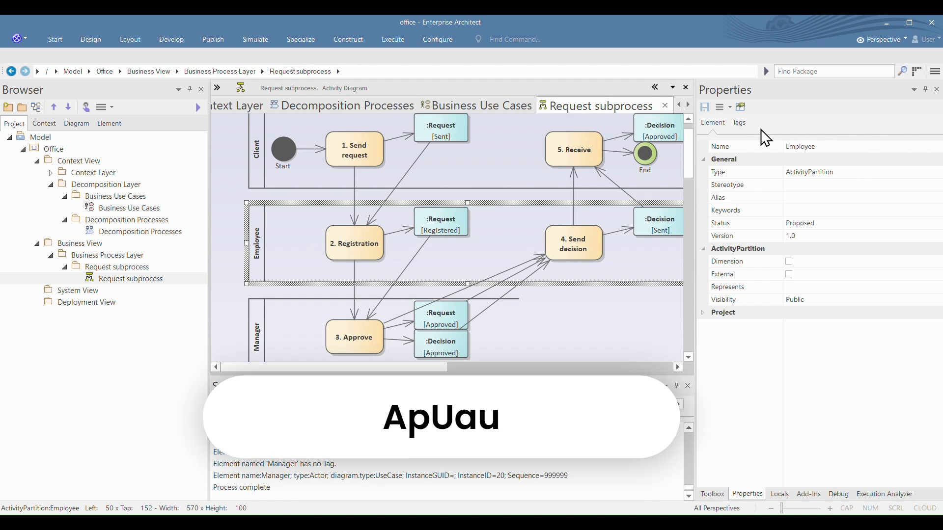
click(739, 123)
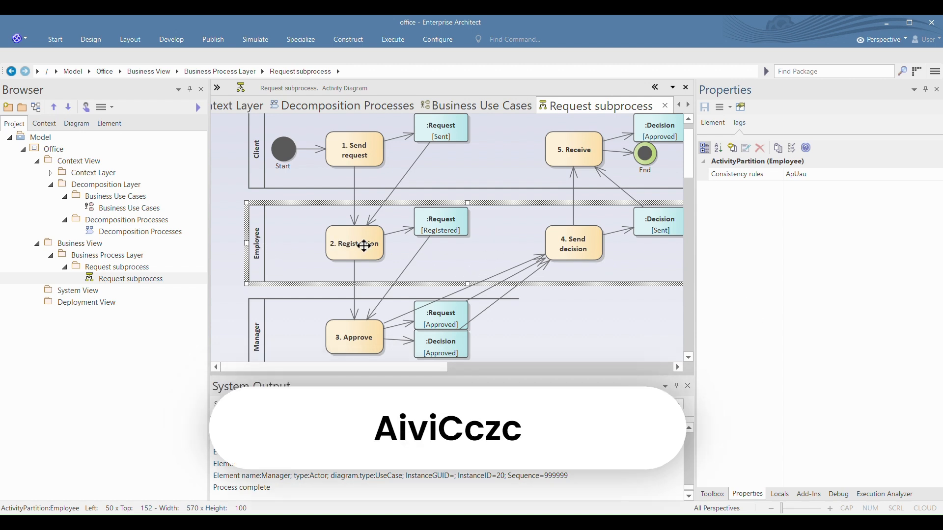
click(575, 159)
click(571, 237)
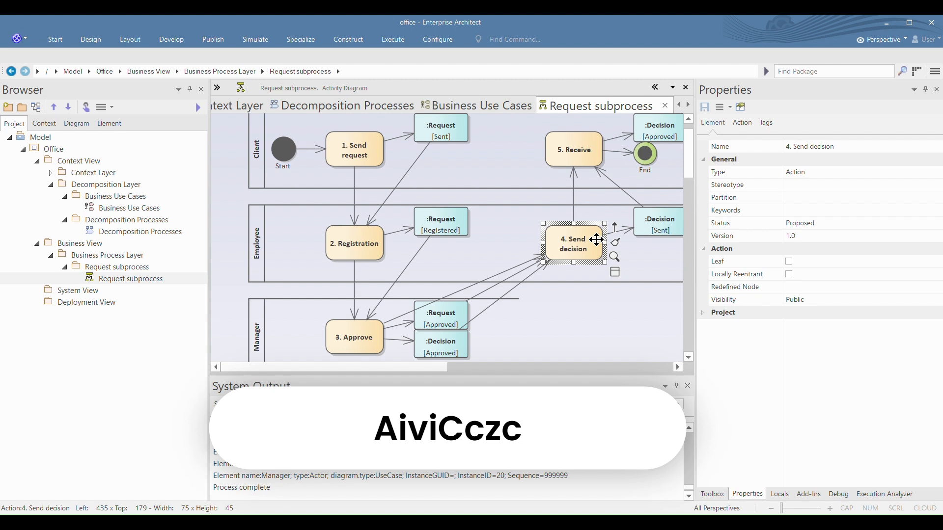
click(769, 126)
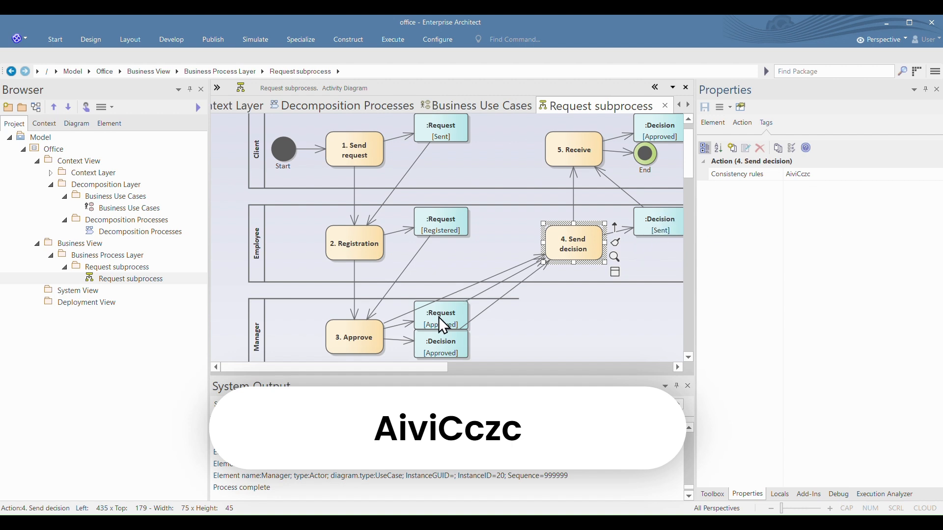
Step: Examine the tagged values of the Decision objects and the Registered Request object in the activity diagram
click(661, 218)
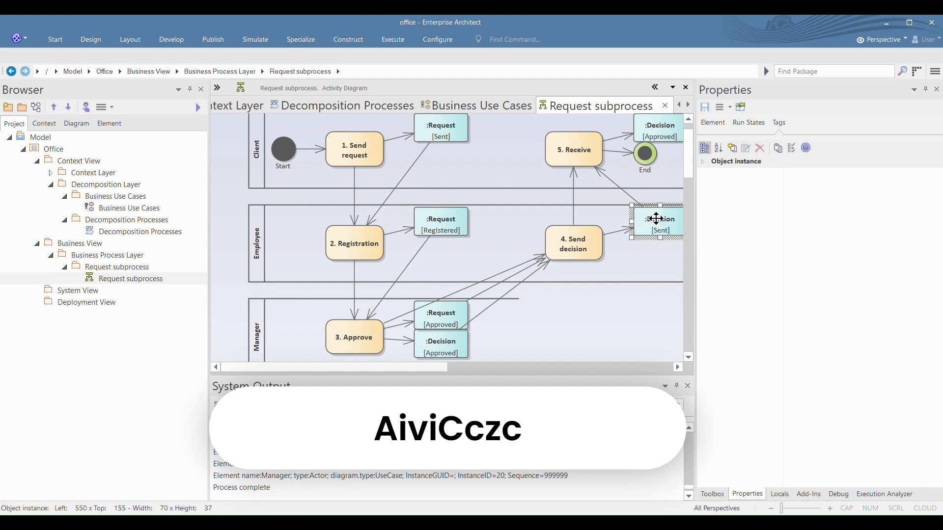
click(666, 129)
click(451, 209)
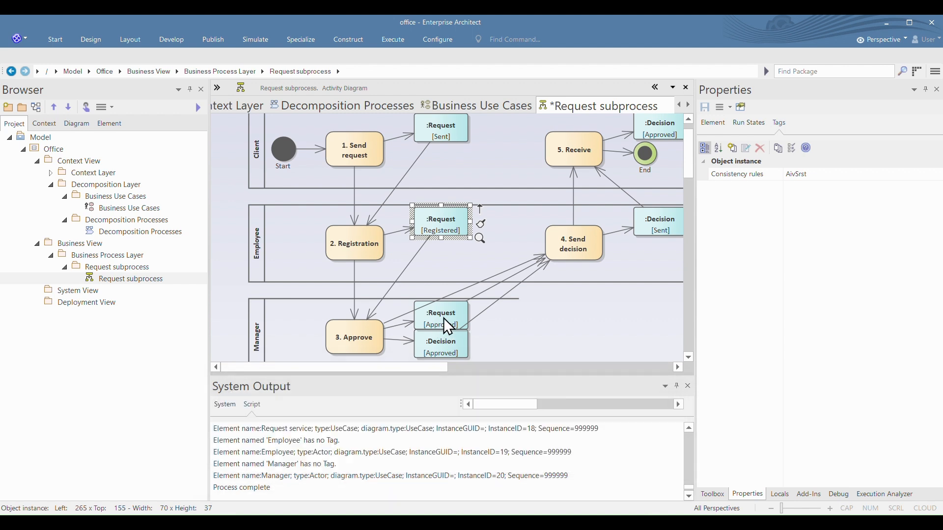
Step: Run the eCMDA script on the Request subprocess package in the Business Process Layer
click(102, 267)
right_click(102, 266)
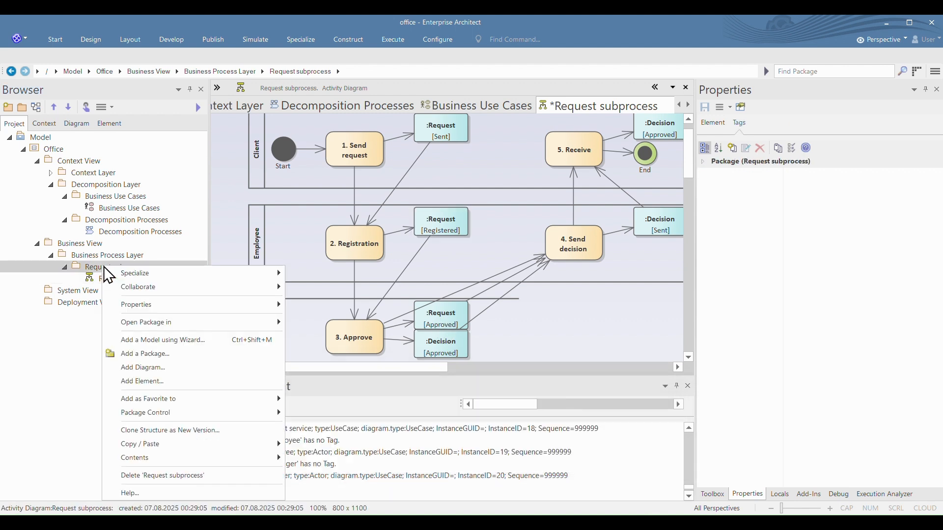
mouse_move(188, 276)
mouse_move(324, 273)
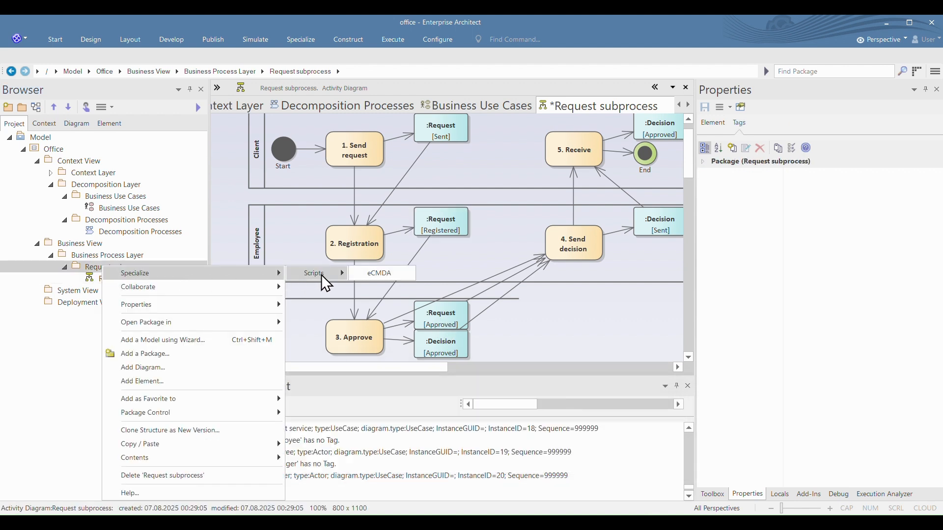
click(382, 270)
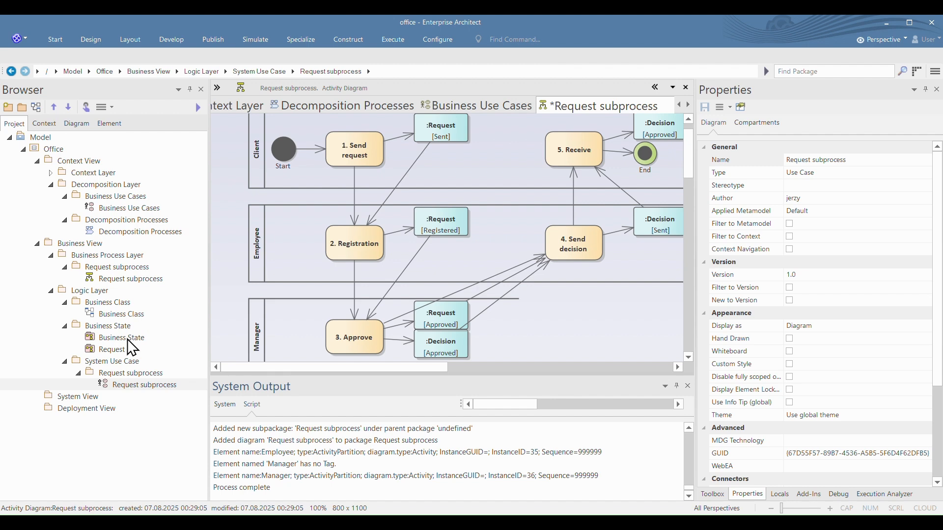
Step: Open the Business Class diagram and hide the Context Layer namespace on its classes through the diagram properties
click(112, 314)
double_click(111, 314)
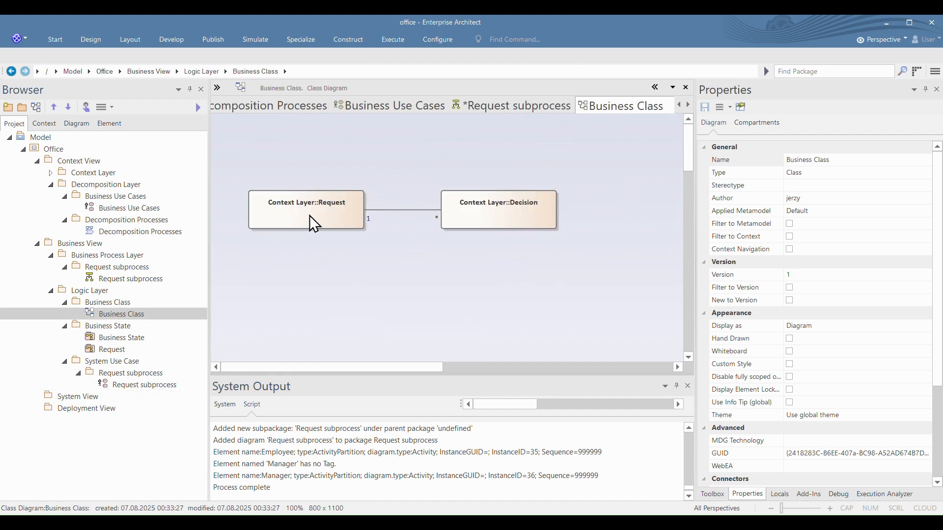
double_click(402, 150)
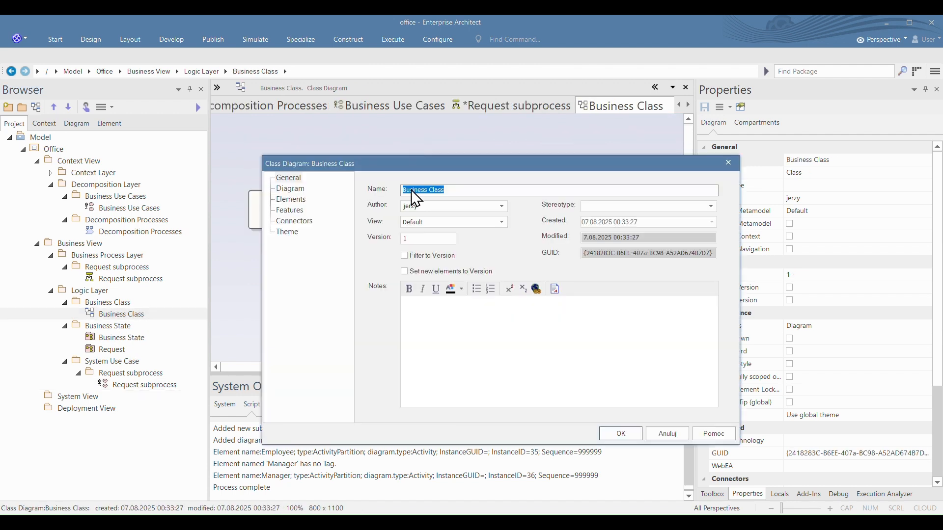
click(291, 188)
click(621, 434)
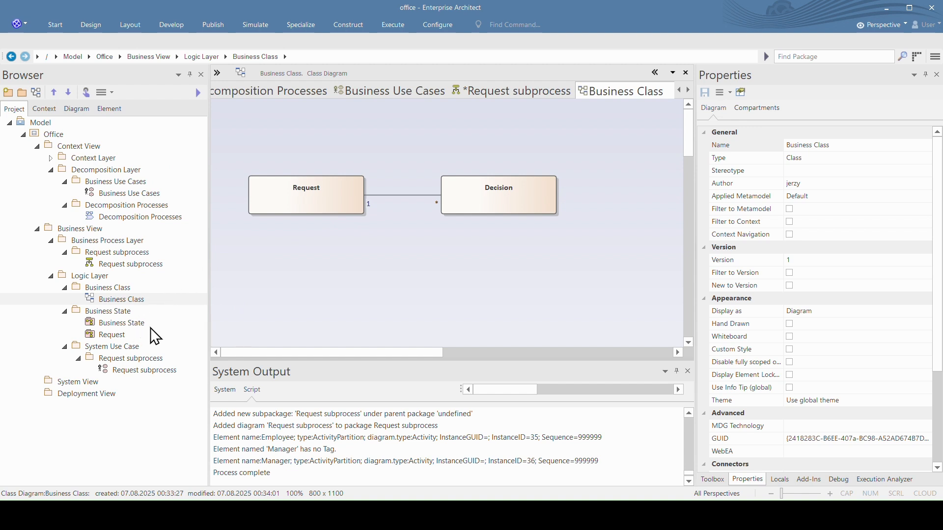
Step: Reload the Business State package in the Logic Layer
click(109, 311)
right_click(111, 312)
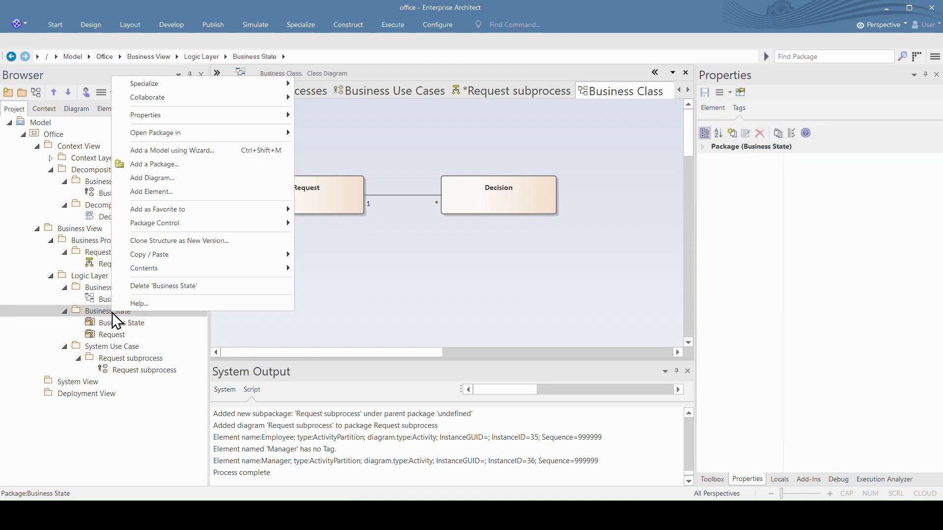
mouse_move(226, 269)
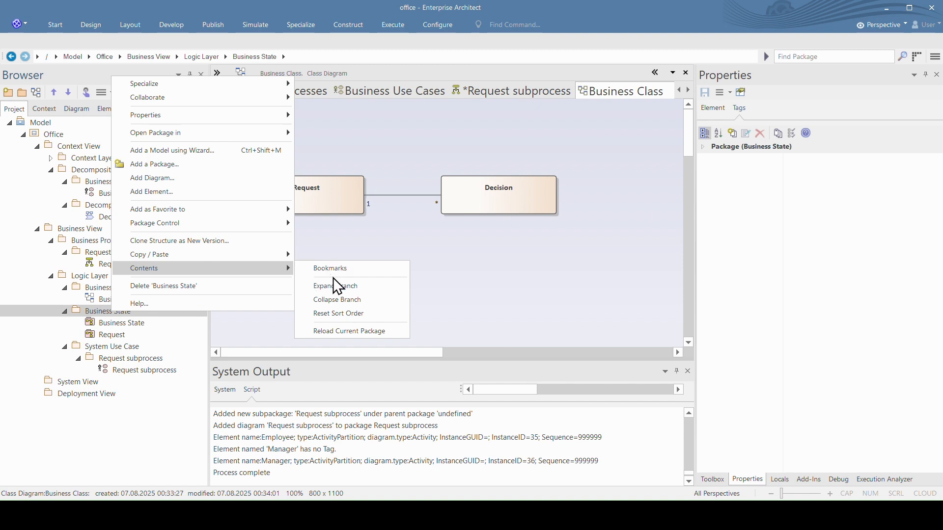
click(348, 331)
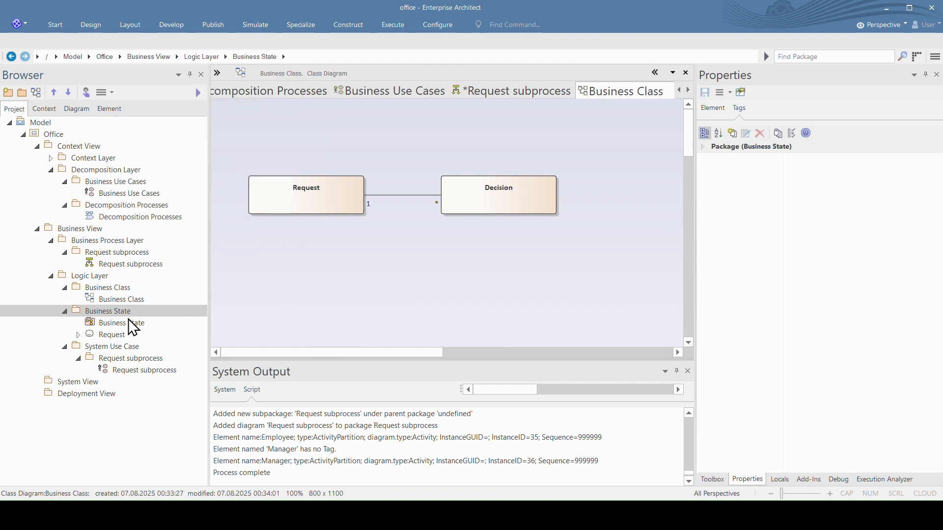
Step: Open the Business State diagram, expand the Request state machine and open its Request diagram
double_click(113, 323)
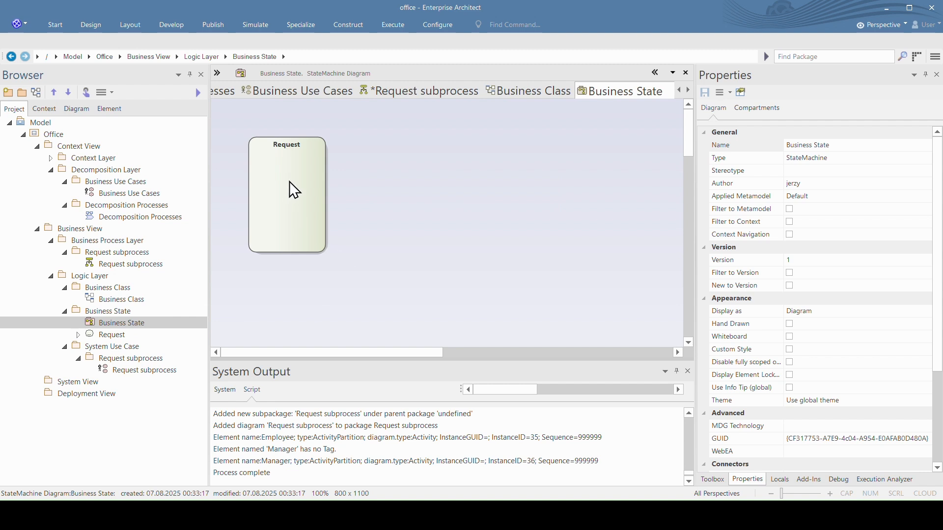
click(77, 334)
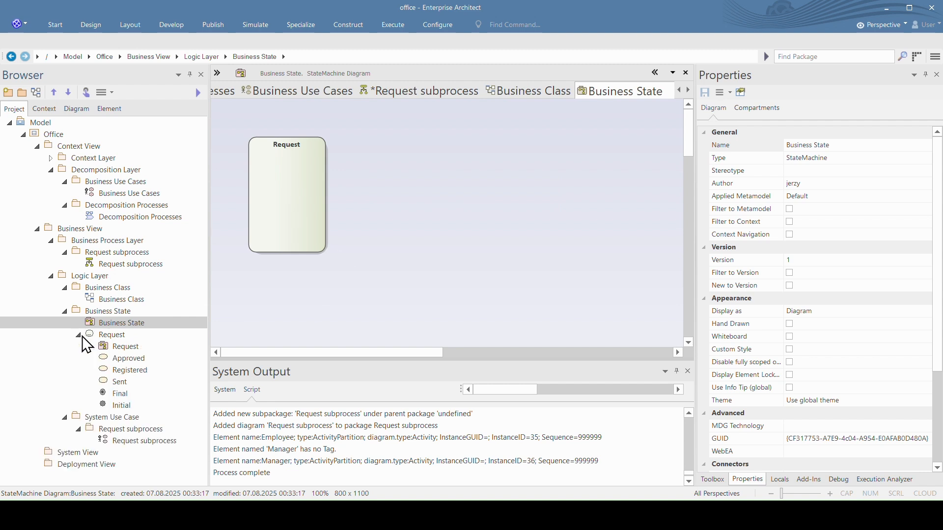
double_click(122, 346)
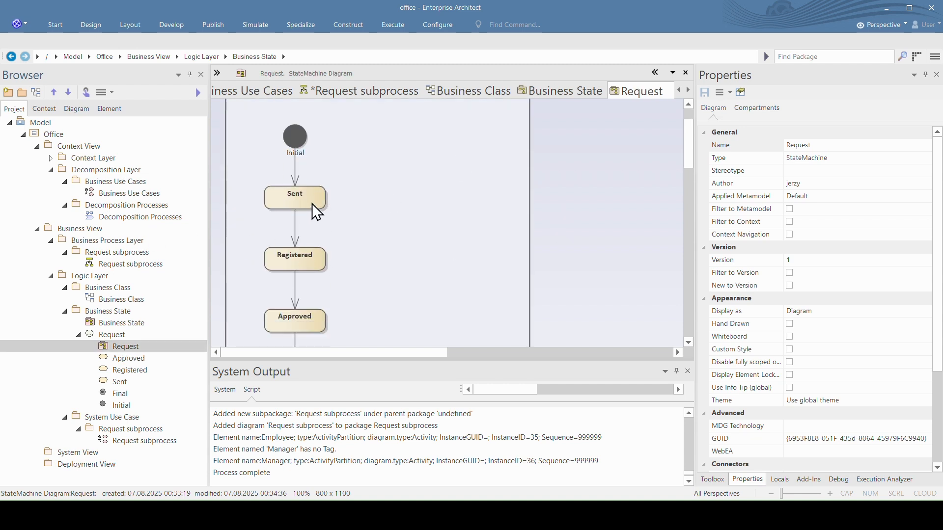
Step: Review the Request state diagram, collapse the Request state machine in the project tree and examine its consistency rules tag
scroll(307, 268, down, 1)
scroll(344, 264, up, 2)
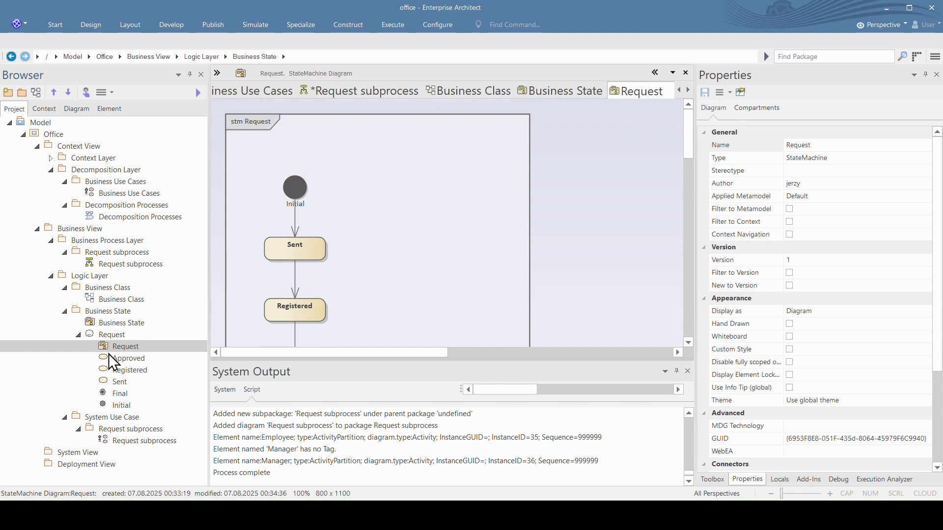
click(79, 336)
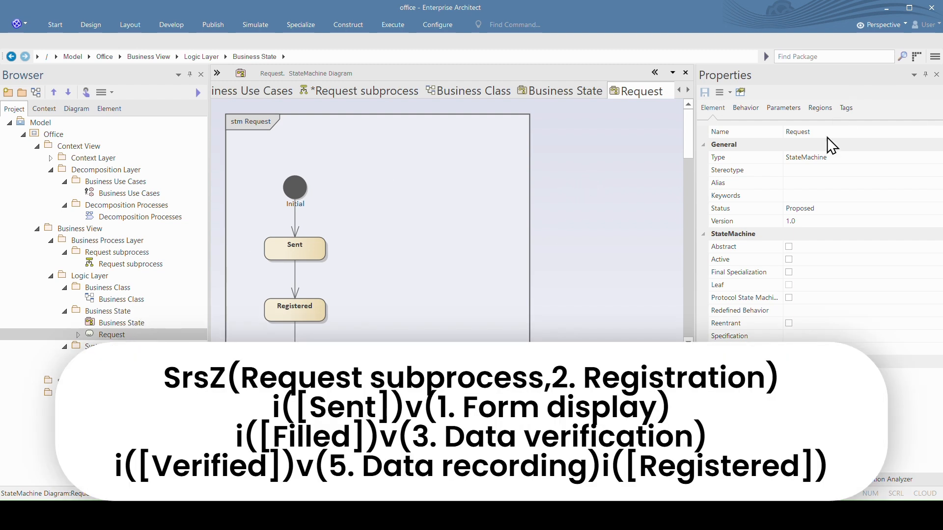
click(846, 109)
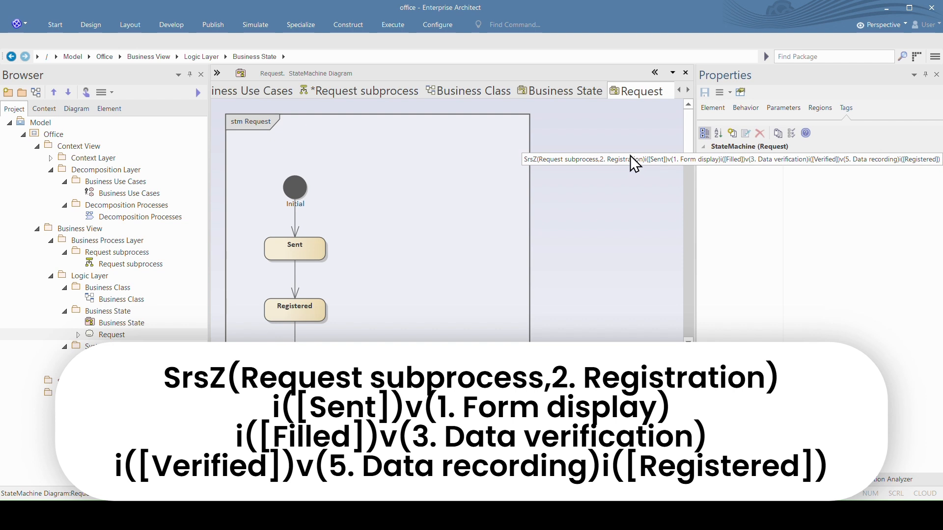
Step: Open the Request subprocess use case diagram in the Logic Layer and examine the consistency rules of the 2. Registration use case
double_click(131, 370)
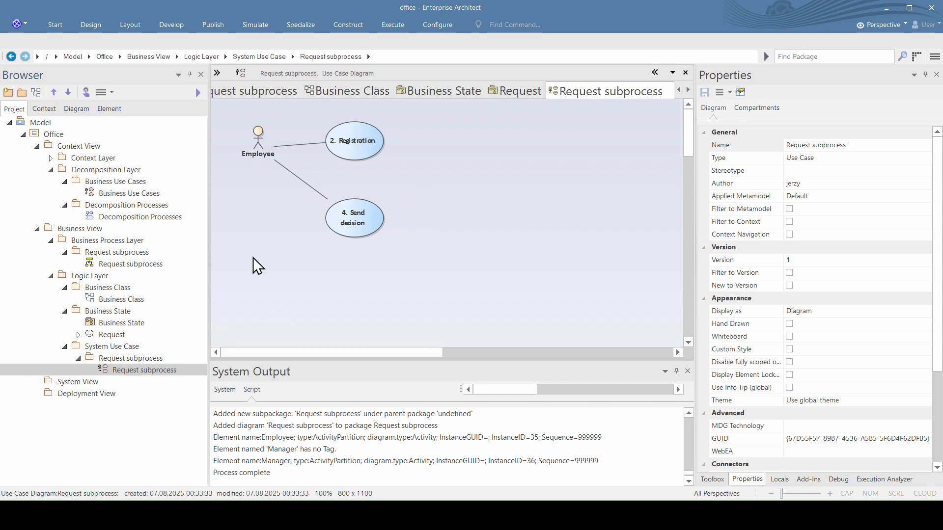
click(344, 140)
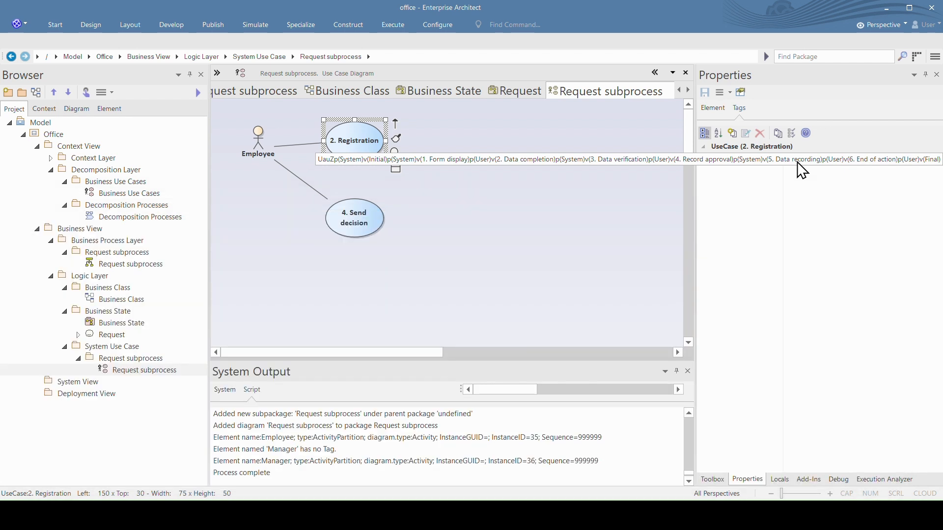
Step: Run the eCMDA script on the System Use Case's Request subprocess package and open the generated 2. Registration activity diagram
click(121, 360)
right_click(119, 358)
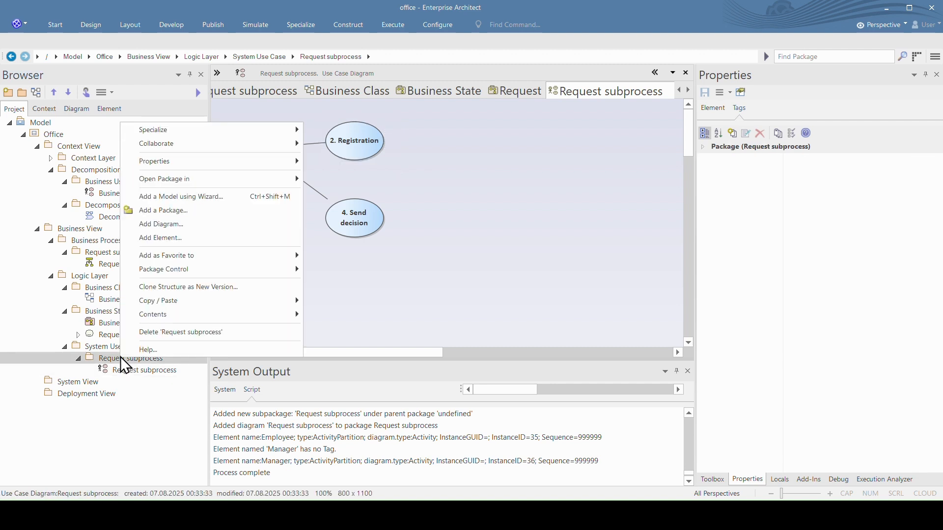
mouse_move(216, 131)
mouse_move(342, 131)
click(392, 130)
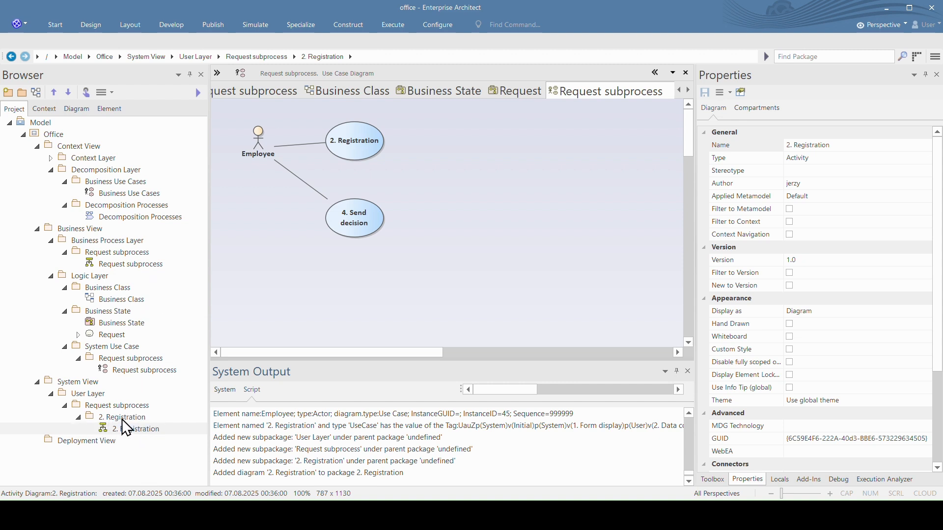
double_click(128, 429)
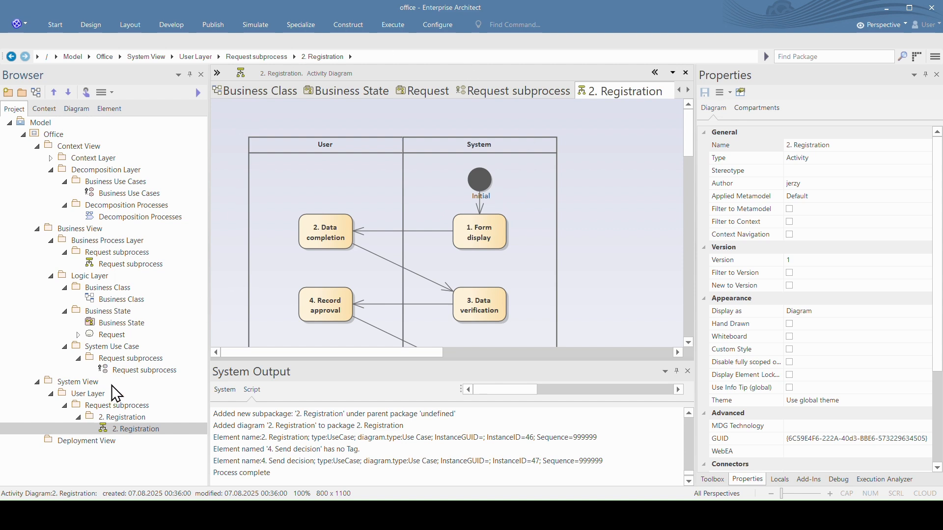
Step: Run the eCMDA script on the Business State package in the Logic Layer
click(105, 312)
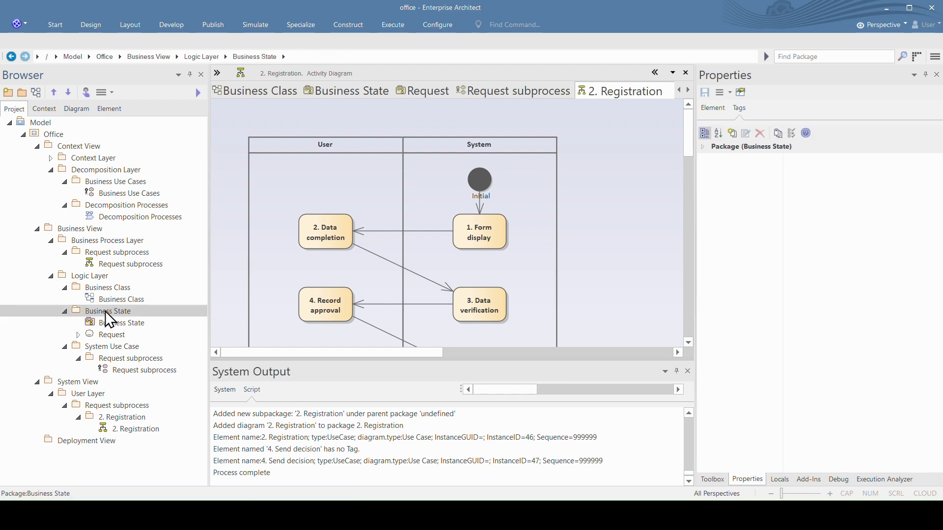
right_click(105, 311)
mouse_move(282, 81)
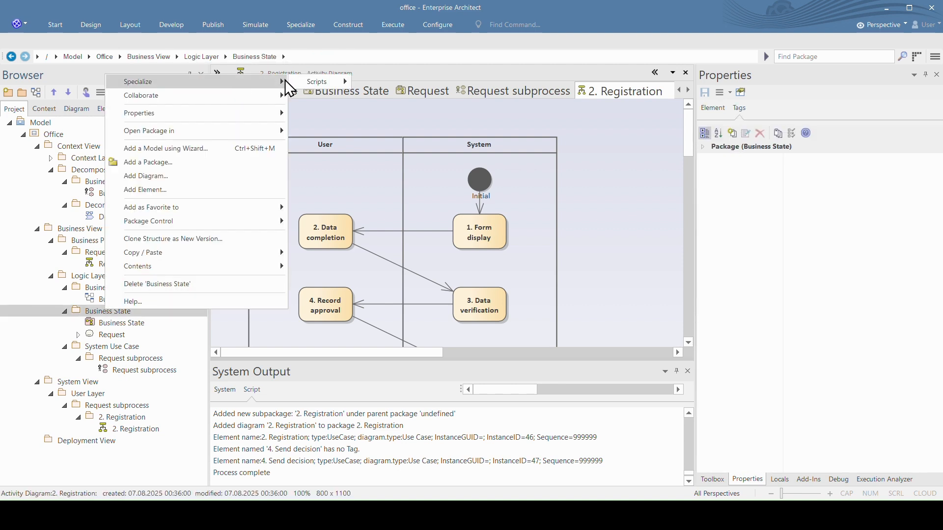
mouse_move(326, 78)
click(388, 82)
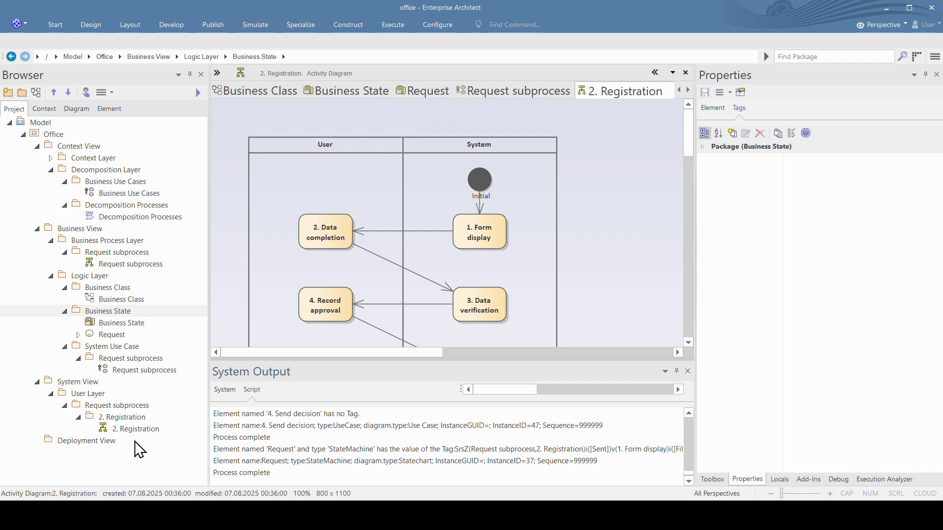
Step: Close and reopen the 2. Registration activity diagram to refresh it, and review the Request objects in the System partition
click(124, 432)
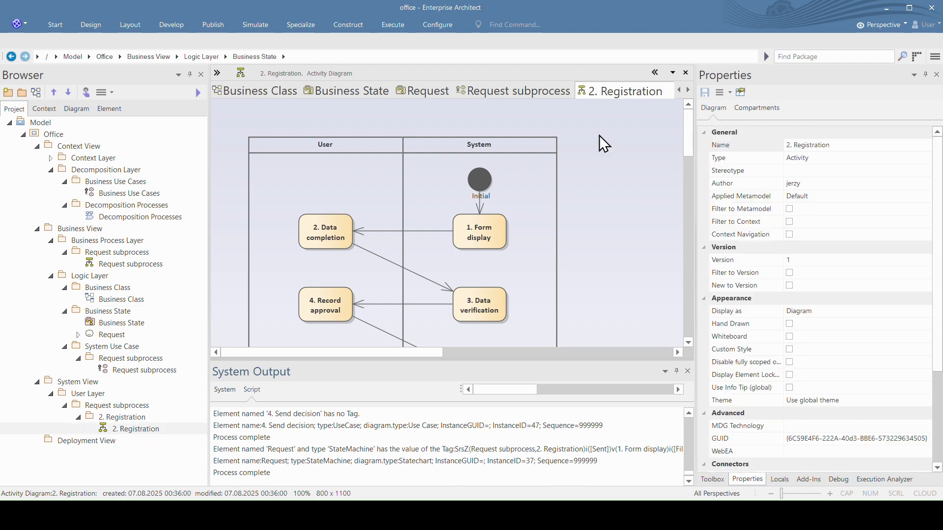
click(656, 91)
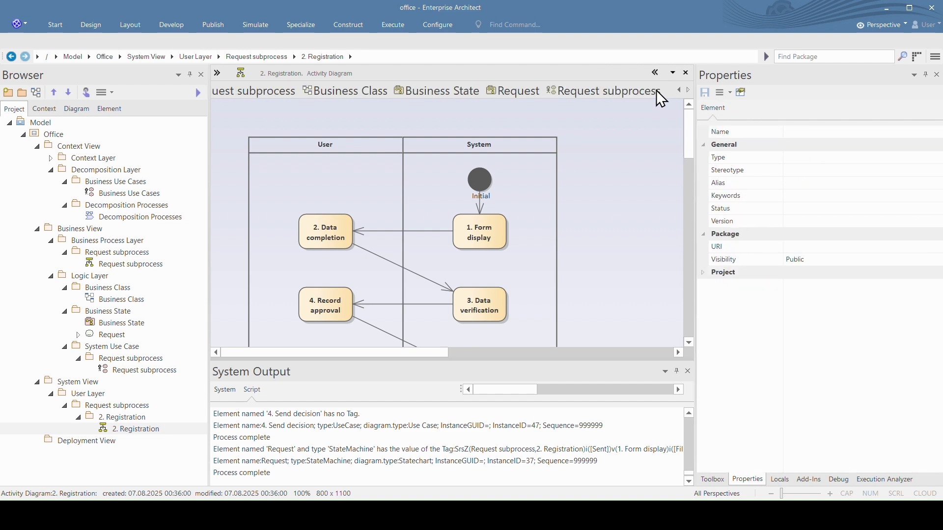
click(140, 429)
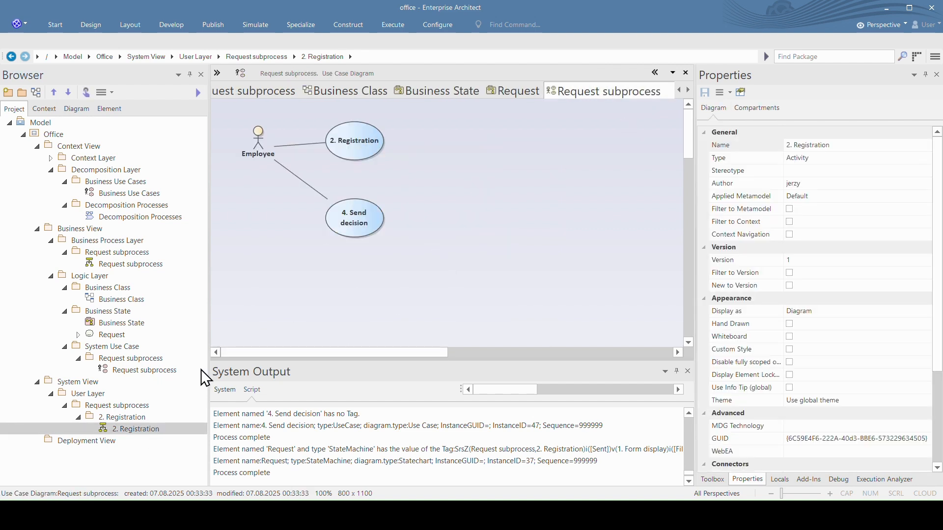
double_click(142, 427)
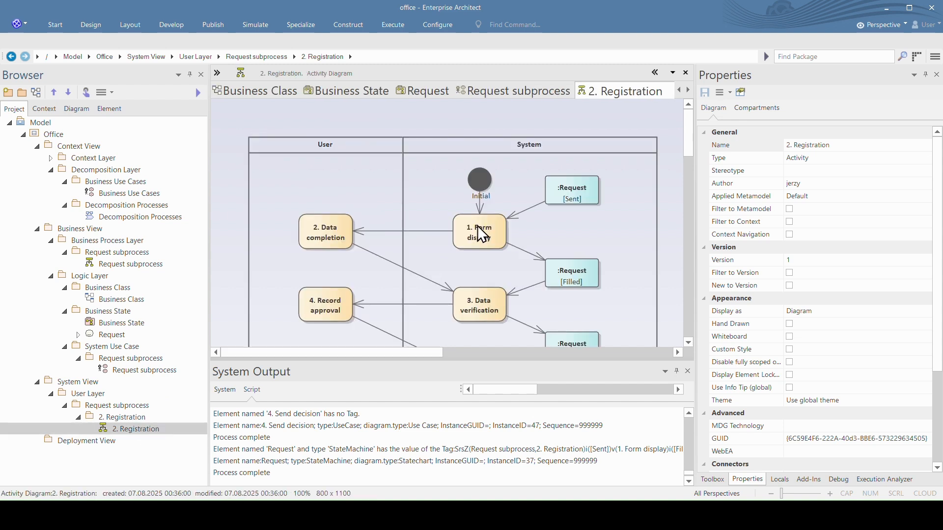
scroll(579, 233, down, 2)
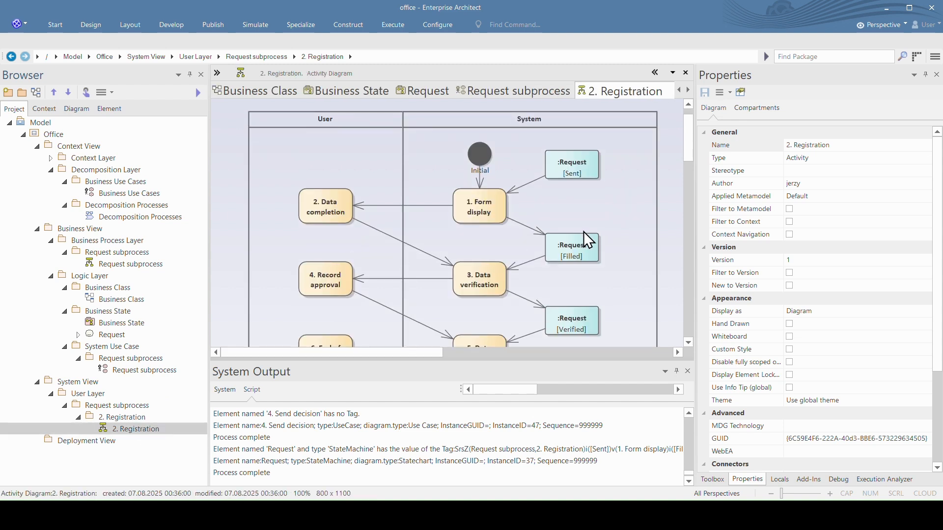
scroll(603, 282, down, 2)
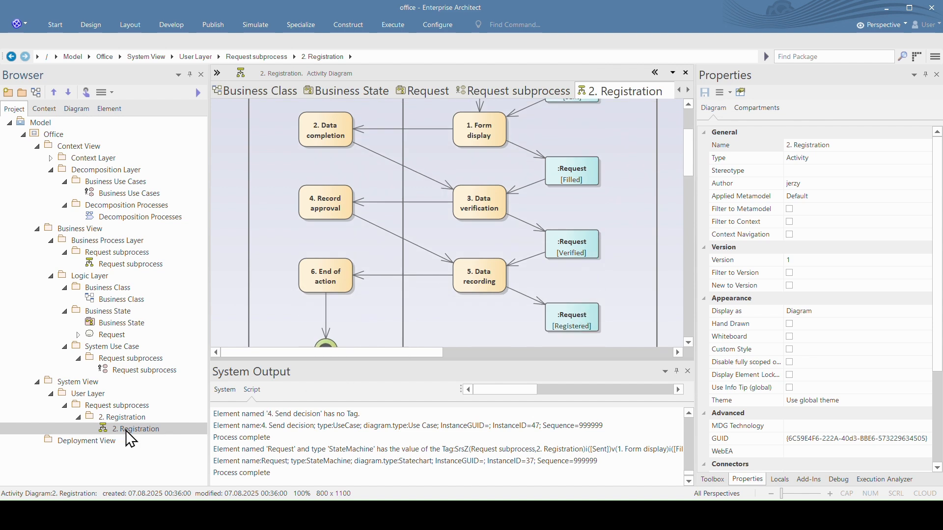
scroll(530, 226, up, 3)
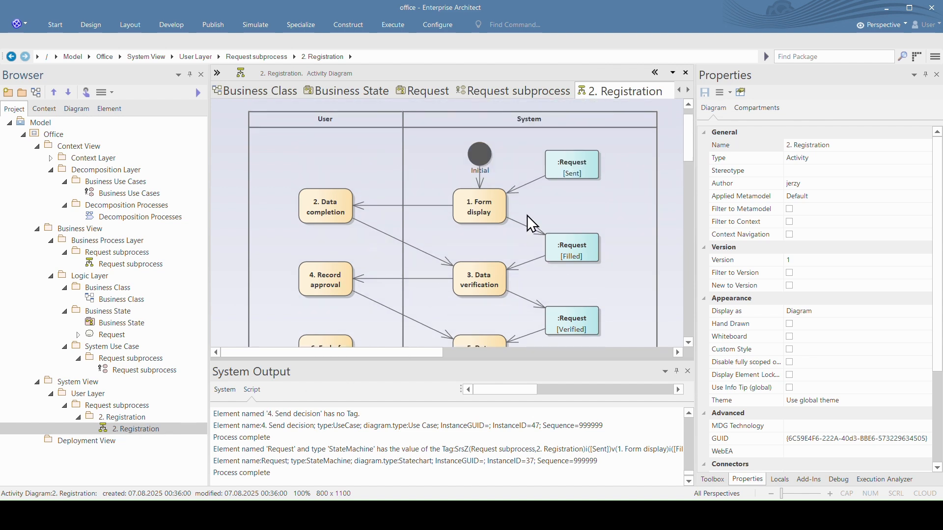
Step: Examine the consistency rules of the System partition in the 2. Registration activity diagram
click(539, 123)
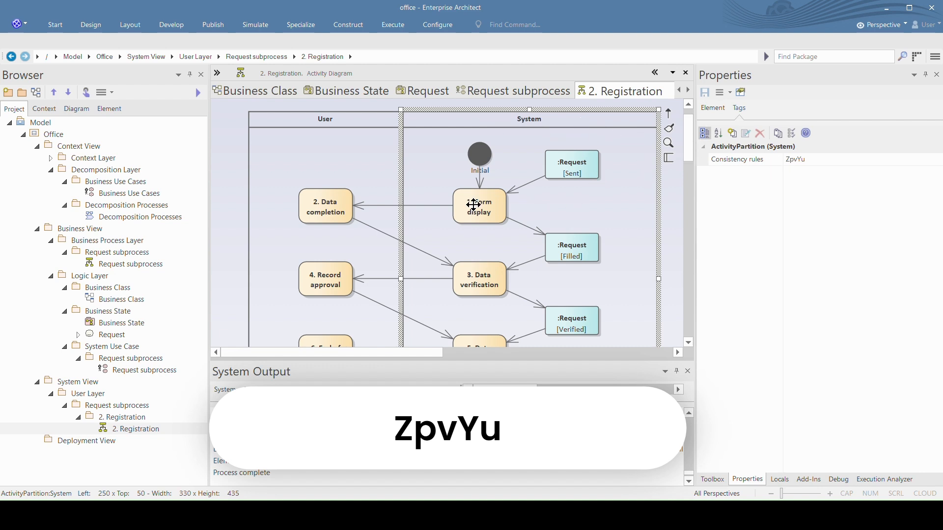
scroll(475, 212, down, 1)
scroll(490, 234, up, 1)
Step: Run the eCMDA script on the 2. Registration package in the User Layer
click(131, 417)
right_click(129, 416)
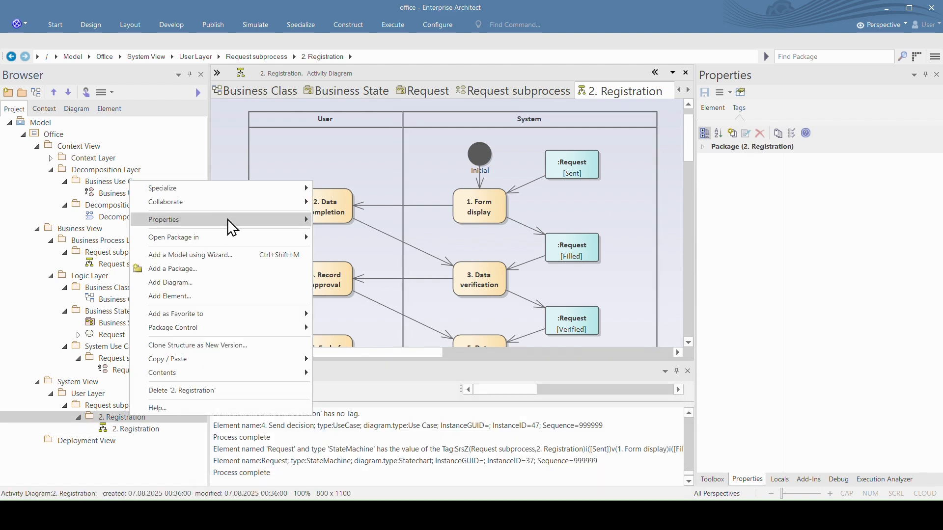
mouse_move(245, 188)
mouse_move(337, 187)
click(403, 190)
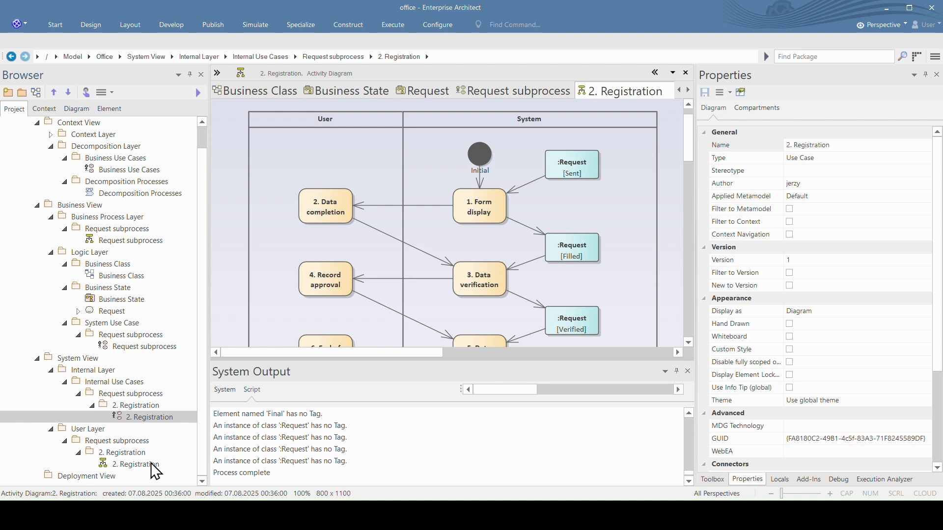
Step: Move the Internal Layer package below the User Layer and open its 2. Registration use case diagram
click(102, 372)
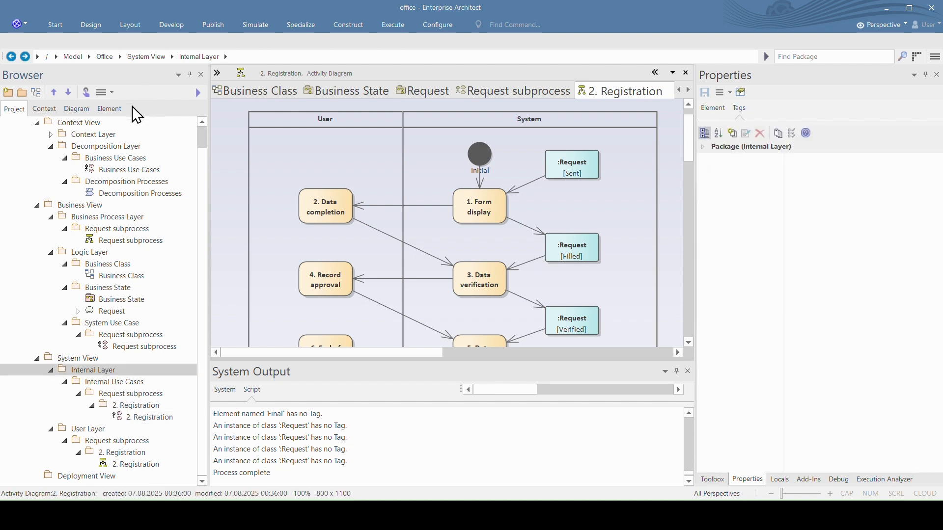
click(68, 92)
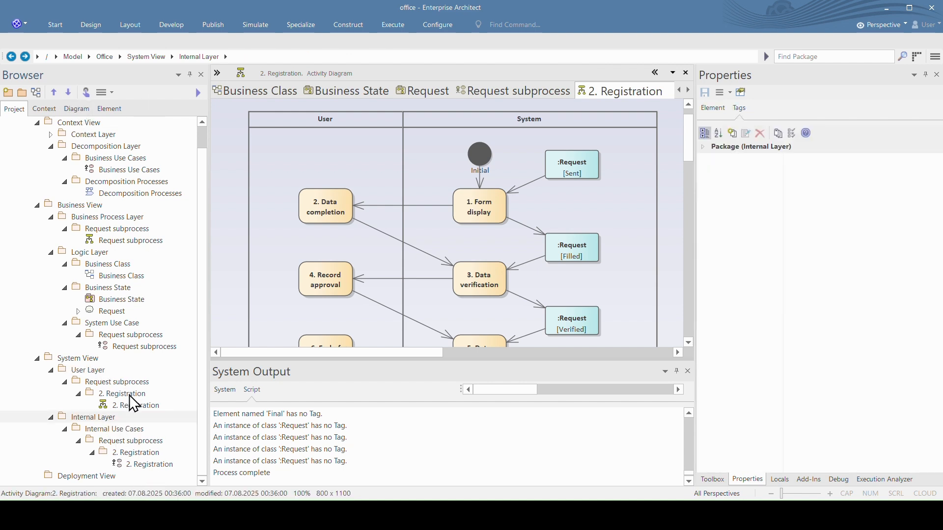
double_click(142, 465)
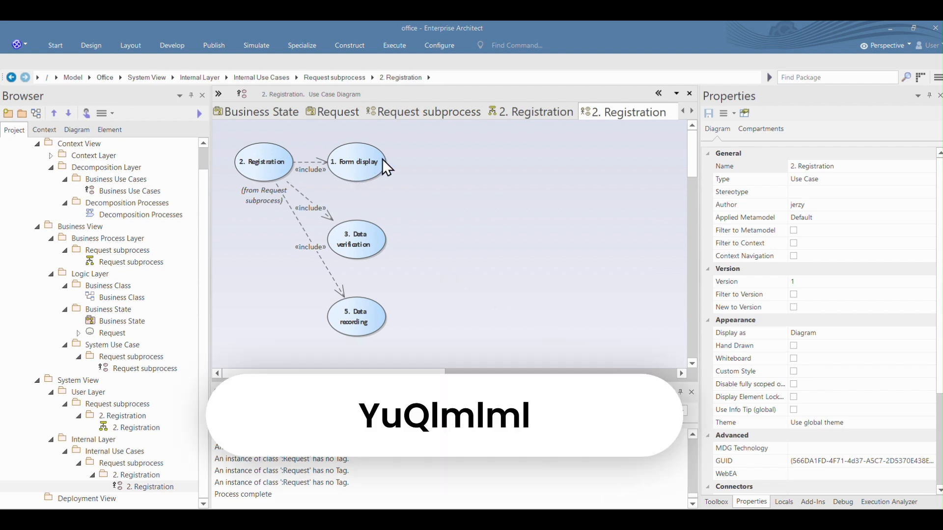
Step: Examine the consistency rules of the 1. Form display use case
click(354, 159)
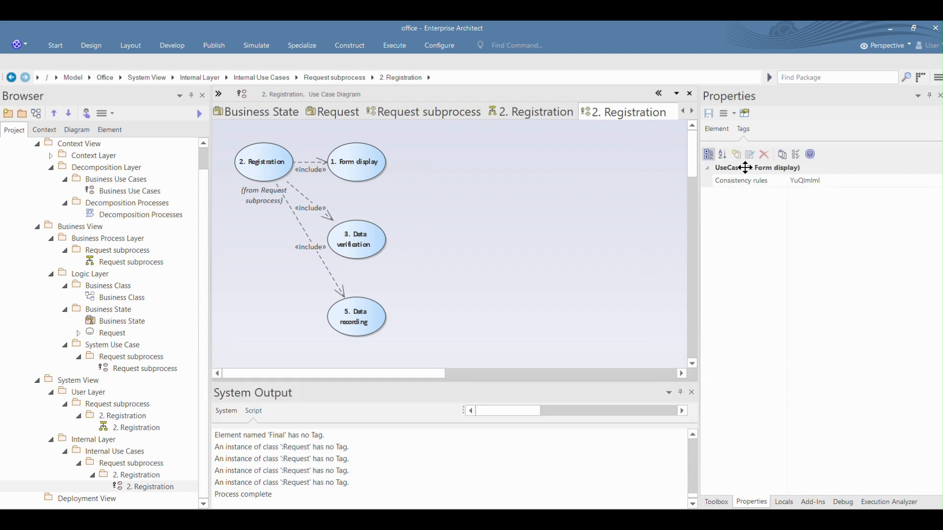
click(811, 181)
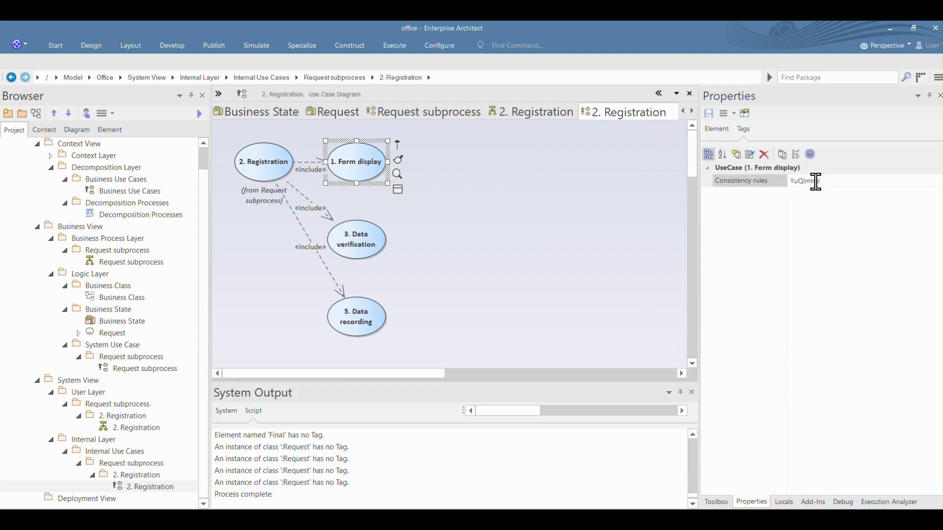
drag(824, 181, 792, 181)
Step: Detach the 2. Registration activity diagram into a floating window beside the use case diagram and bring its System partition into view
click(527, 113)
mouse_move(528, 117)
mouse_down()
mouse_move(566, 176)
mouse_move(444, 143)
mouse_up()
drag(526, 297, 535, 463)
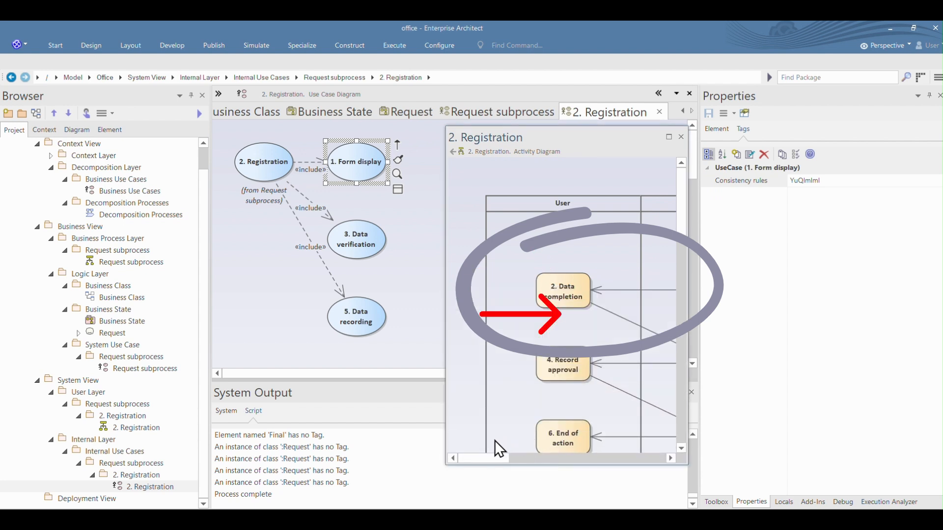
drag(484, 461, 530, 463)
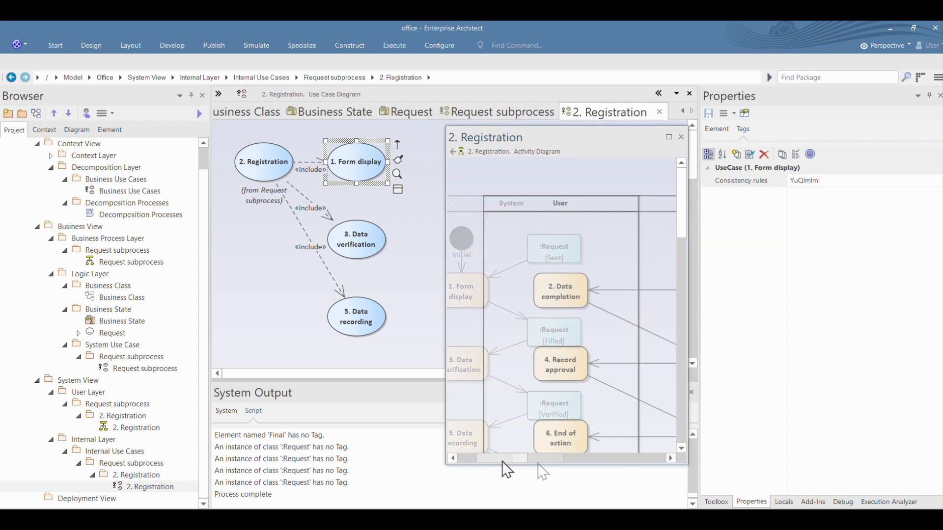
Step: Run the eCMDA script on the Internal Layer's 2. Registration package and open the generated 1. Form display sequence diagram
right_click(142, 474)
click(411, 244)
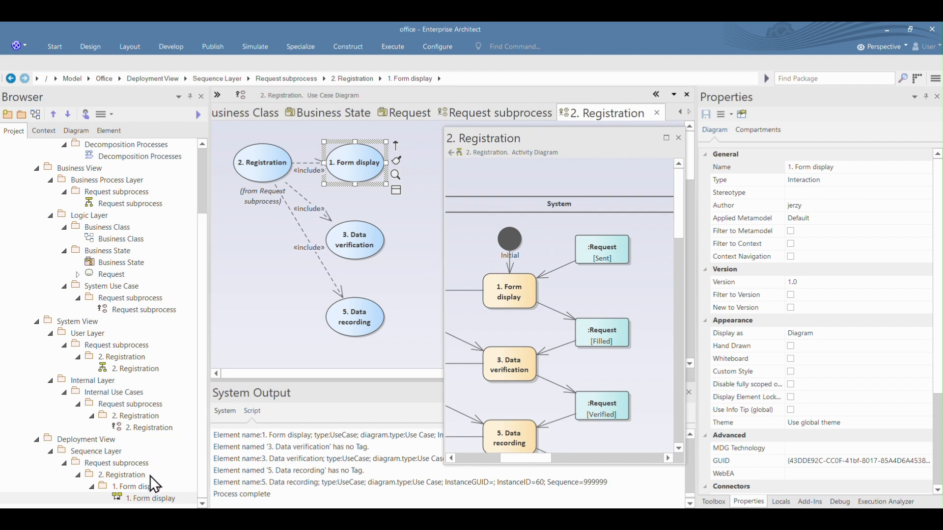
double_click(149, 499)
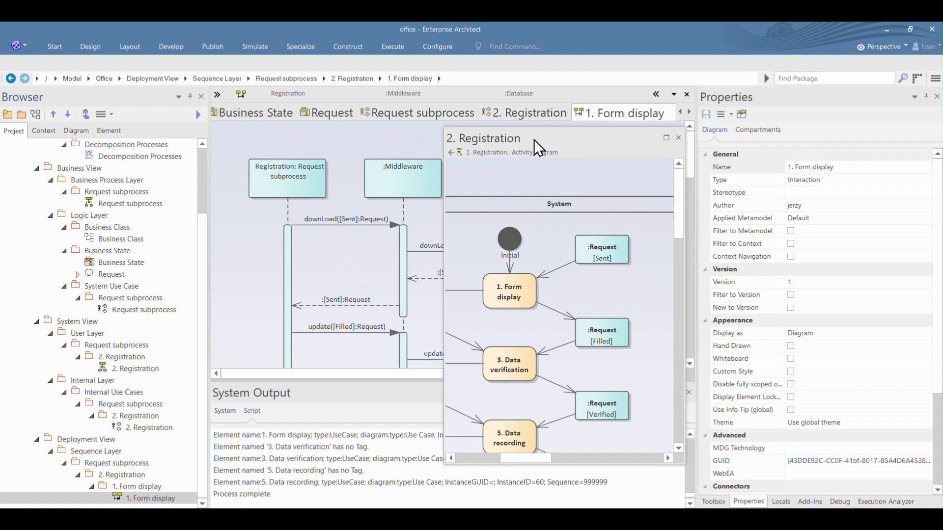
Step: Move the floating 2. Registration activity diagram aside to compare it with the sequence diagram, and close the floating window
drag(590, 147, 703, 149)
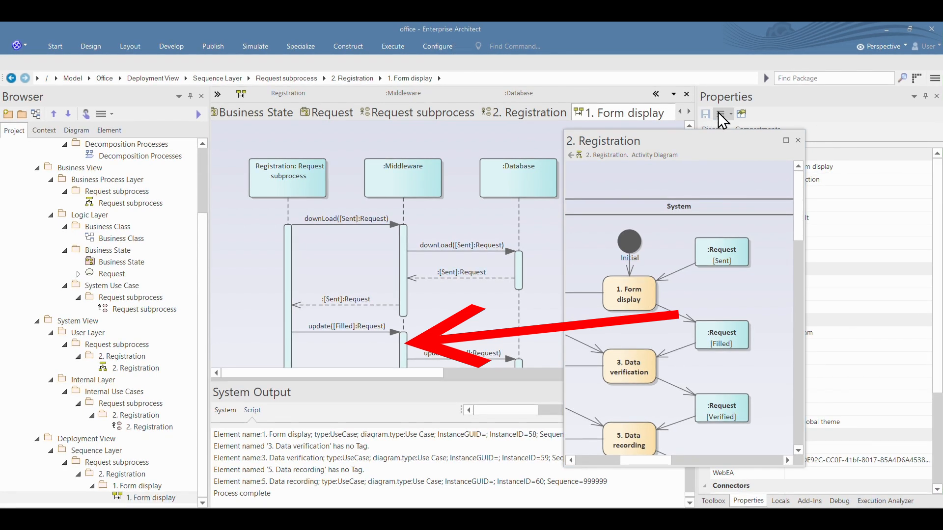
click(798, 140)
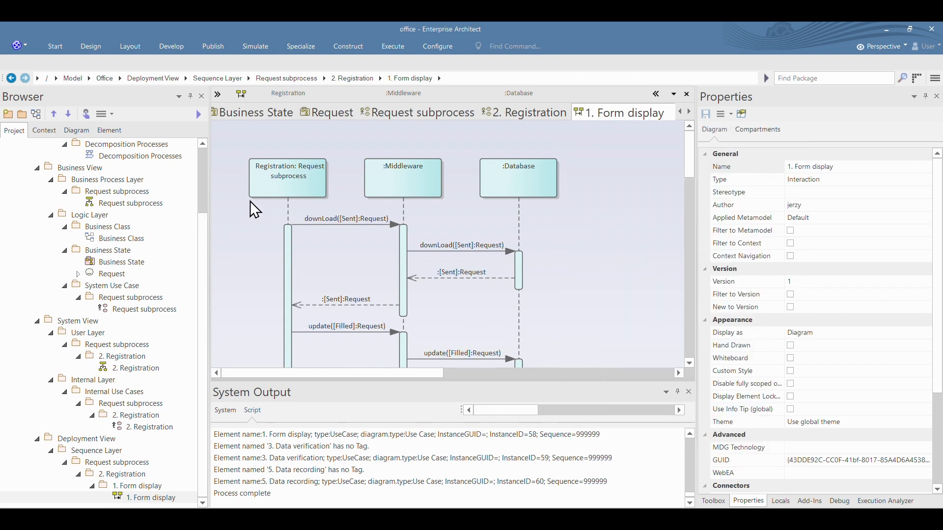
Step: Examine the consistency rules of the first downLoad message in the 1. Form display diagram and select the first update message
click(356, 225)
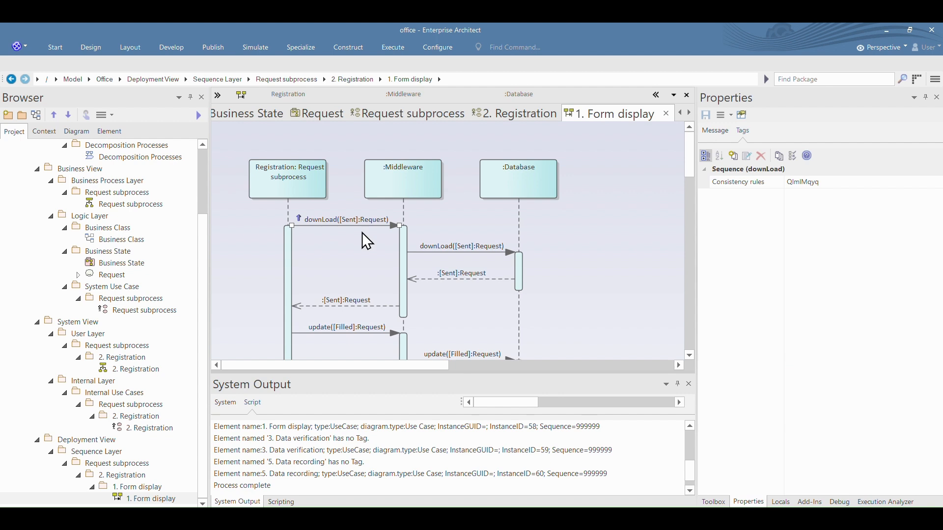
click(797, 183)
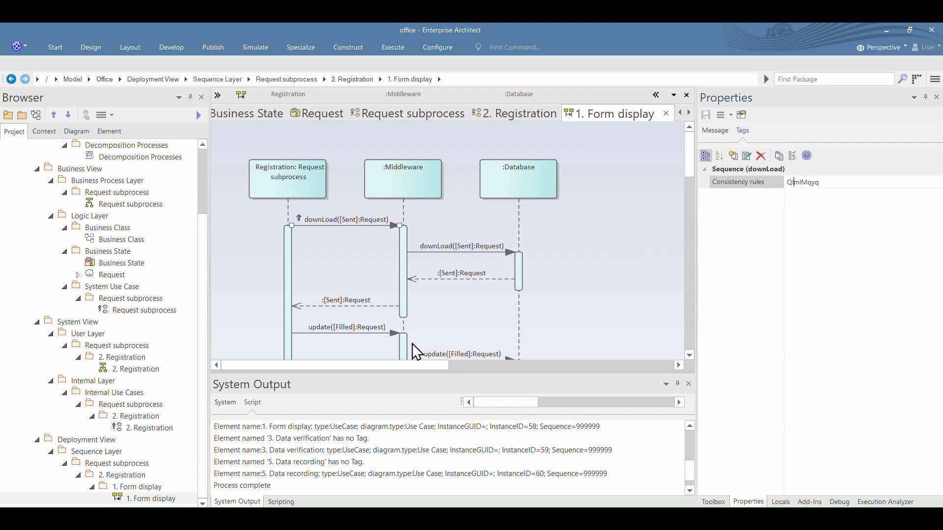
drag(369, 334, 372, 334)
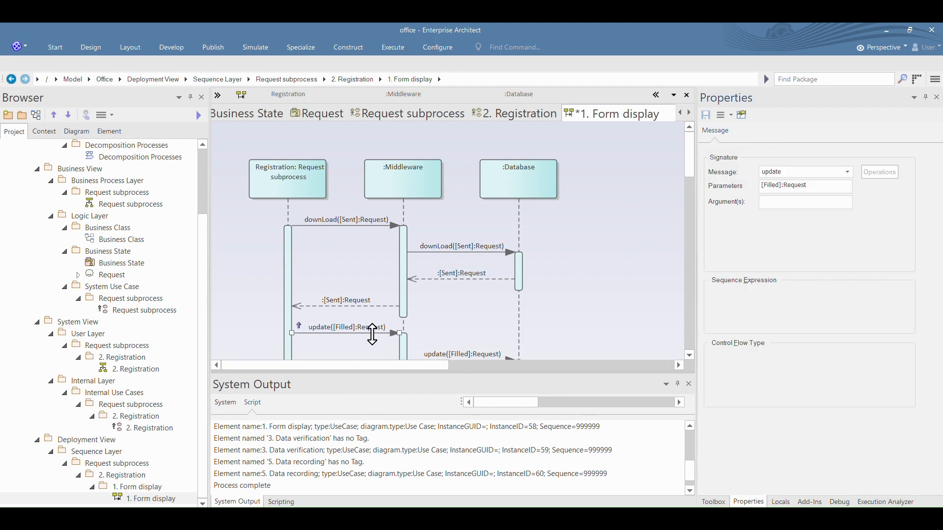
Step: View the first update message's consistency rules and run the eCMDA script on the 1. Form display package
click(798, 182)
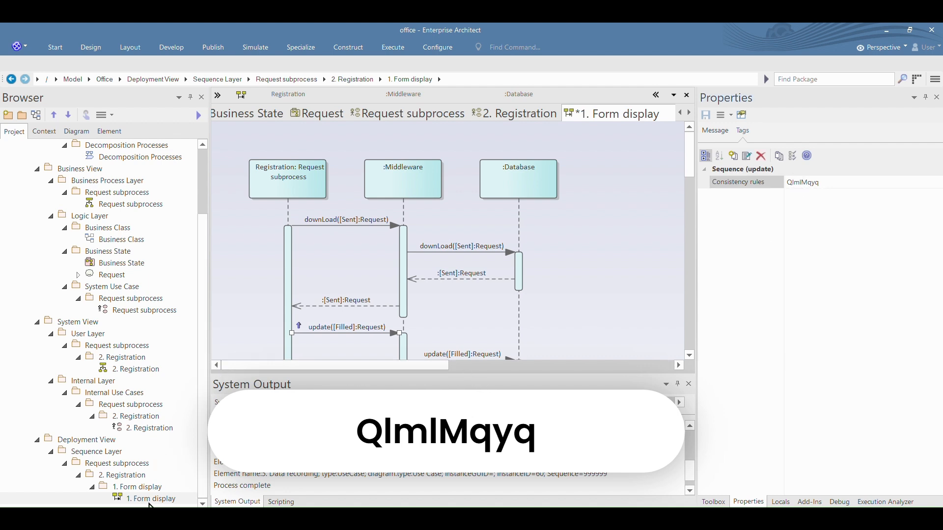
right_click(145, 486)
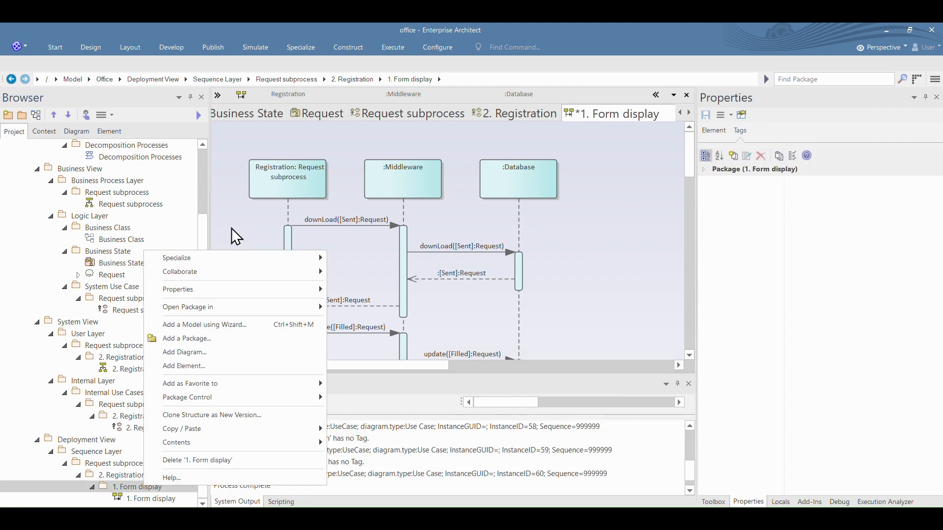
mouse_move(289, 257)
mouse_move(376, 256)
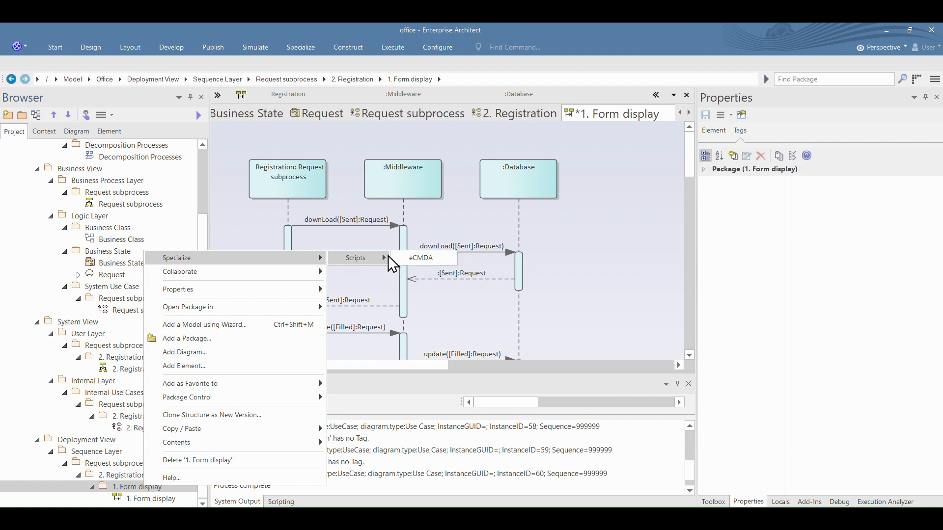
click(425, 257)
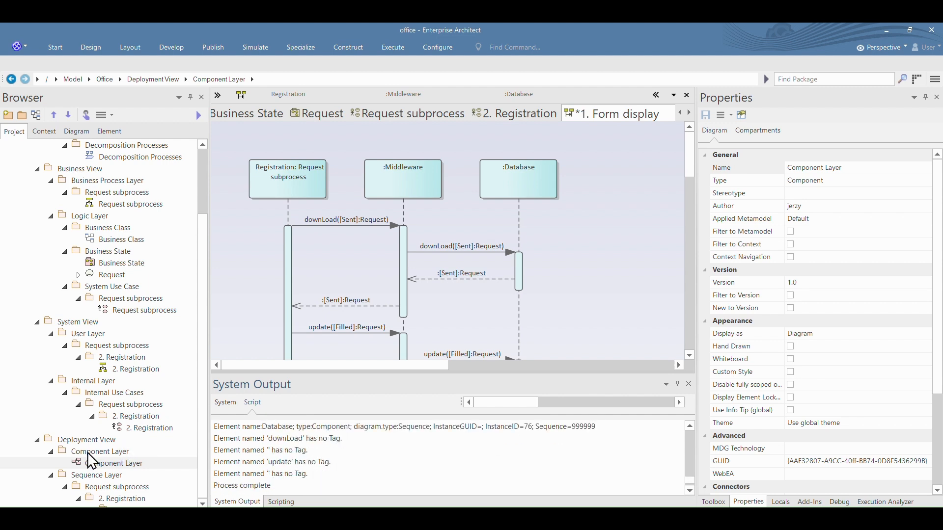
Step: In the generated Component Layer diagram, hide additional parents and move both update connectors beside the downLoad connectors
click(64, 452)
double_click(113, 498)
right_click(460, 219)
click(506, 260)
click(305, 218)
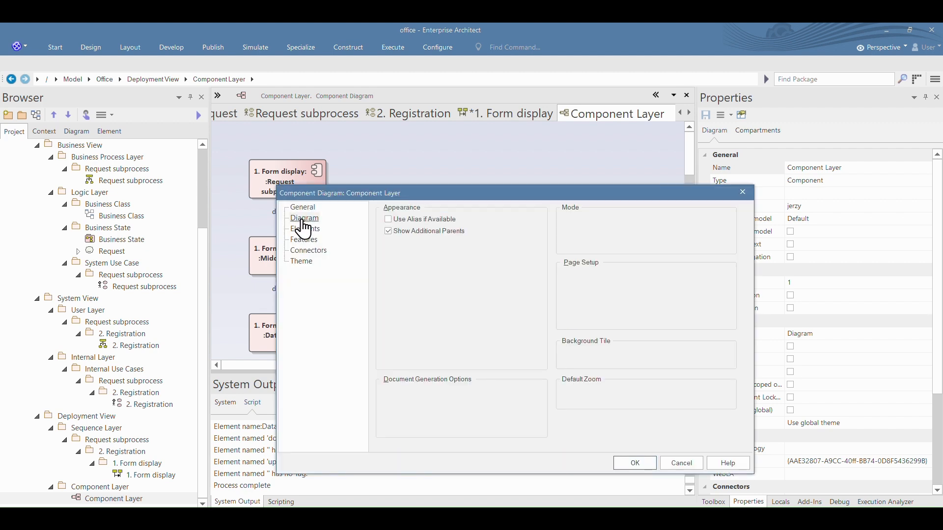
click(635, 463)
drag(291, 222, 258, 222)
drag(288, 297, 253, 296)
Step: Float and enlarge the 1. Form display diagram to compare its messages with the Component Layer, and dock it back
drag(515, 114, 423, 162)
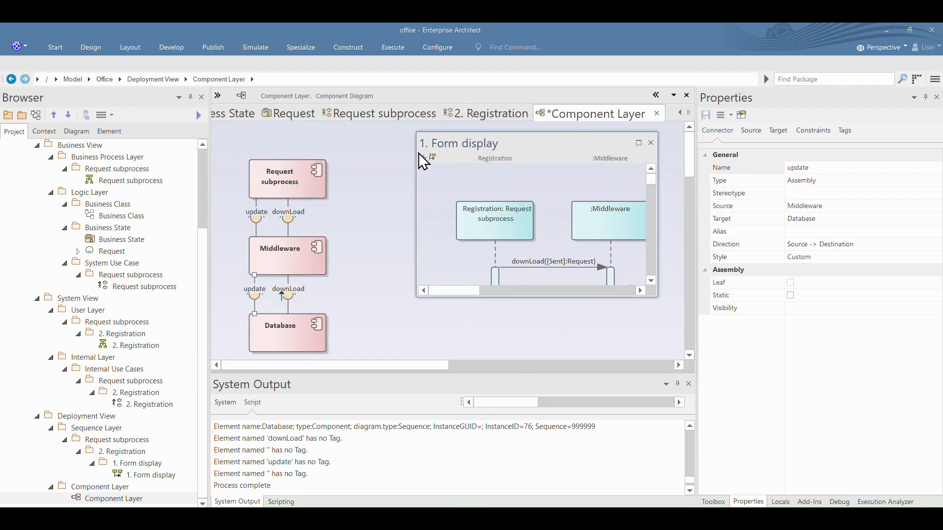
drag(558, 301, 596, 464)
scroll(653, 222, down, 3)
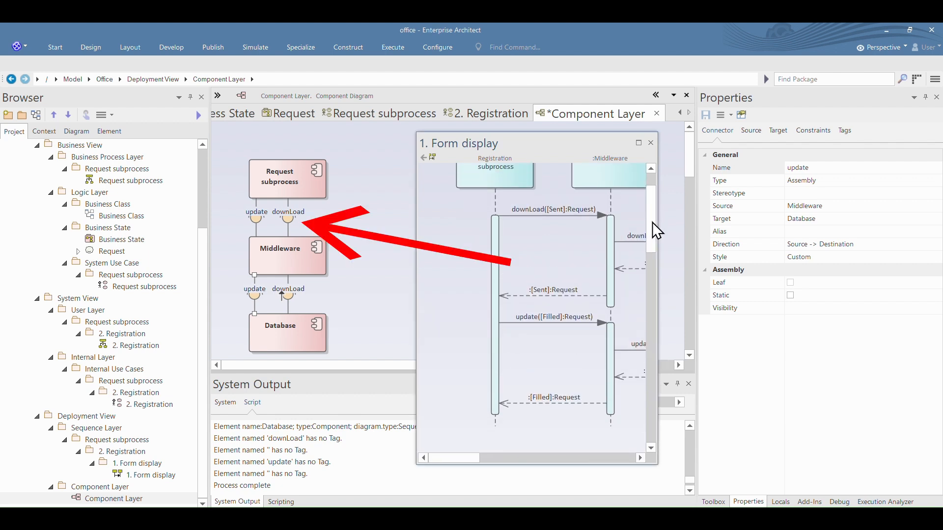
drag(656, 242, 755, 254)
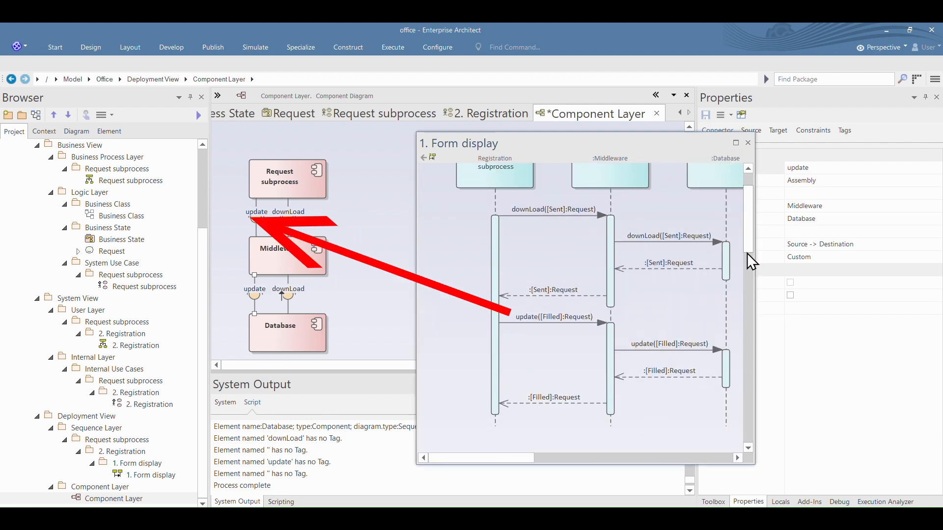
drag(595, 143, 520, 113)
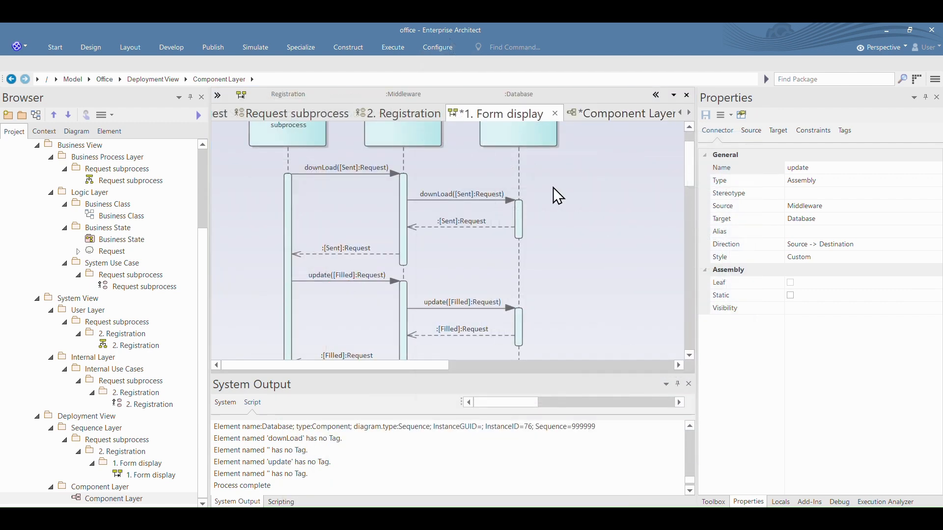
Step: Create a Custom diagram named CR in the Office package
click(53, 157)
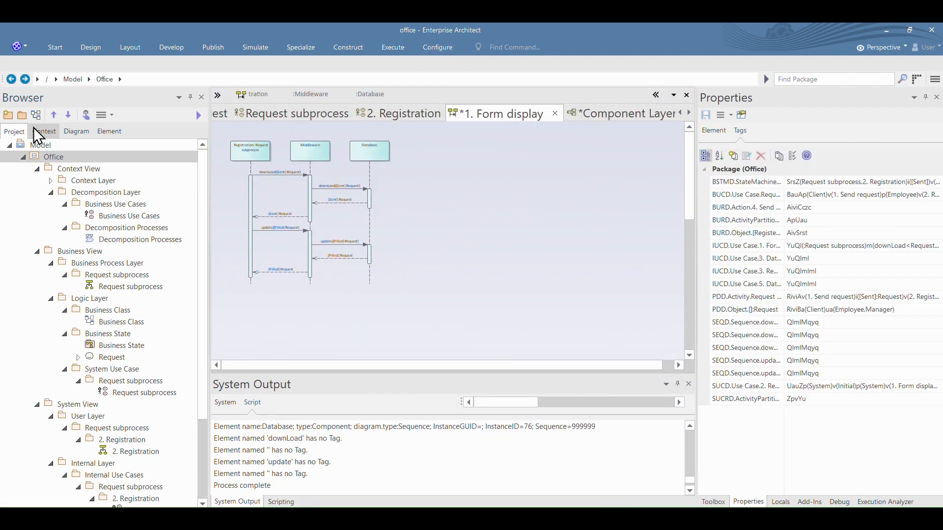
click(36, 115)
click(292, 166)
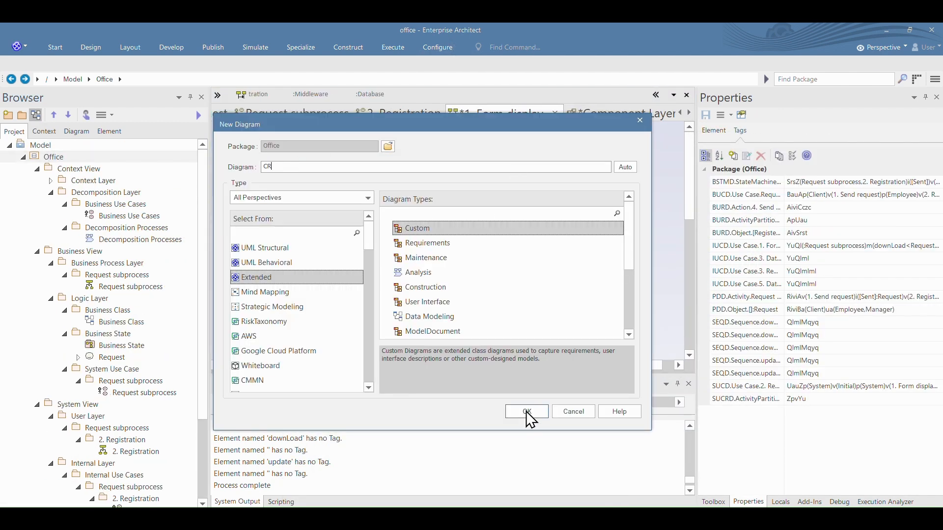
click(528, 414)
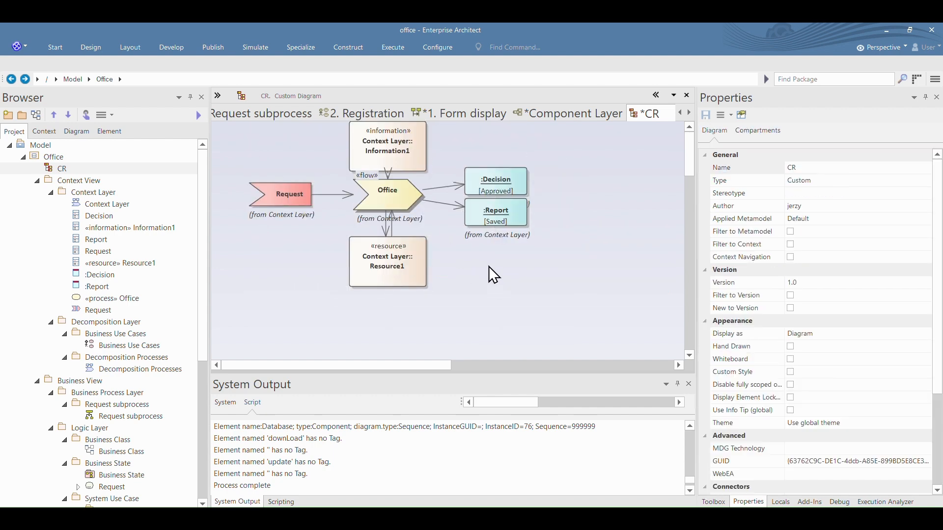
double_click(490, 269)
key(Escape)
Step: Add the Request subprocess activity elements to the CR diagram and place the Employee actor with its use cases below the Manager lane
click(51, 192)
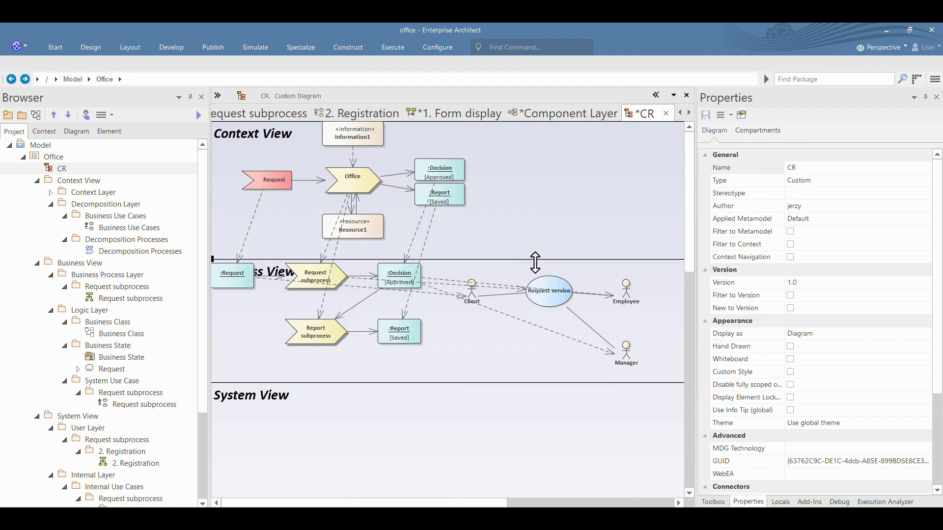
double_click(124, 298)
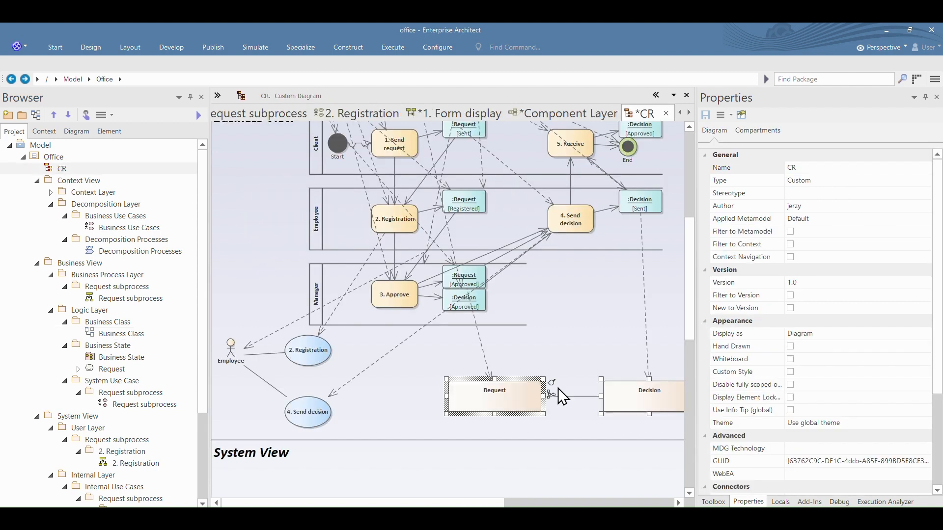
click(647, 403)
drag(642, 396, 479, 388)
drag(533, 388, 473, 388)
scroll(113, 322, down, 1)
Step: Place the Request and Decision business classes below the Manager lane and extend the Business View lane downward
drag(114, 322, 576, 379)
drag(696, 373, 837, 374)
drag(609, 369, 752, 370)
drag(639, 393, 639, 461)
Step: Copy all elements of the Request state machine diagram into the CR diagram
click(78, 322)
double_click(118, 334)
click(277, 481)
key(ctrl+a)
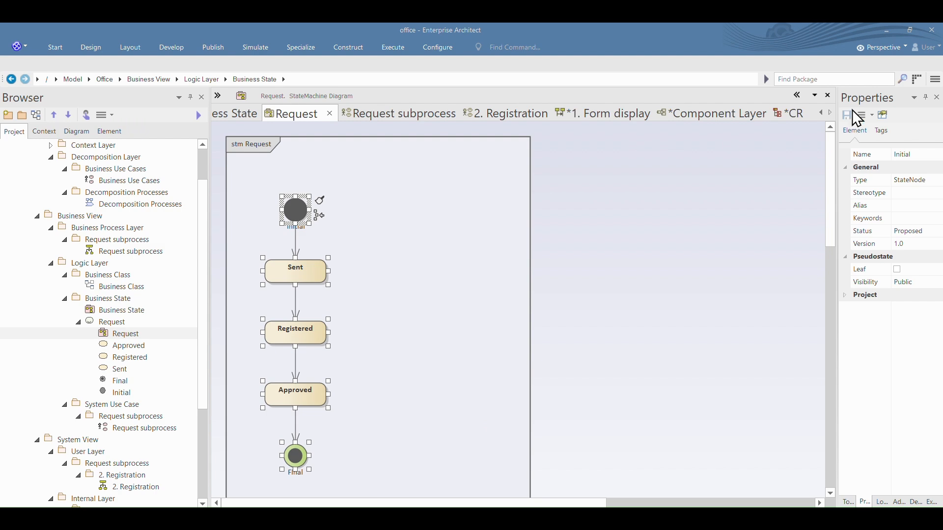
click(788, 114)
key(ctrl+v)
Step: Arrange the Initial, Sent, Registered, Approved and Final states in a row inside the Request state machine, below the business classes
drag(626, 396, 555, 378)
drag(625, 444, 601, 383)
drag(639, 487, 683, 371)
scroll(684, 372, down, 3)
drag(631, 425, 787, 288)
click(742, 295)
drag(623, 475, 769, 260)
click(743, 313)
drag(656, 345, 656, 284)
drag(700, 249, 686, 261)
drag(659, 250, 523, 268)
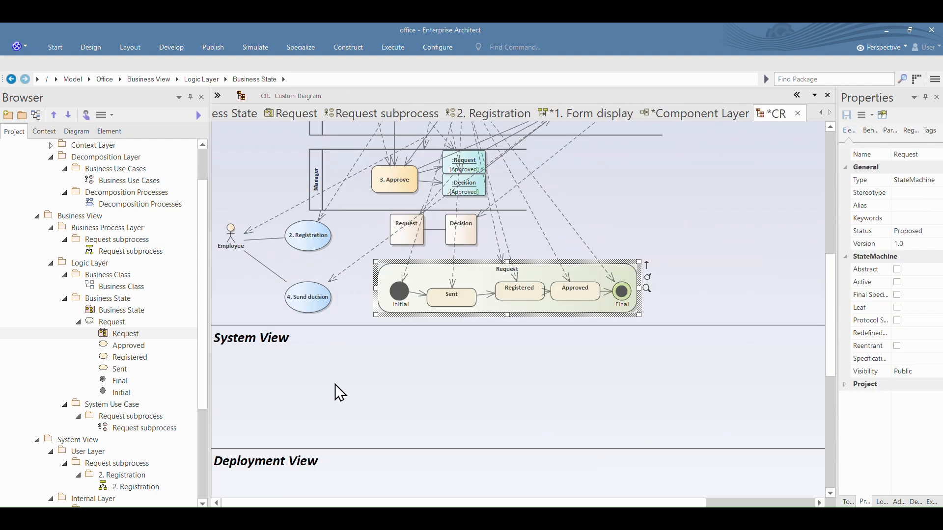
Step: Copy all elements of the User Layer's 2. Registration activity diagram into the CR diagram
scroll(144, 378, down, 3)
double_click(144, 379)
click(703, 266)
key(ctrl+a)
key(ctrl+c)
click(642, 113)
key(ctrl+v)
Step: Place the pasted 2. Registration activity inside CR's System View lane and resize the lane to fit it
scroll(339, 368, down, 3)
drag(338, 271, 339, 473)
drag(643, 190, 495, 154)
key(ctrl+z)
drag(779, 166, 313, 483)
drag(663, 193, 570, 149)
click(353, 147)
drag(352, 448, 352, 410)
Step: Copy all use cases of the Internal Layer's 2. Registration diagram into the CR diagram
scroll(353, 477, down, 3)
Step: Copy the Registration, Middleware and Database lifelines from the 1. Form display sequence diagram into the CR diagram
scroll(143, 431, down, 3)
double_click(143, 404)
key(ctrl+a)
key(ctrl+c)
click(707, 113)
key(ctrl+v)
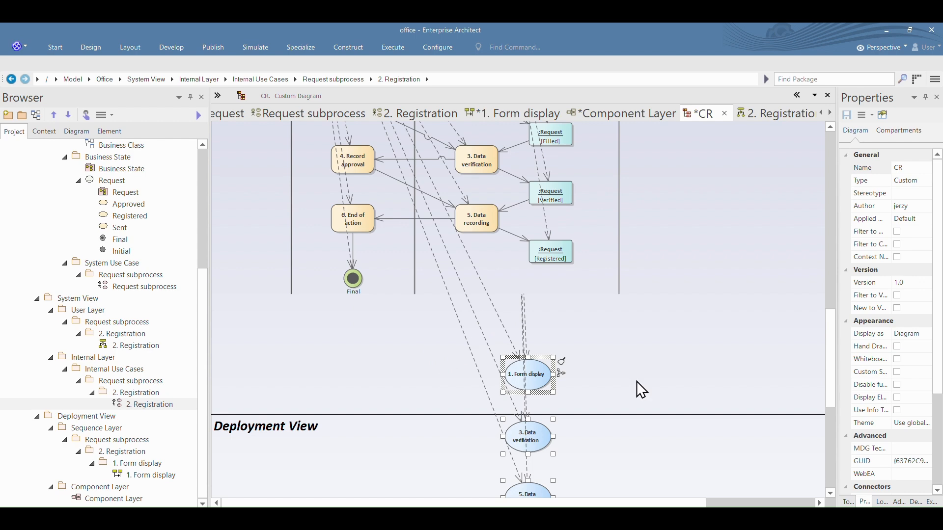
Step: Line up the 1. Form display, 3. Data verification and 5. Data recording use cases below the activity and tighten the System View lane
drag(536, 385, 261, 353)
drag(526, 436, 319, 343)
drag(528, 492, 394, 339)
drag(396, 415, 395, 375)
scroll(396, 376, down, 3)
double_click(146, 476)
click(251, 151)
ctrl+click(310, 151)
ctrl+click(375, 159)
key(ctrl+c)
click(715, 114)
right_click(554, 315)
click(736, 385)
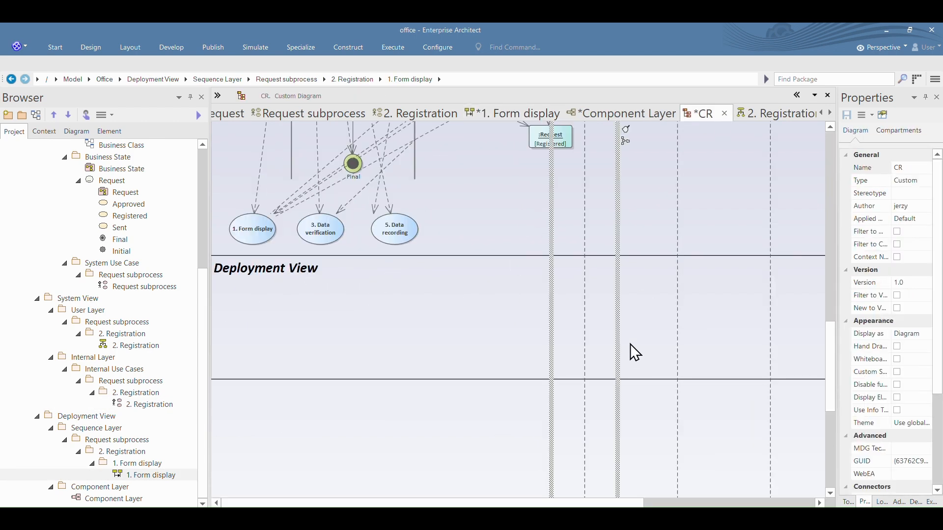
Step: Reposition the pasted Registration lifeline in the CR diagram
click(635, 347)
scroll(609, 368, up, 1)
click(584, 383)
scroll(584, 343, down, 8)
drag(585, 224, 587, 341)
scroll(458, 316, up, 10)
scroll(540, 329, down, 10)
scroll(588, 339, up, 9)
Step: Align the three pasted lifelines with each other and extend the Deployment View lane downward
click(677, 212)
ctrl+click(770, 213)
ctrl+click(587, 216)
click(130, 48)
click(376, 72)
scroll(376, 275, up, 4)
drag(376, 258, 376, 342)
Step: Copy the Component Layer elements into CR's Deployment View and arrange Request subprocess, Middleware and Database diagonally
click(627, 113)
click(714, 113)
drag(343, 281, 268, 232)
drag(338, 331, 369, 239)
drag(344, 411, 454, 307)
Step: Review the whole CR diagram and close it, saving the changes
scroll(491, 343, up, 3)
scroll(459, 303, down, 3)
scroll(516, 378, up, 4)
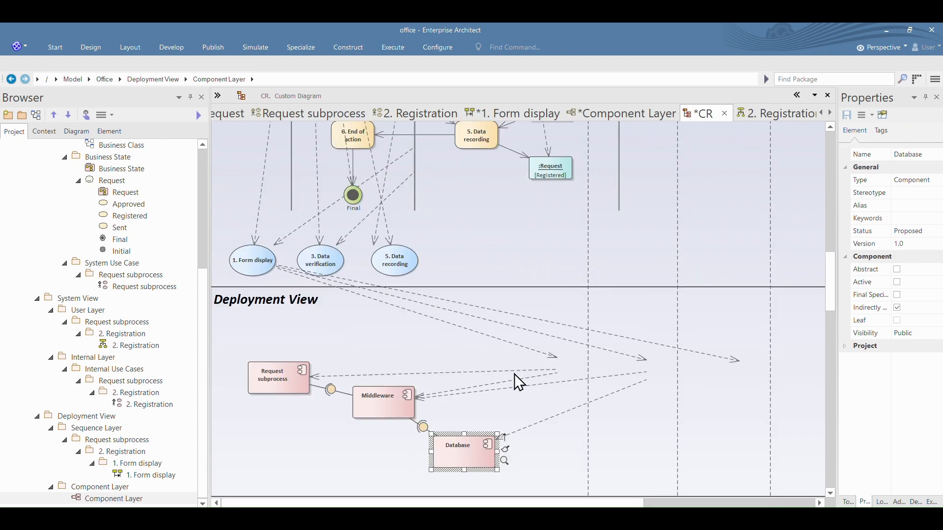
scroll(479, 361, down, 3)
scroll(476, 353, up, 5)
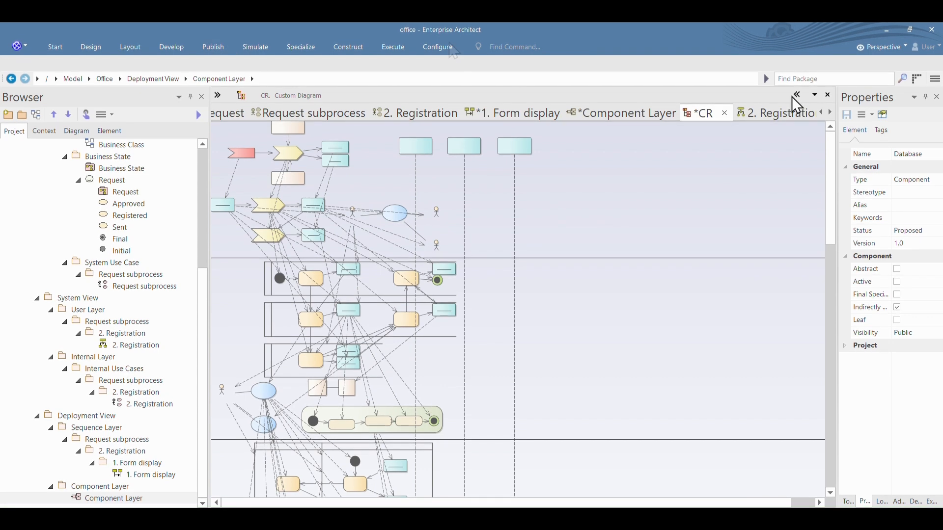
click(725, 113)
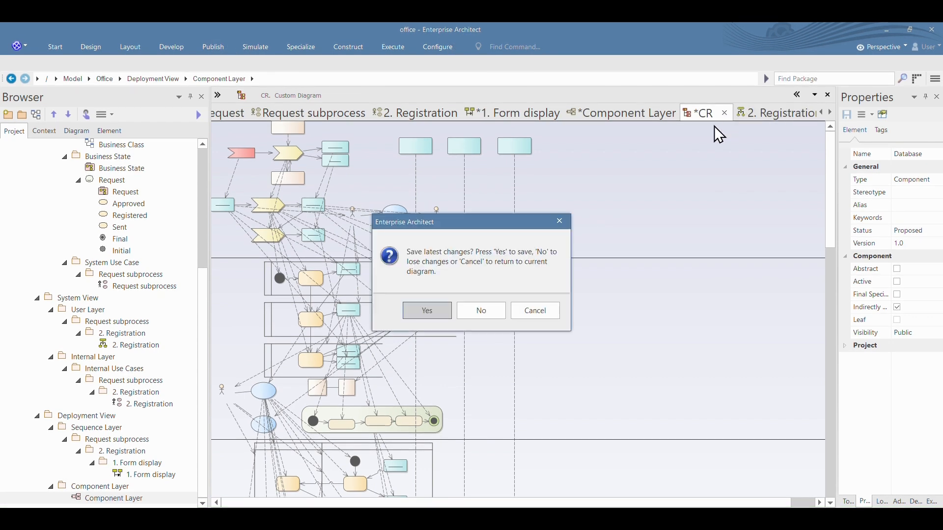
click(420, 312)
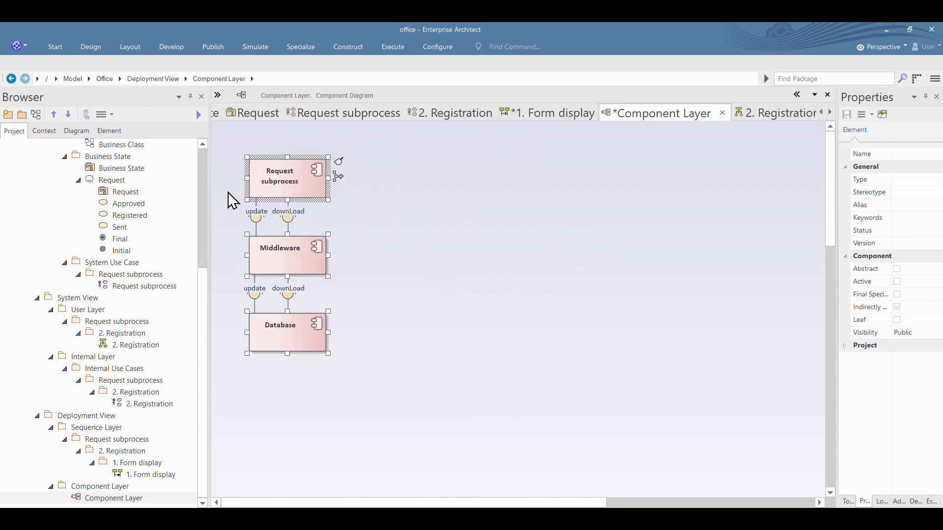
Step: Open the Context Layer diagram and examine the consistency rules of the Context View package
scroll(108, 245, up, 5)
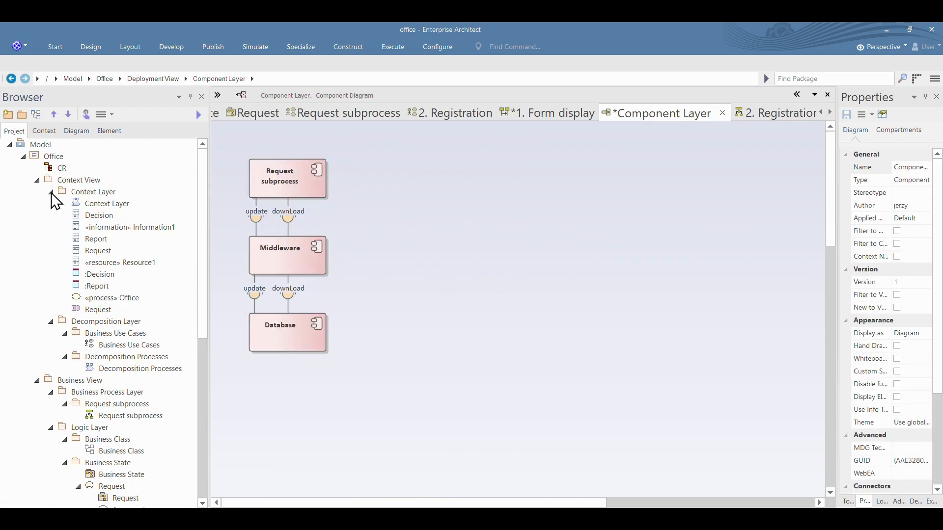
double_click(82, 204)
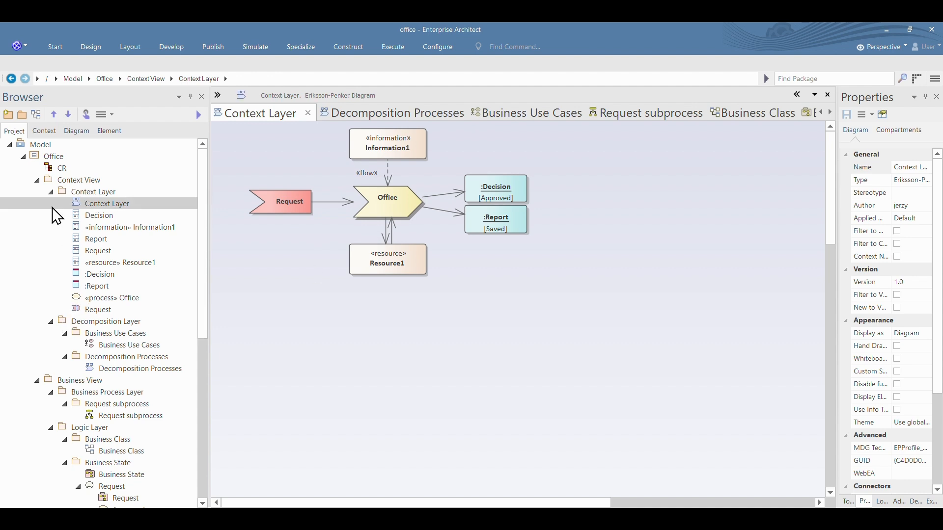
click(80, 192)
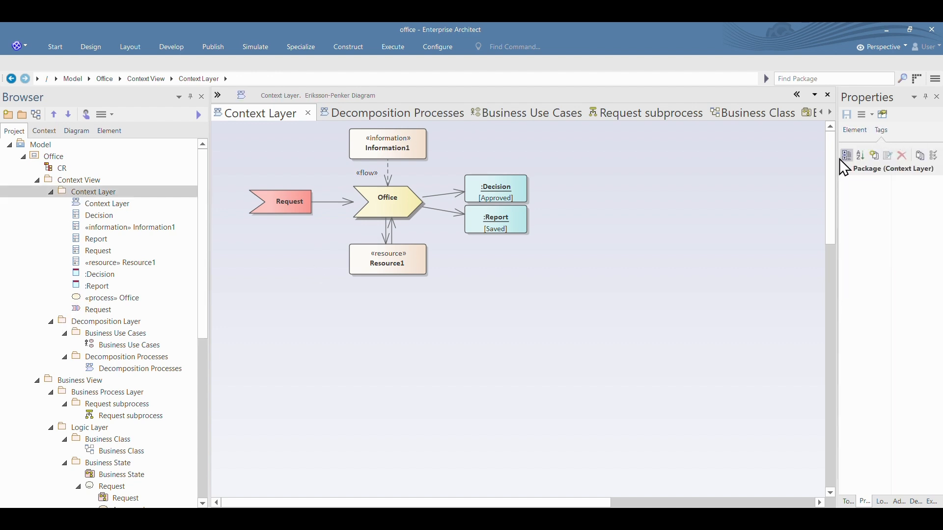
drag(838, 169, 770, 179)
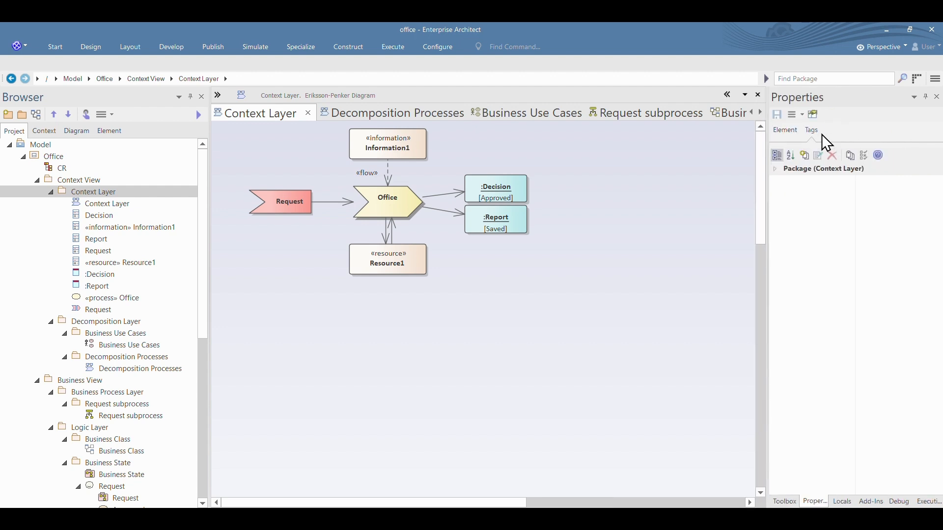
click(810, 131)
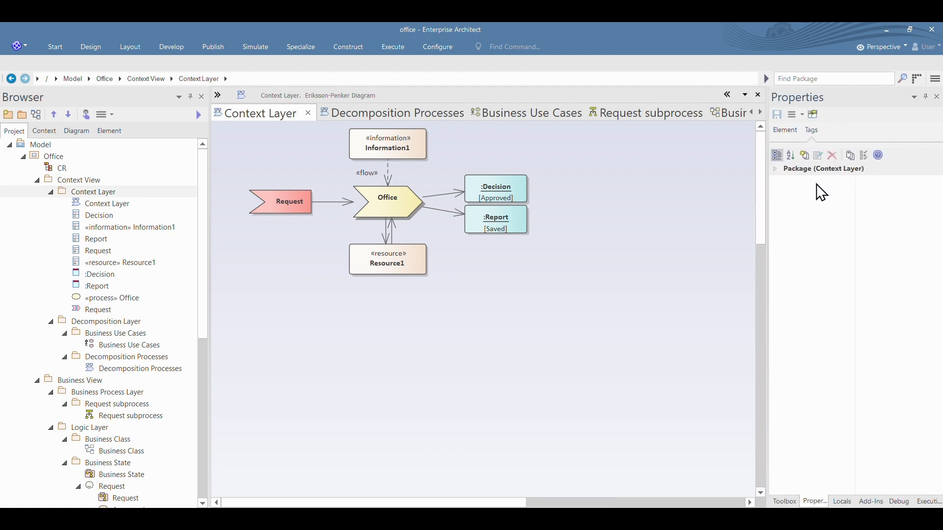
click(95, 180)
click(867, 183)
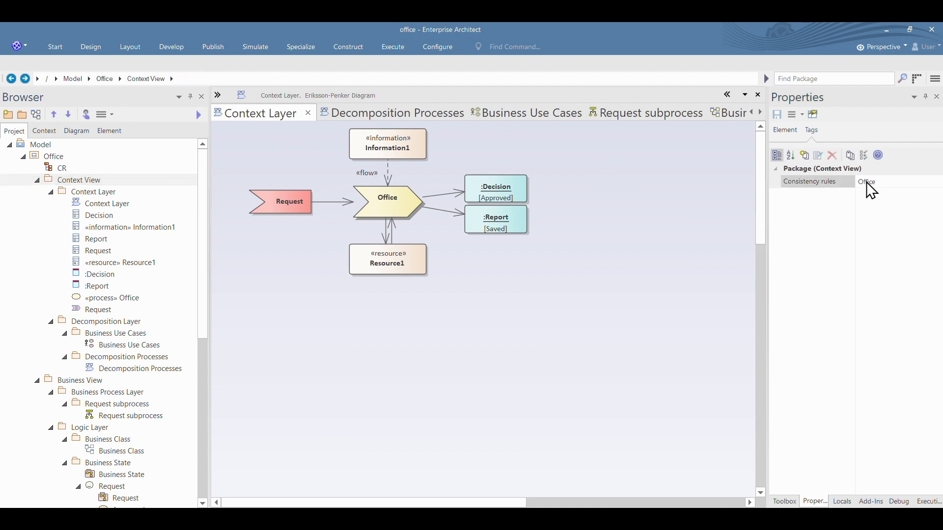
Step: View the Business Process Layer's Request subprocess activity diagram and the Decomposition Processes diagram
click(50, 192)
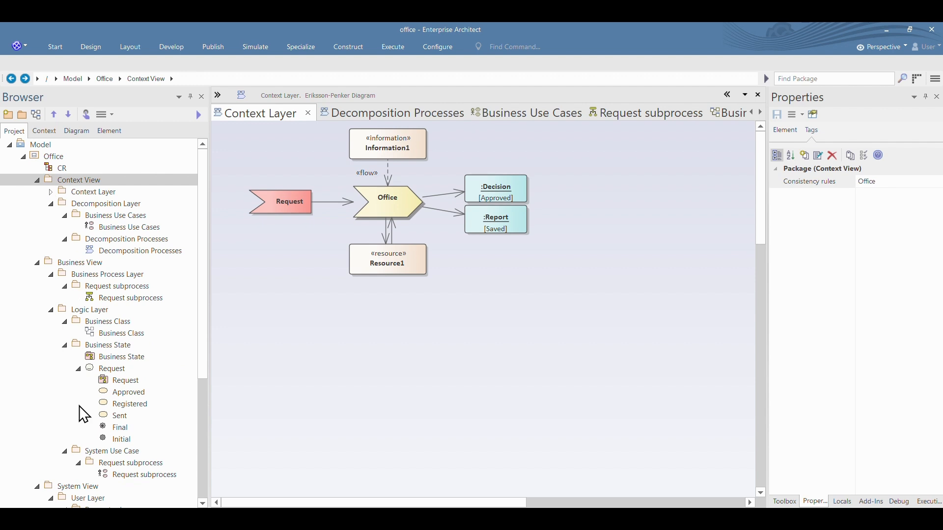
double_click(113, 298)
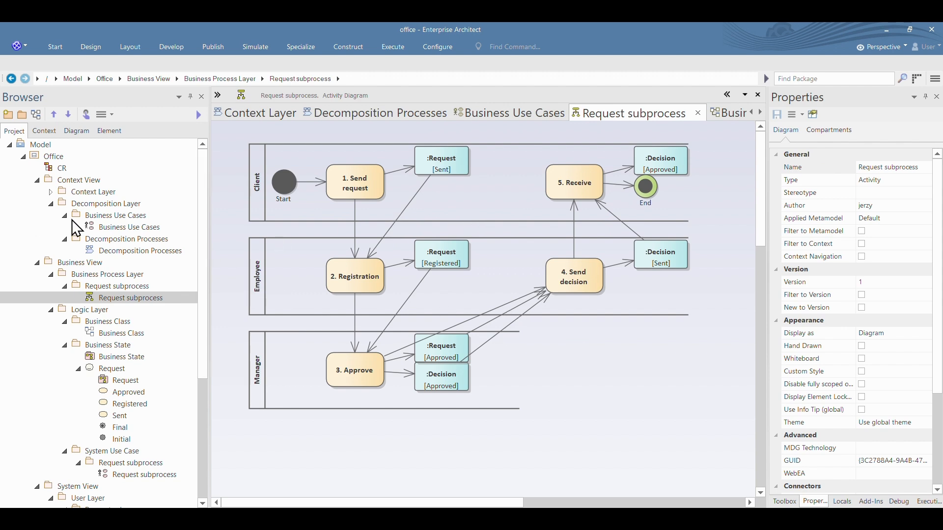
double_click(116, 255)
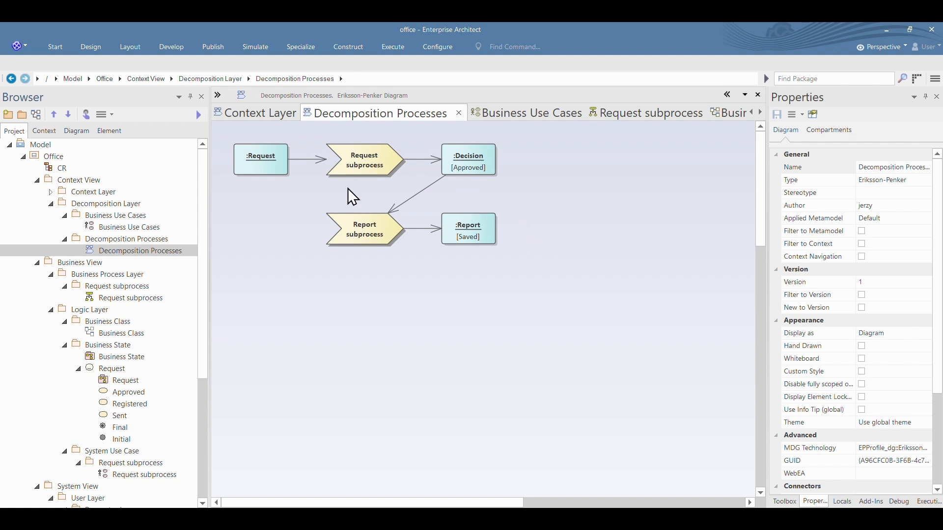
Step: Set the consistency rules of the Request subprocess process to RiviAv({OfficeBusinessProcess})i
click(364, 160)
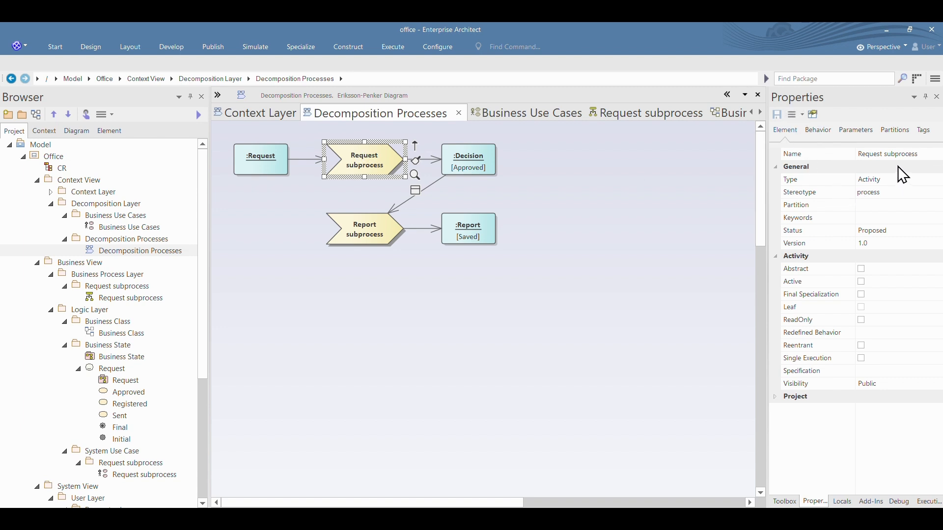
click(927, 134)
click(877, 182)
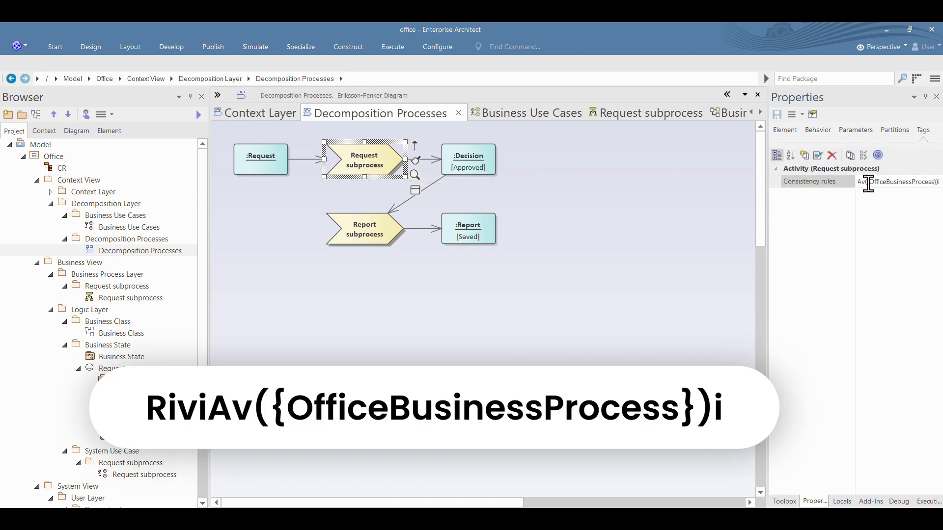
click(819, 181)
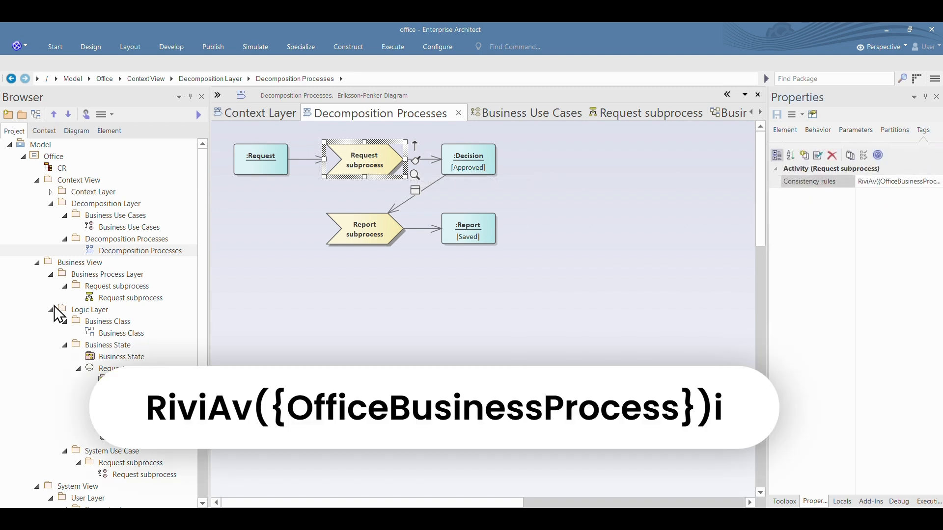
Step: Rename the Business Process Layer's Request subprocess package to Request subprocess-old and move it directly under Office
click(104, 286)
right_click(104, 286)
mouse_move(226, 324)
click(322, 324)
click(533, 137)
text(edit)
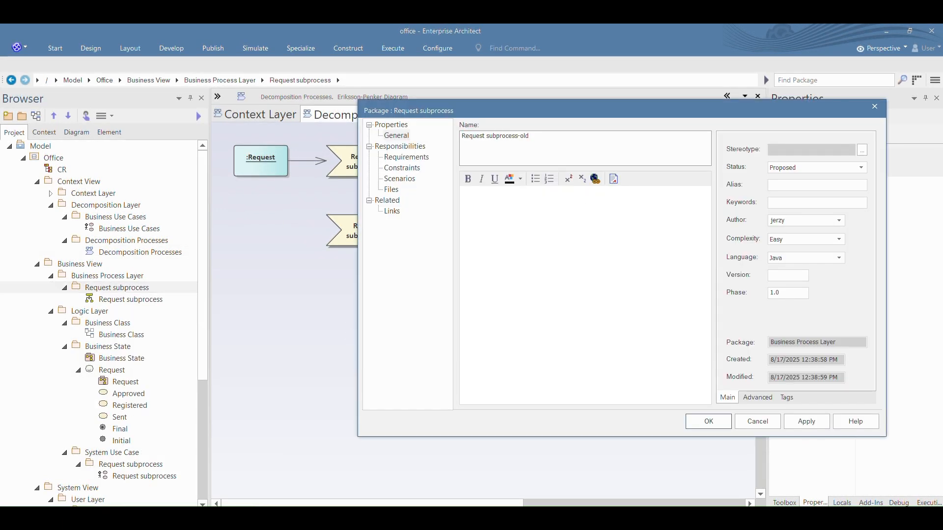
click(708, 421)
drag(102, 288, 54, 157)
Step: Run the eCMDA script on the Decomposition Processes package
click(116, 252)
right_click(116, 252)
mouse_move(275, 258)
mouse_move(329, 258)
click(400, 259)
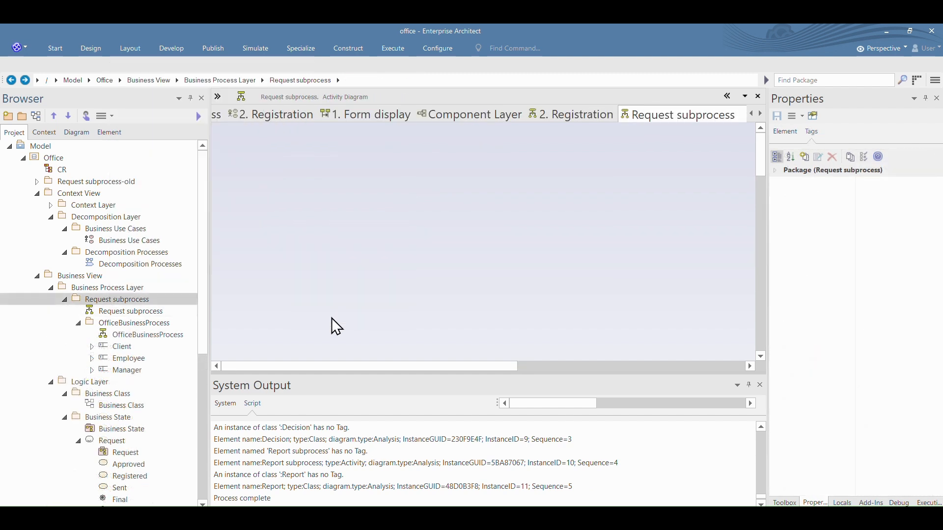
Step: Move the OfficeBusinessProcess package's generated diagram and partitions into the Request subprocess package and delete the original Request subprocess diagram
click(116, 323)
double_click(114, 312)
right_click(126, 324)
click(165, 425)
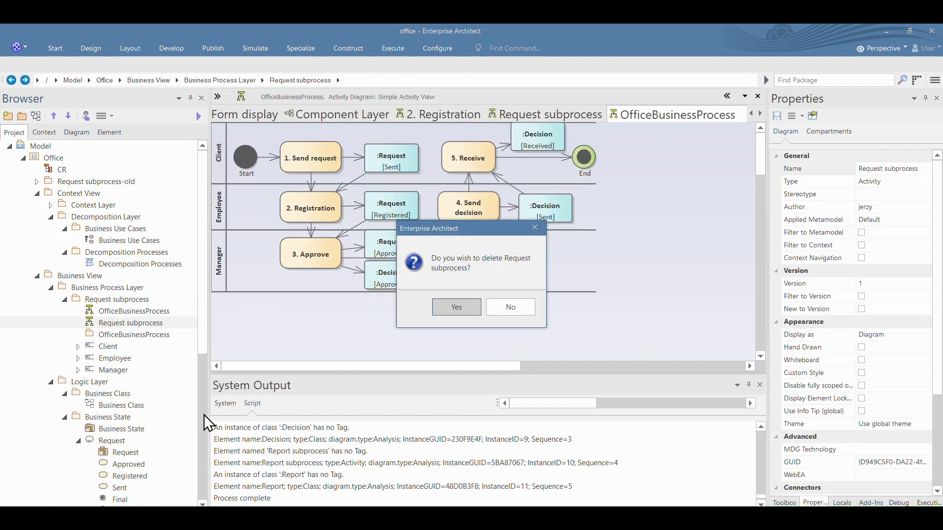
click(455, 312)
Step: Rename the OfficeBusinessProcess activity diagram as Request subprocess
double_click(124, 313)
double_click(665, 174)
text(Reques)
key(Return)
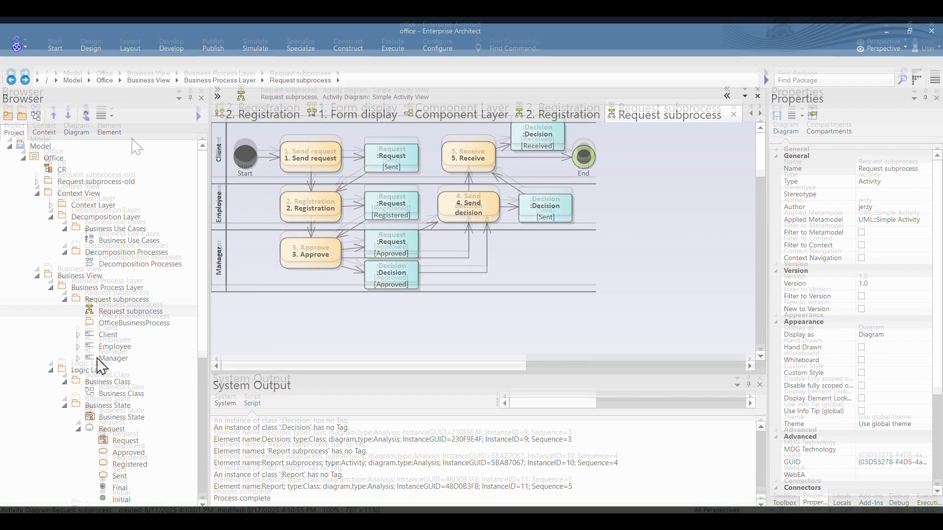
Step: Float the Decomposition Processes diagram over the Request subprocess activity diagram, compare their Request and Decision objects, and dock it back
click(751, 107)
click(751, 107)
click(751, 107)
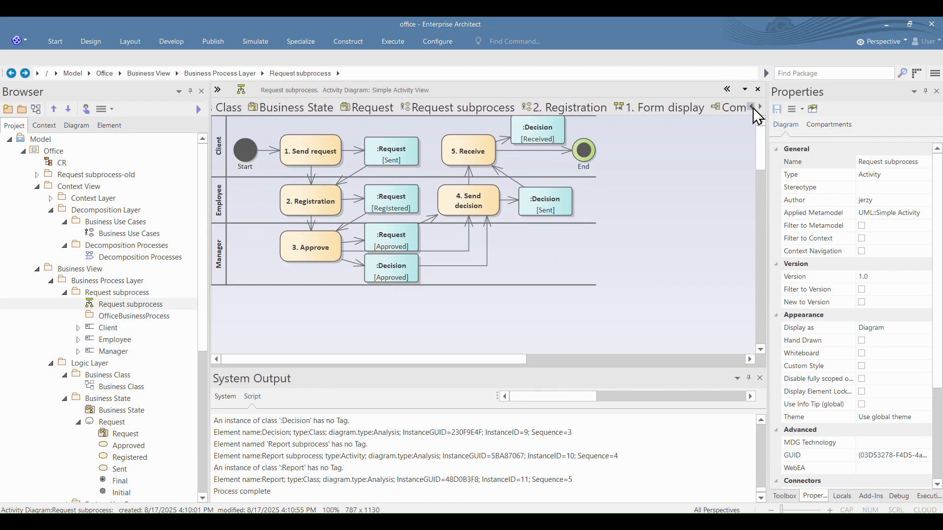
click(759, 106)
click(752, 106)
click(752, 106)
click(752, 105)
click(752, 106)
click(753, 107)
click(753, 107)
click(753, 107)
click(320, 107)
mouse_move(327, 132)
mouse_down()
mouse_move(391, 296)
mouse_move(358, 311)
mouse_move(283, 307)
mouse_up()
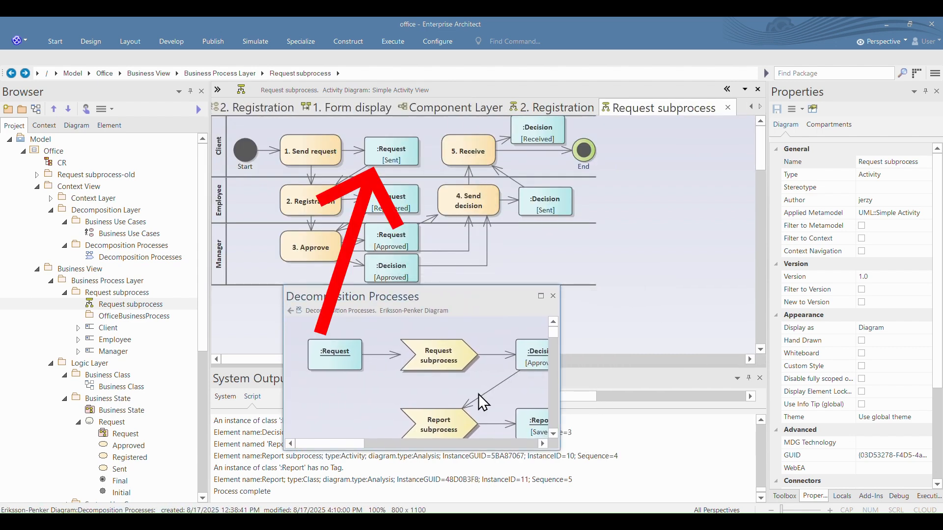
drag(560, 358, 707, 354)
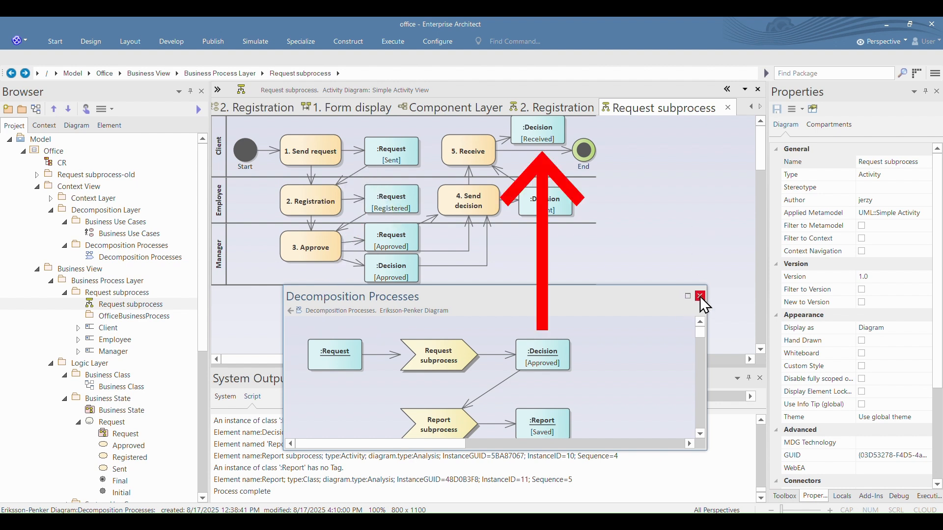
mouse_move(633, 301)
mouse_down()
mouse_move(474, 116)
mouse_move(487, 222)
mouse_up()
Step: Float the Business Use Cases diagram over the Request subprocess activity diagram to compare its actors with the partitions
click(751, 107)
click(753, 106)
drag(295, 114, 425, 291)
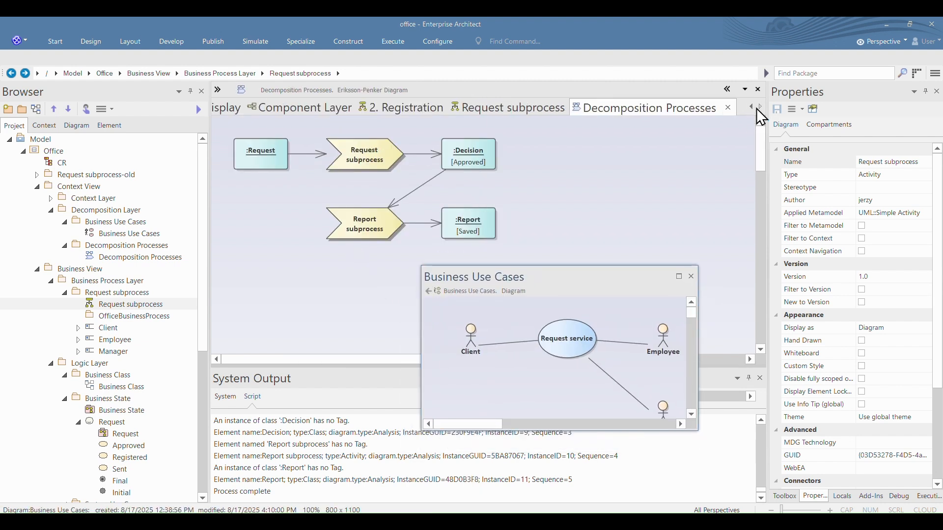
click(501, 107)
drag(579, 284, 442, 314)
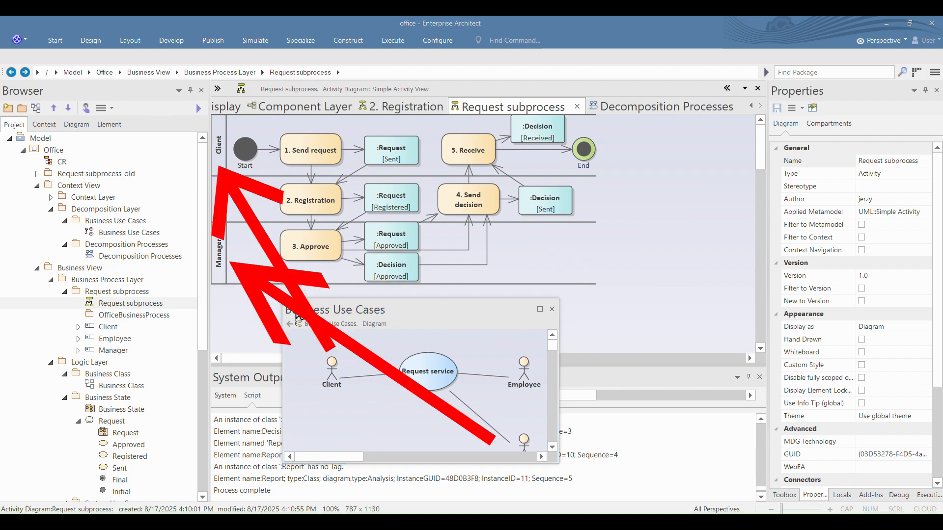
click(554, 310)
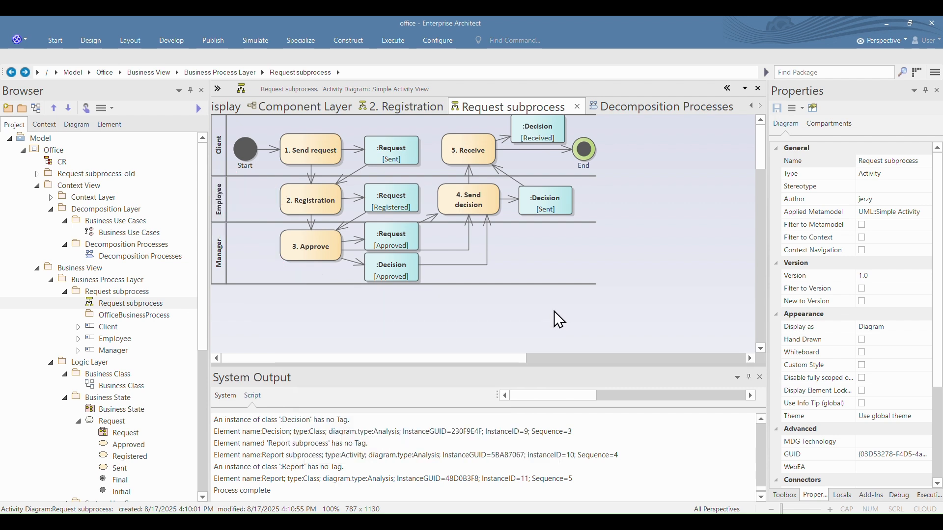
Step: Inspect the consistency rules of the Client, Employee and Manager partitions in the Request subprocess activity diagram
click(220, 138)
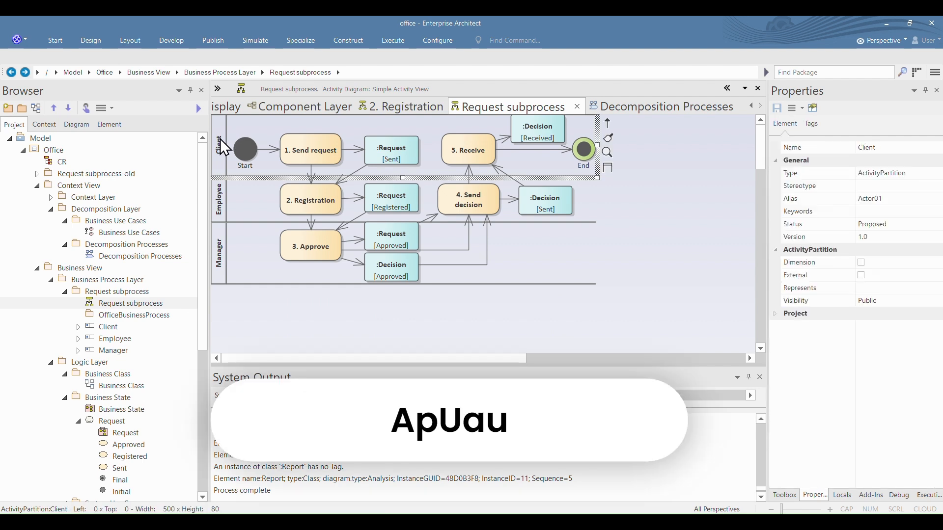
click(811, 124)
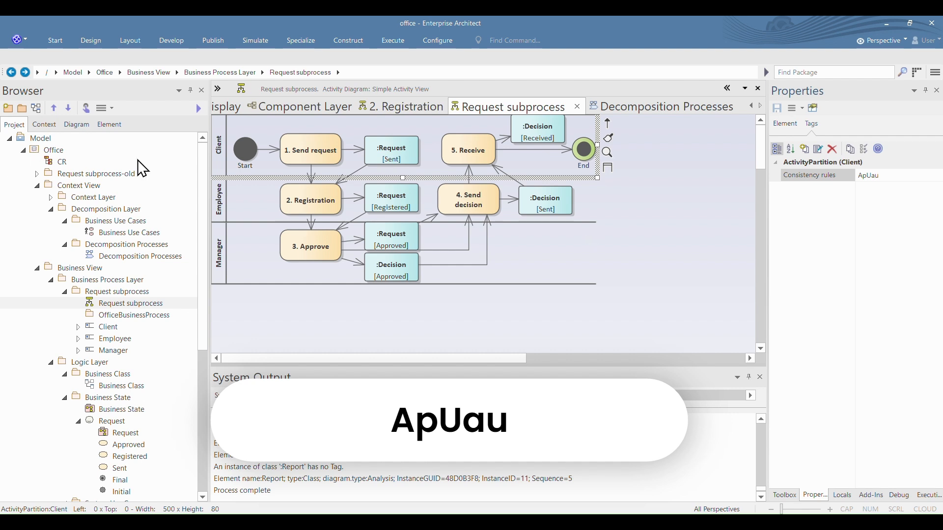
click(236, 200)
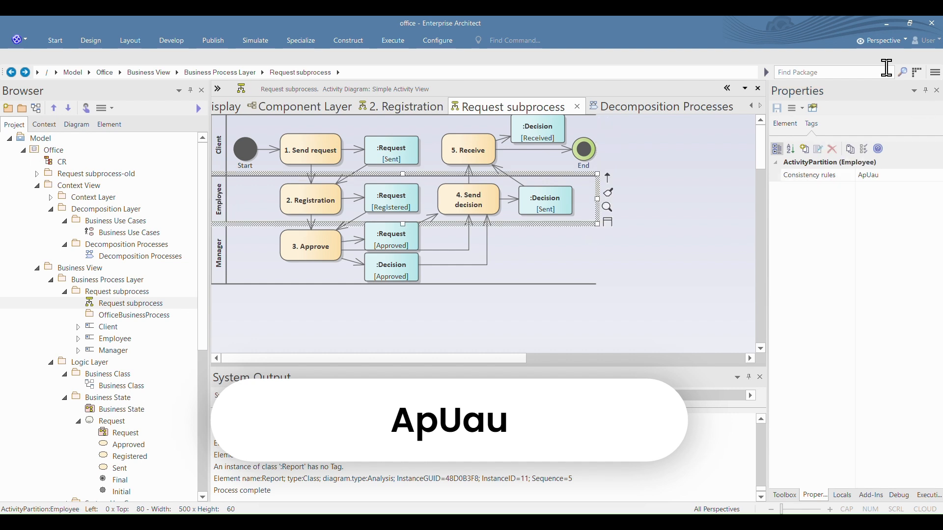
click(867, 176)
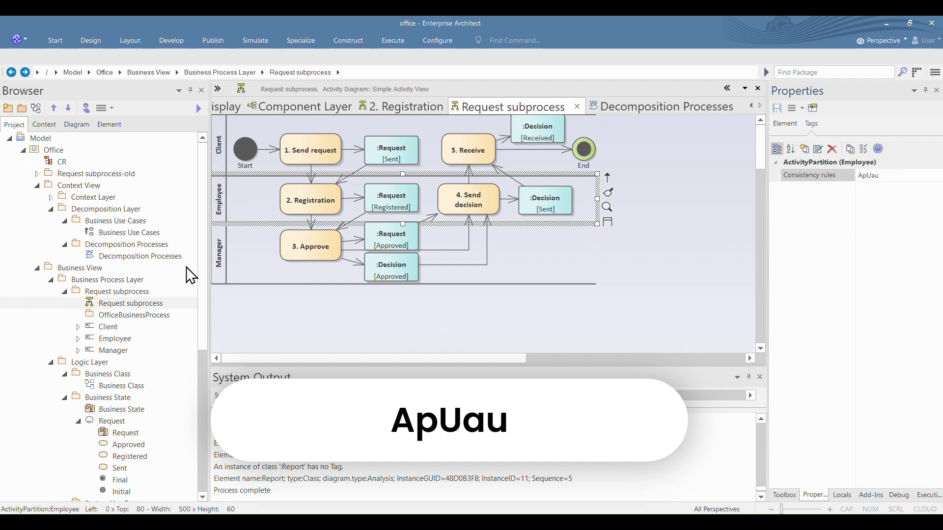
click(225, 260)
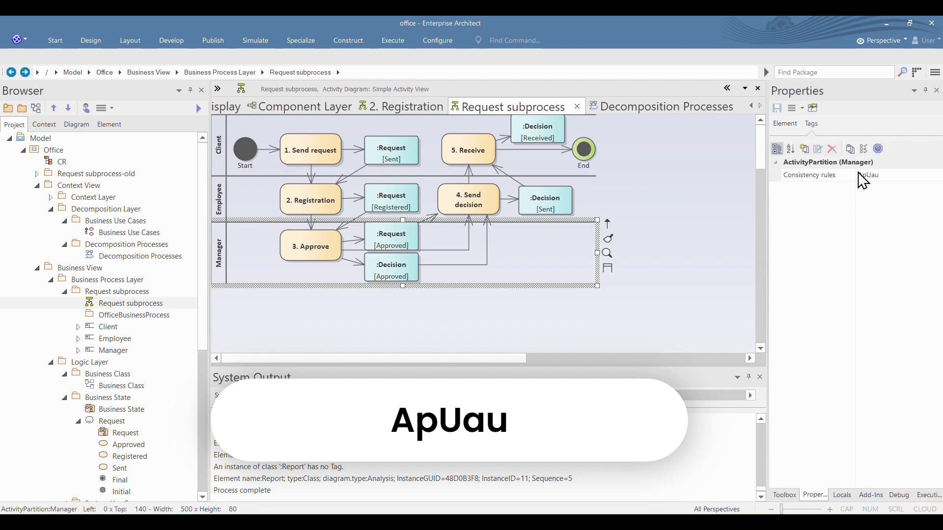
click(874, 175)
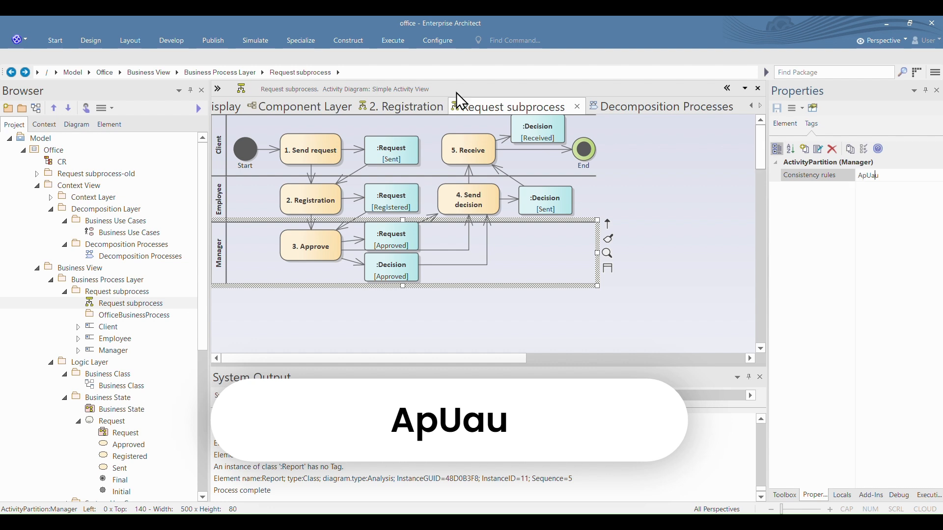
Step: Inspect the consistency rules of the 4. Send decision action
click(484, 206)
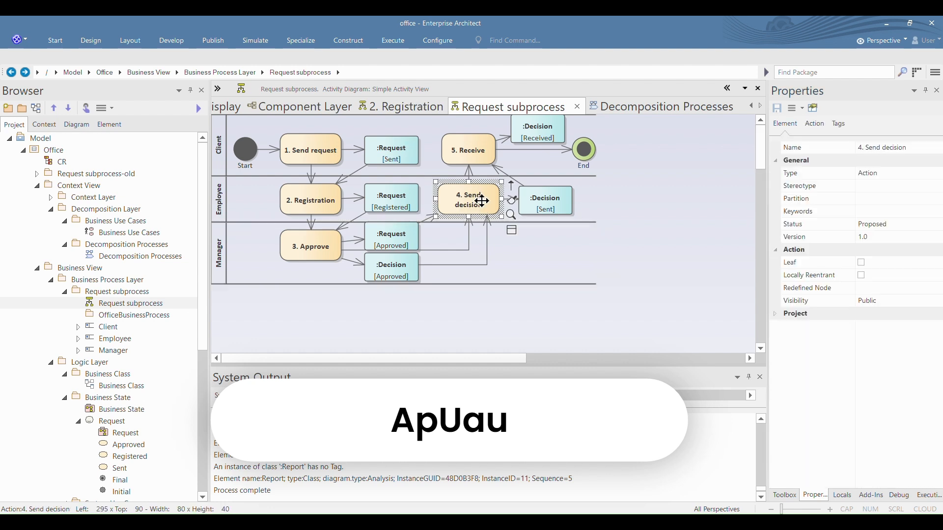
click(839, 123)
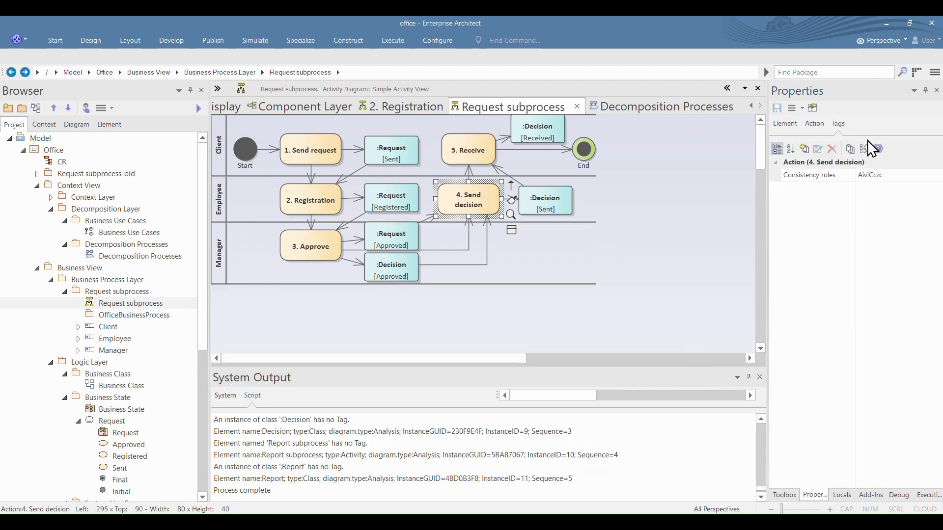
click(865, 176)
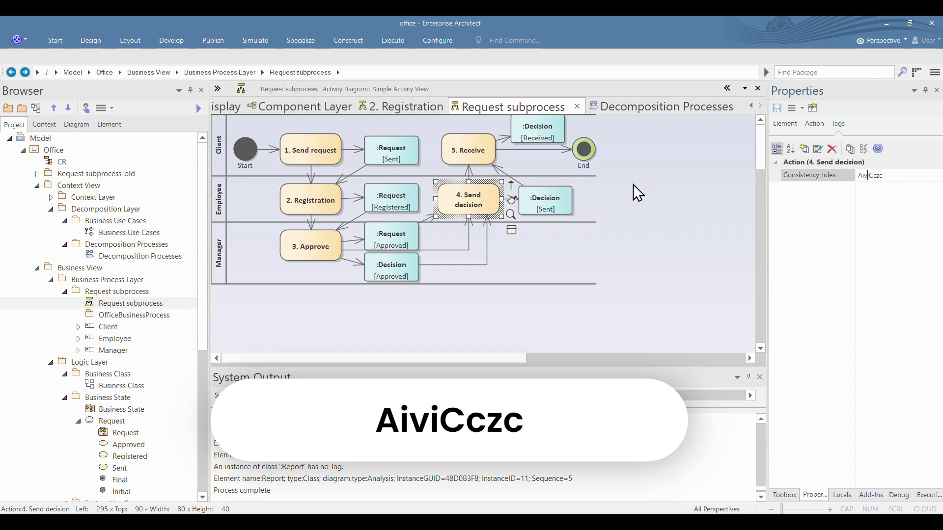
Step: Inspect the tags of the Request [Registered], Decision [Sent] and Decision [Received] object instances
click(377, 191)
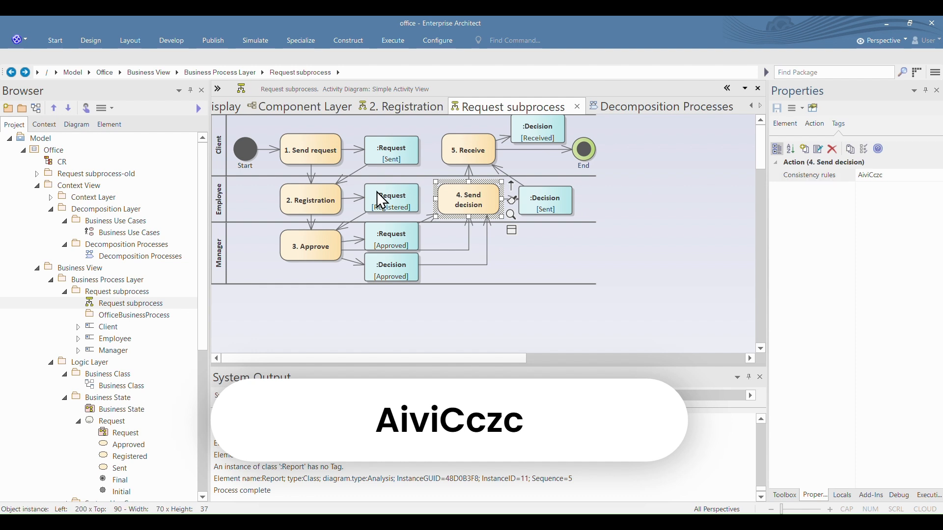
click(854, 125)
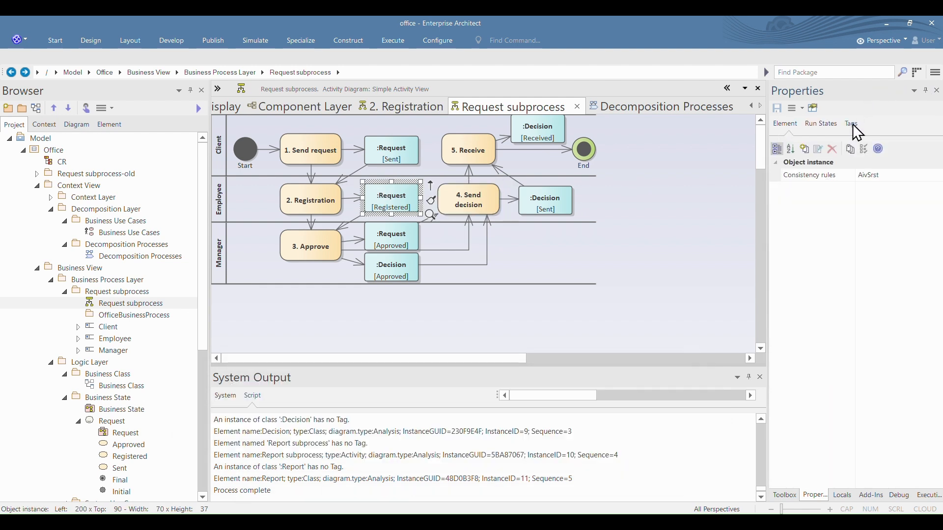
click(868, 176)
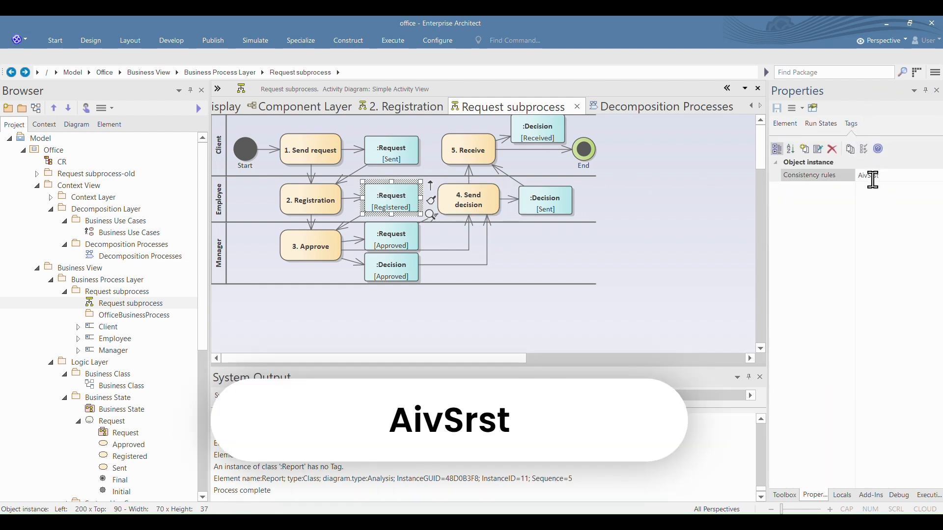
click(556, 204)
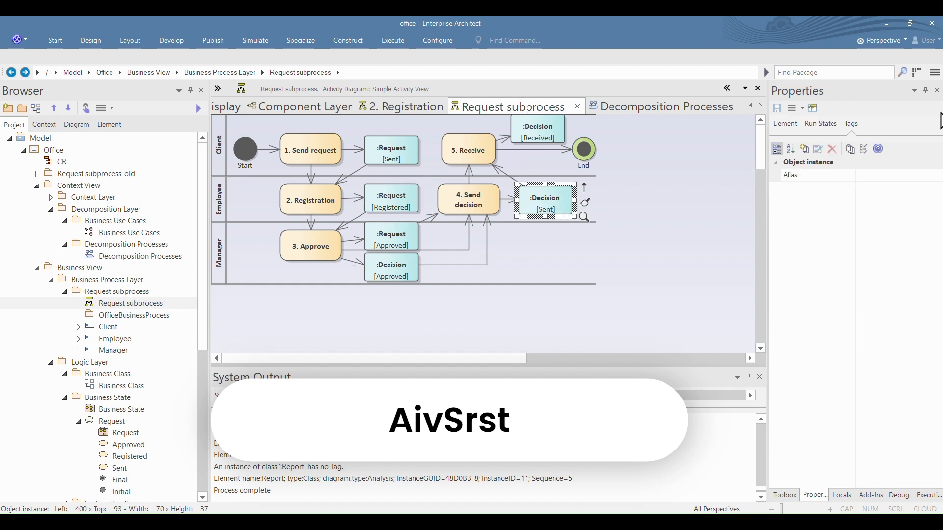
click(542, 127)
click(871, 189)
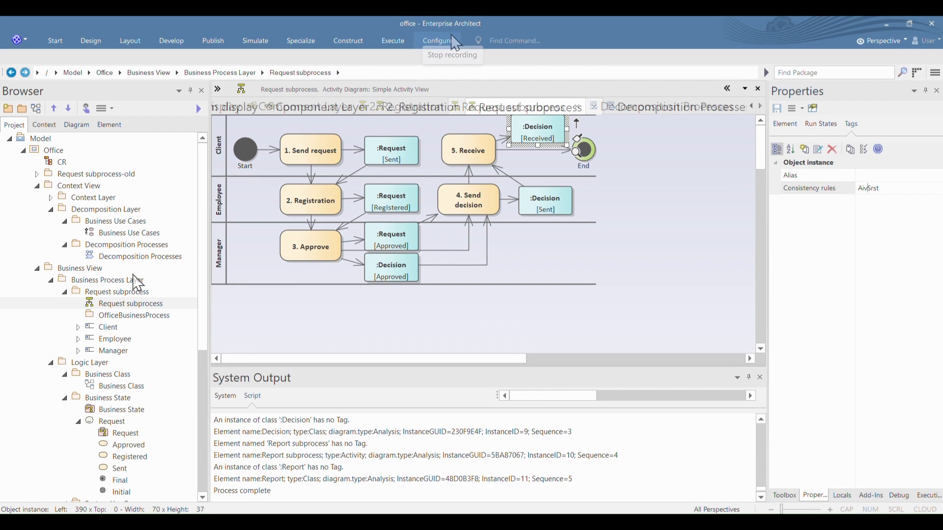
Step: Run the eCMDA script on the Business Process Layer's Request subprocess package
click(127, 294)
right_click(127, 294)
mouse_move(221, 61)
mouse_move(339, 61)
click(401, 62)
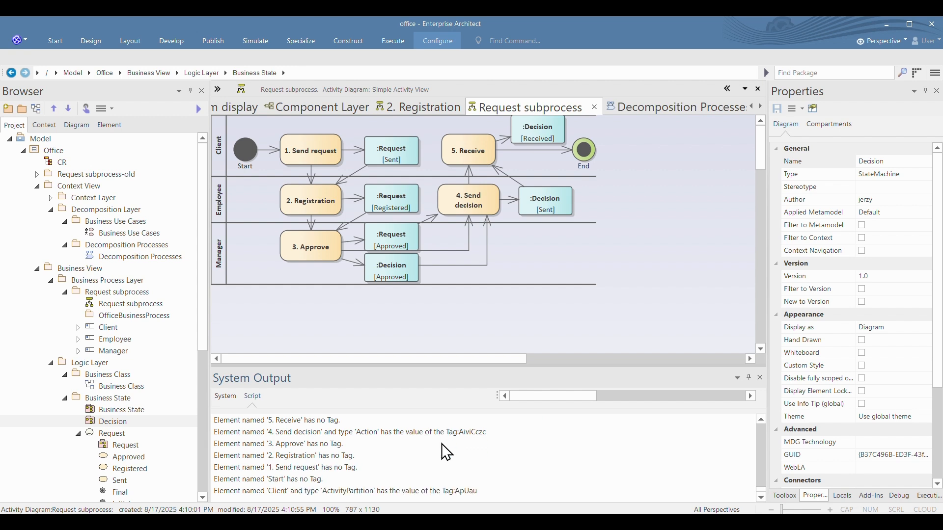
Step: Review the Logic Layer's Business Class, Business State and Decision diagrams, reloading the Business State package to refresh its contents
double_click(105, 386)
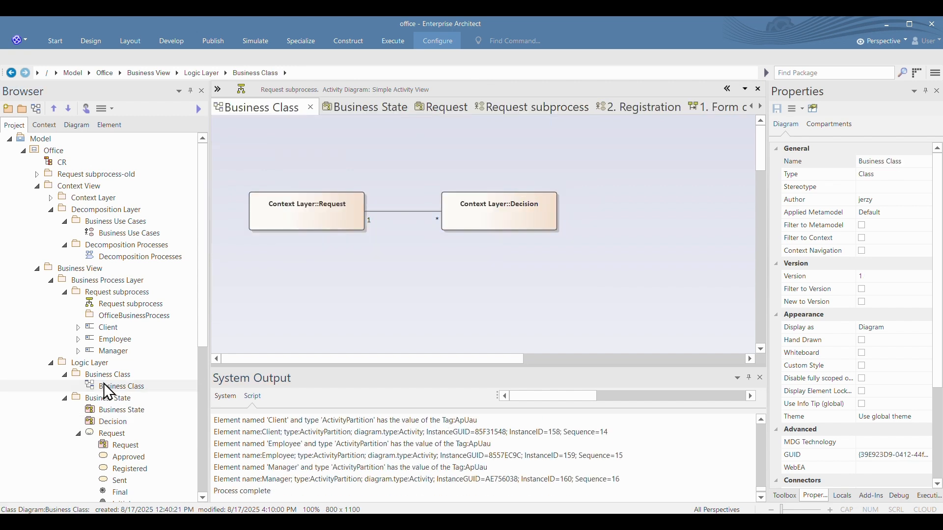
double_click(116, 410)
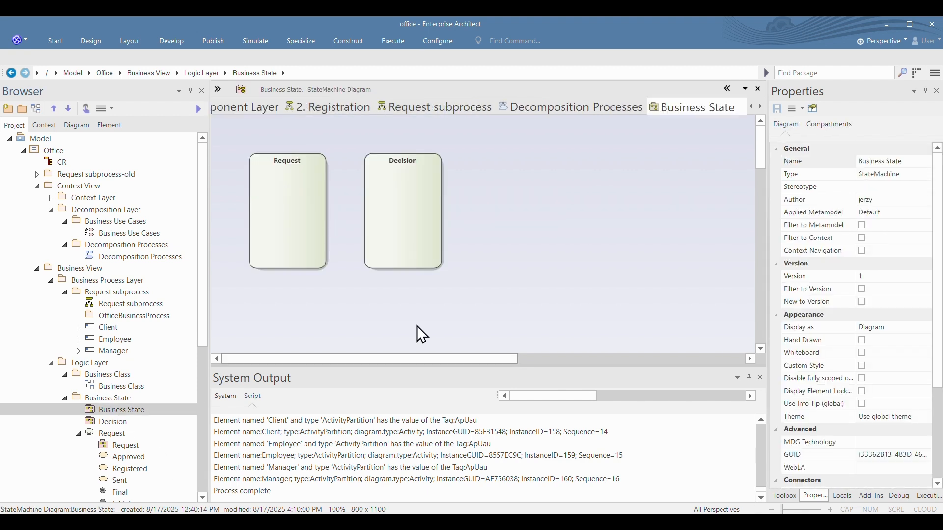
click(111, 421)
right_click(107, 398)
mouse_move(255, 353)
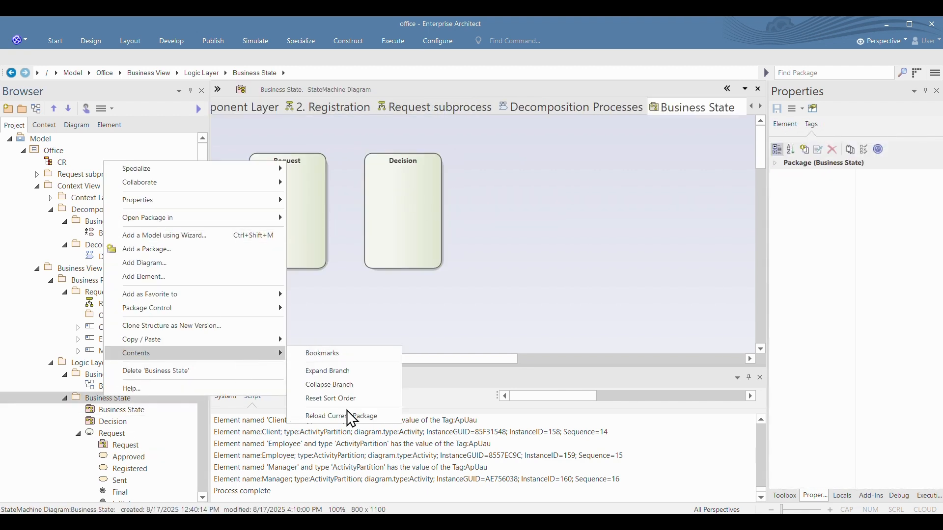
click(343, 372)
double_click(122, 433)
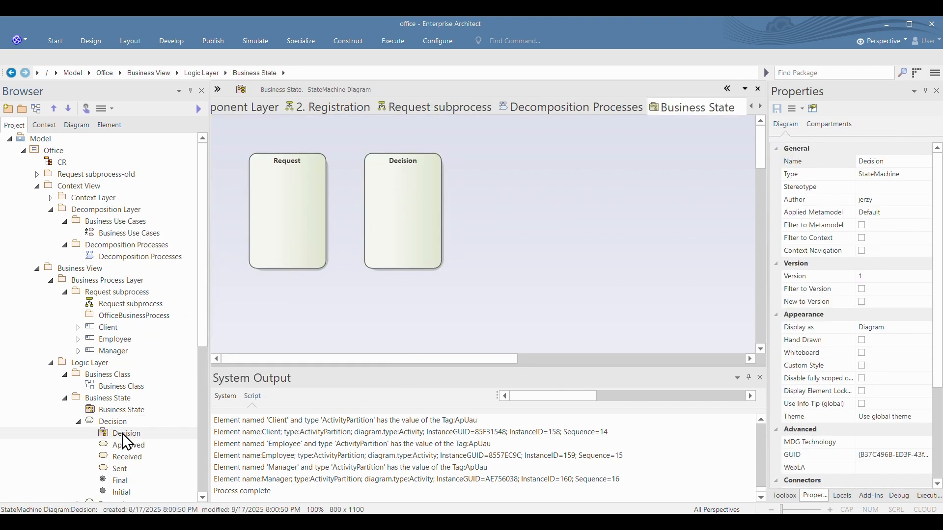
click(78, 421)
Step: View the Request subprocess use case diagram under System Use Case, including all its actors and use cases
click(122, 469)
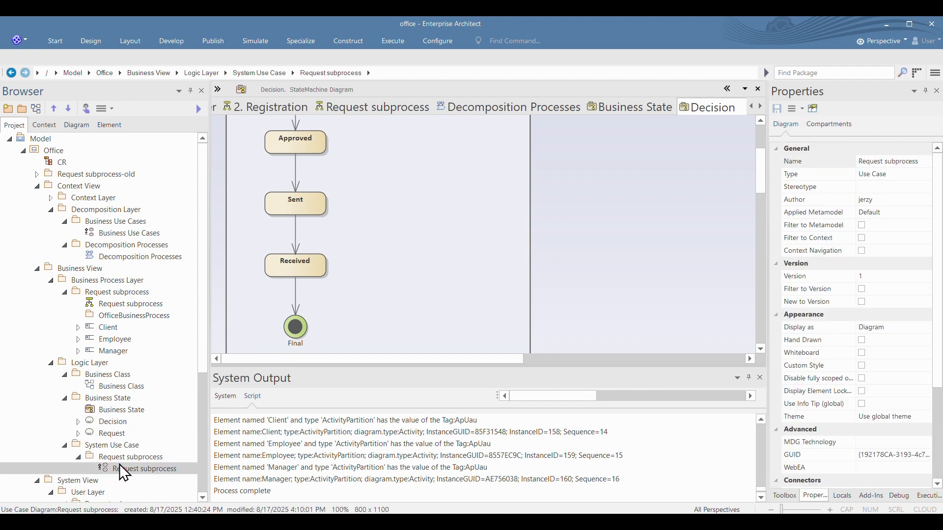
click(626, 207)
double_click(134, 468)
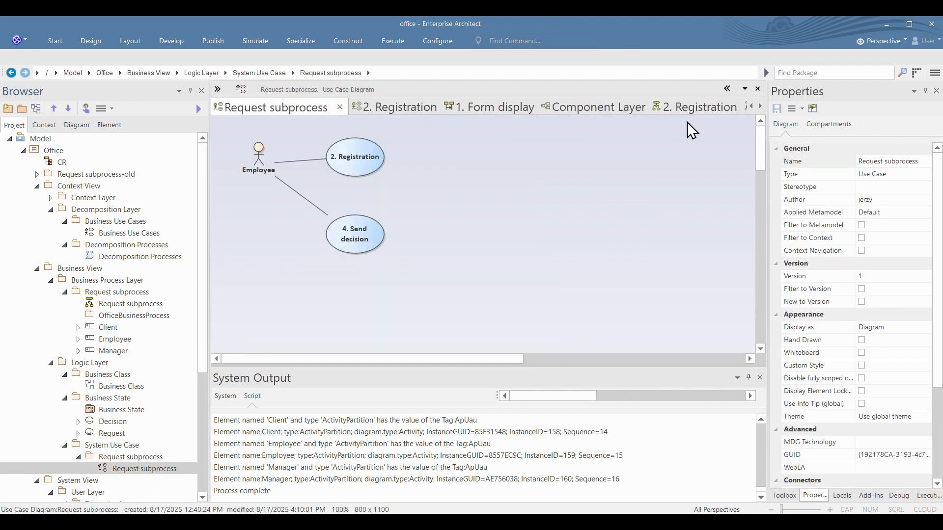
scroll(424, 219, down, 4)
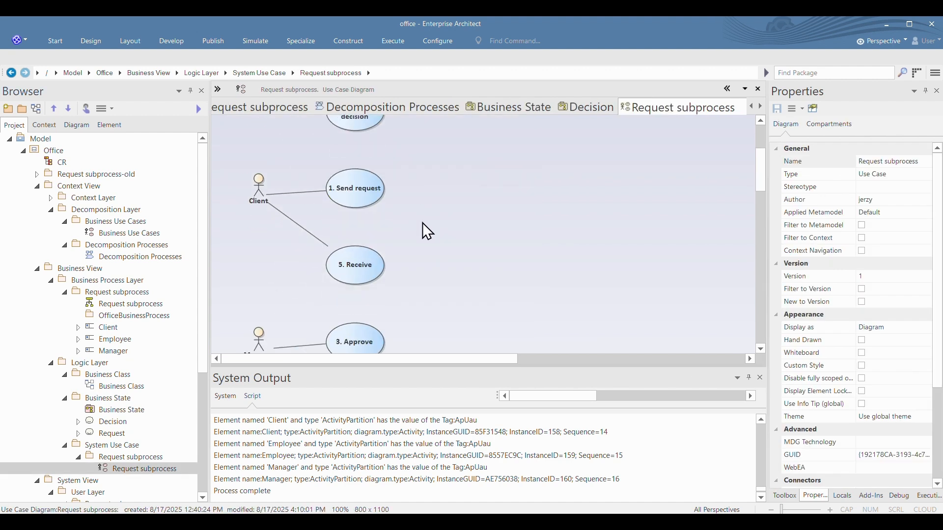
scroll(424, 232, up, 4)
Step: Float and enlarge the Request subprocess use case diagram beside the activity diagram to compare use cases with actions, and dock it back
drag(687, 110, 473, 175)
click(383, 109)
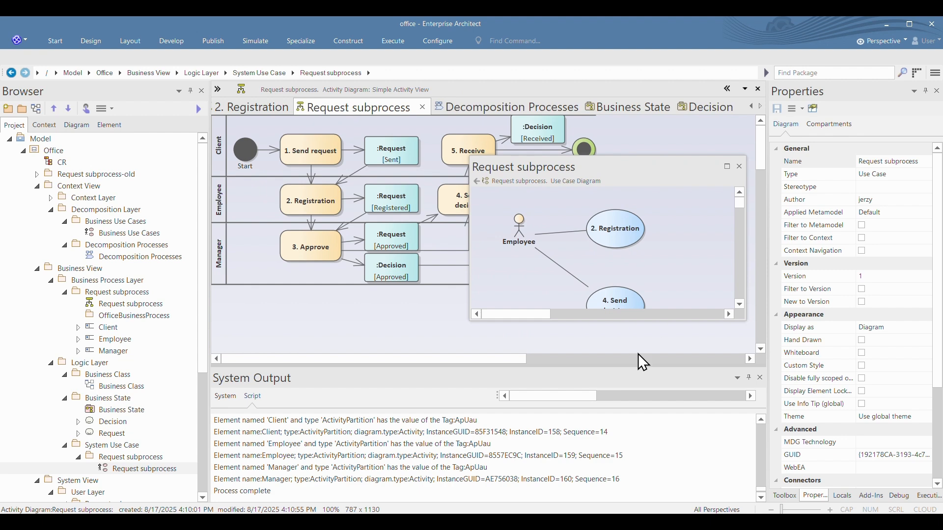
scroll(516, 204, down, 1)
scroll(516, 211, down, 2)
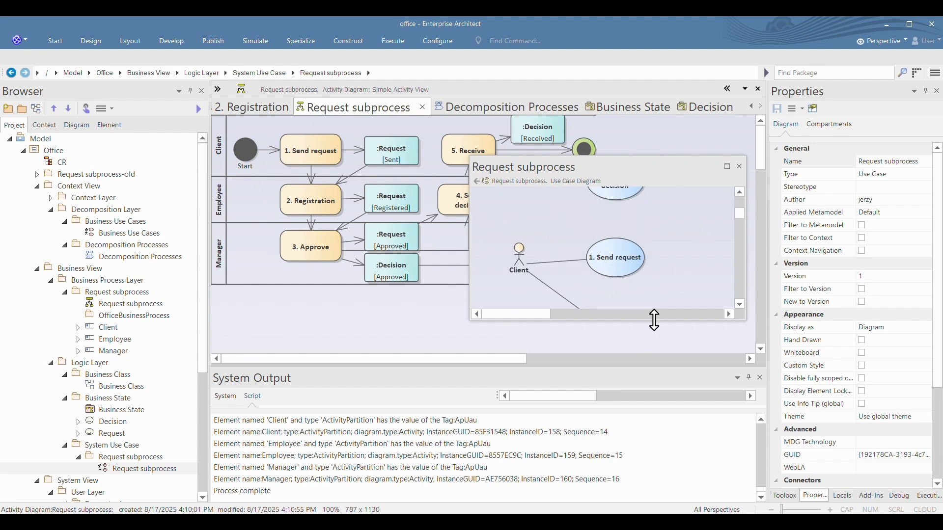
drag(657, 319, 648, 510)
drag(700, 158, 770, 80)
scroll(736, 209, up, 4)
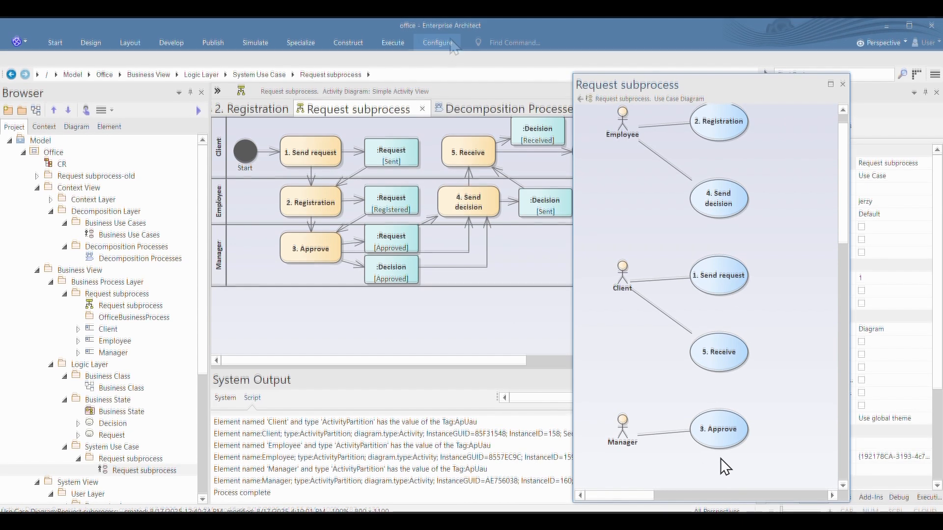
drag(737, 88, 538, 216)
Step: Inspect the consistency rules of the 3. Approve use case in the Request subprocess use case diagram
scroll(328, 330, down, 4)
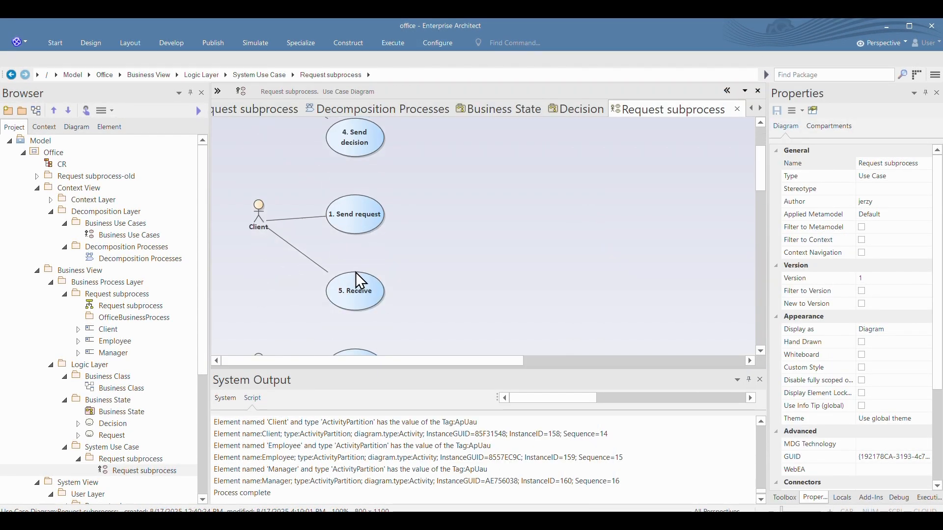
click(354, 319)
click(890, 178)
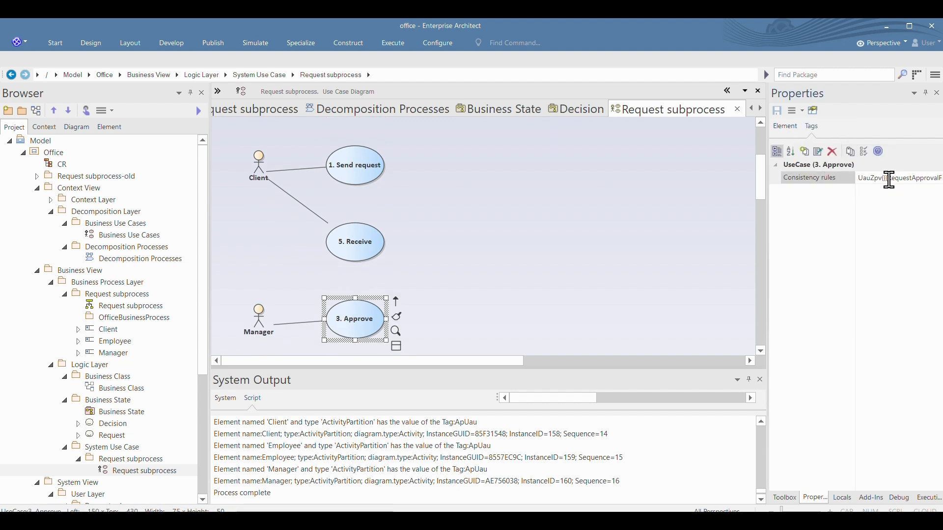
Step: Run the eCMDA script on the Request subprocess package under System Use Case
scroll(131, 323, down, 5)
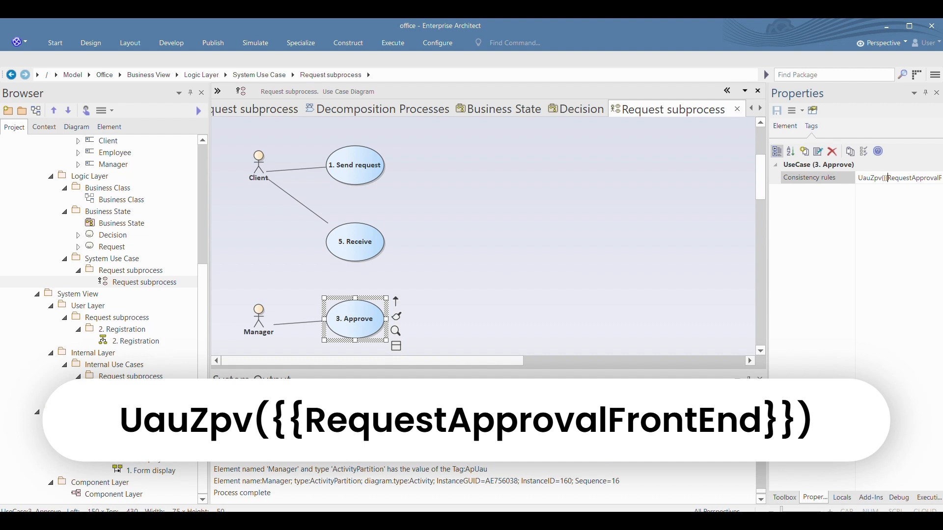
click(123, 282)
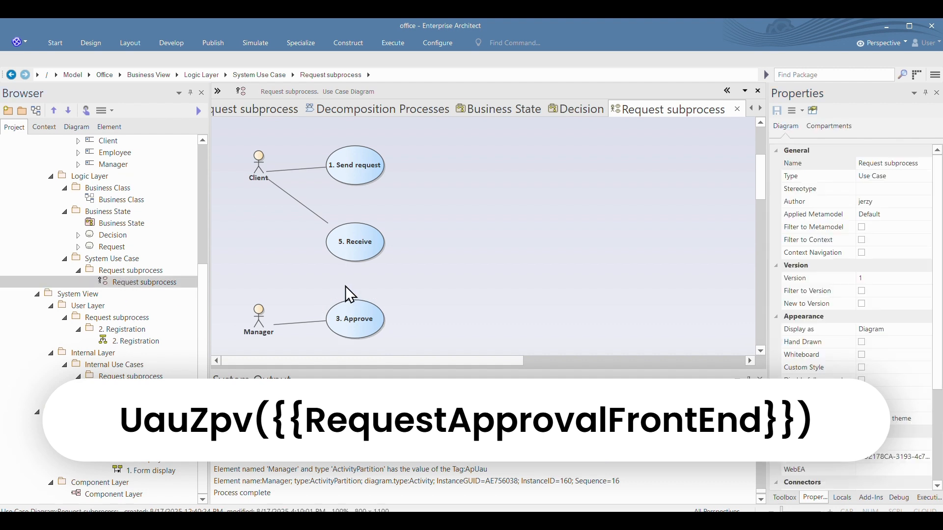
click(137, 270)
right_click(137, 270)
mouse_move(214, 275)
mouse_move(366, 277)
click(414, 275)
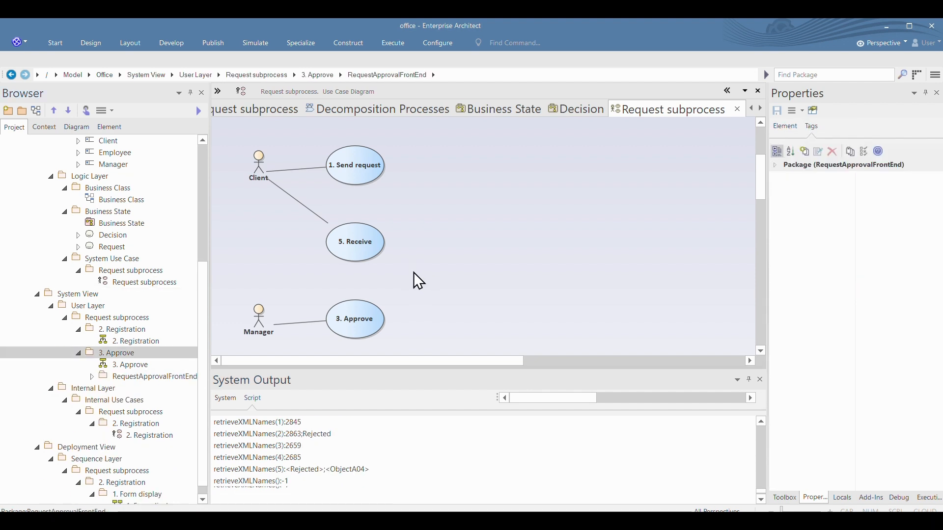
Step: Check the generated 3. Approve activity diagram, close it, and reload the 3. Approve package under User Layer
double_click(128, 364)
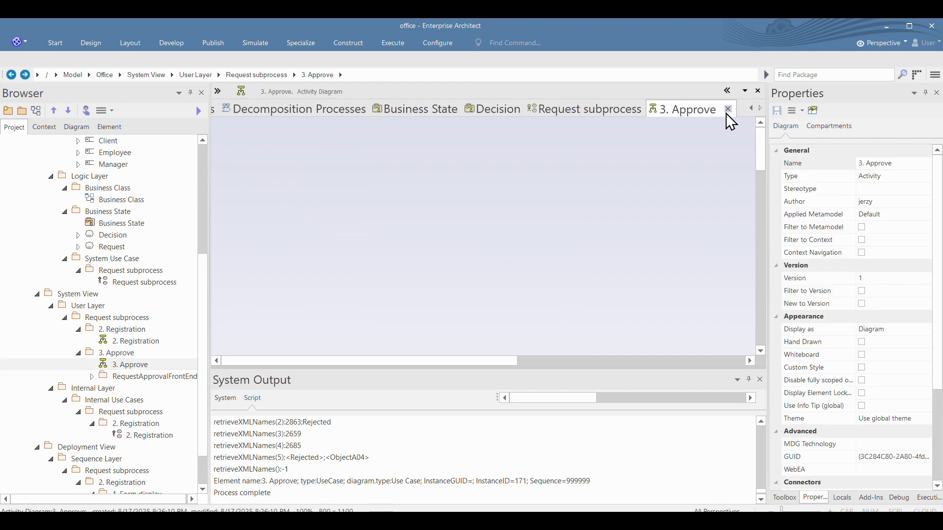
click(728, 109)
click(120, 353)
right_click(119, 352)
mouse_move(231, 308)
click(353, 369)
Step: Delete the blank 3. Approve diagram from the 3. Approve package under User Layer
click(127, 365)
right_click(128, 366)
click(167, 467)
click(464, 302)
Step: Rename the RequestApprovalFrontEnd activity diagram as 3. Approve
right_click(127, 365)
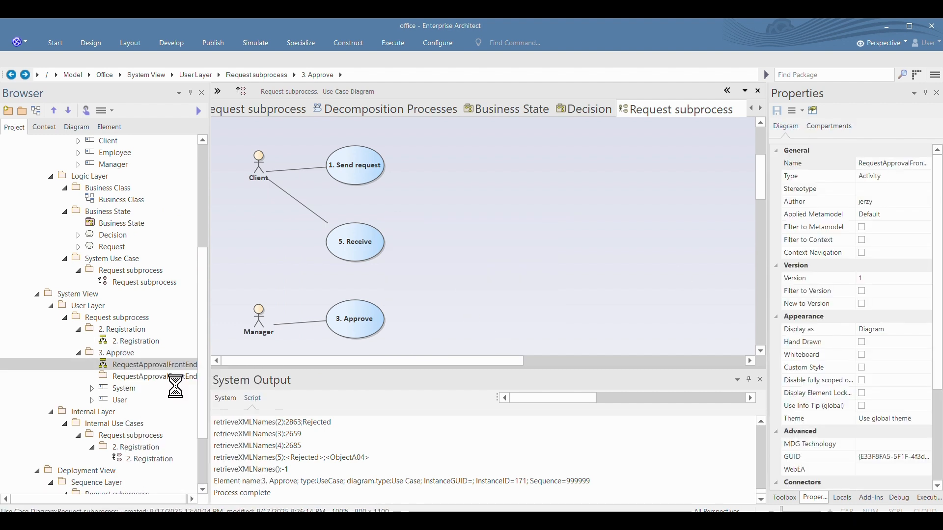
click(176, 391)
text(3. Appro)
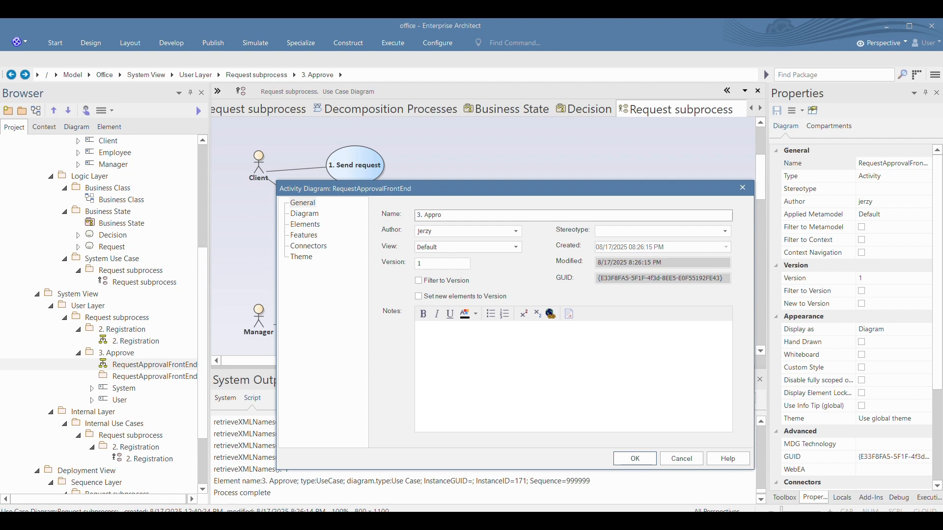
click(635, 459)
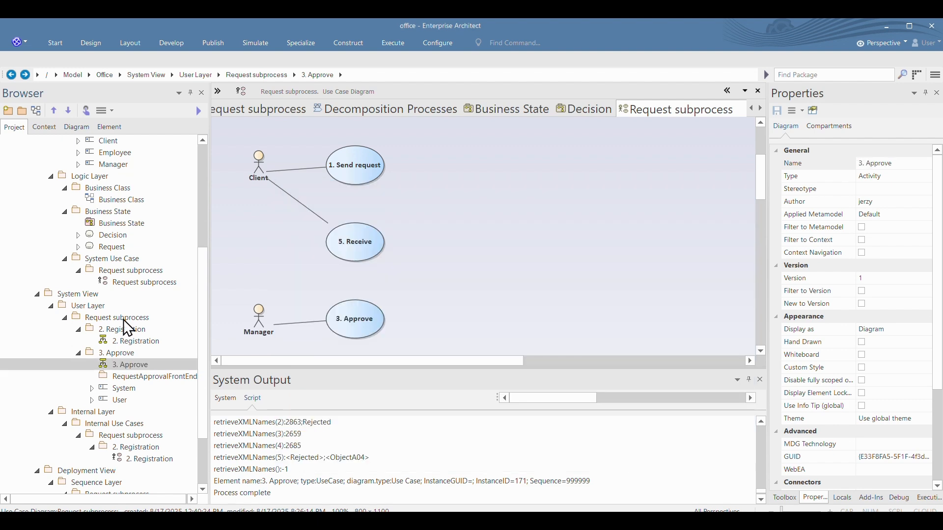
Step: Open the renamed 3. Approve activity diagram and compare its object states with the floated Request subprocess activity diagram, then close the floating diagram
double_click(123, 364)
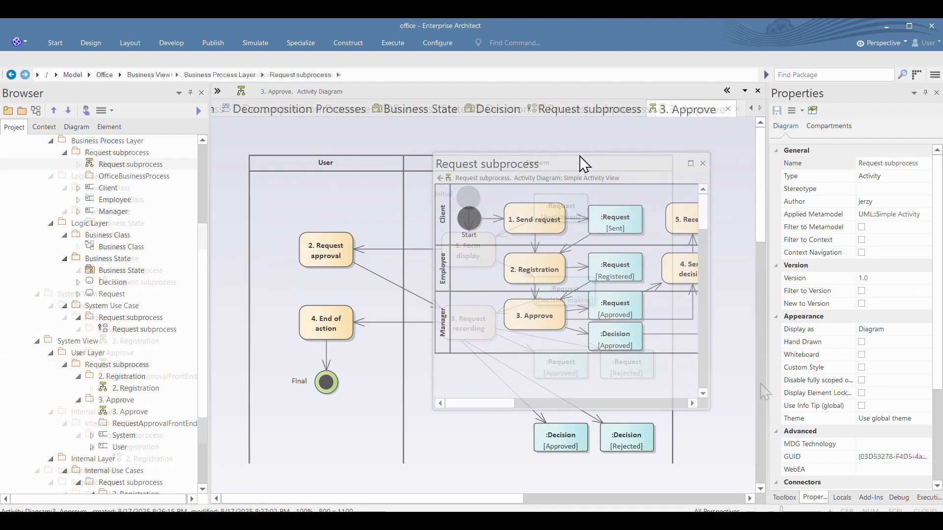
drag(491, 164, 689, 143)
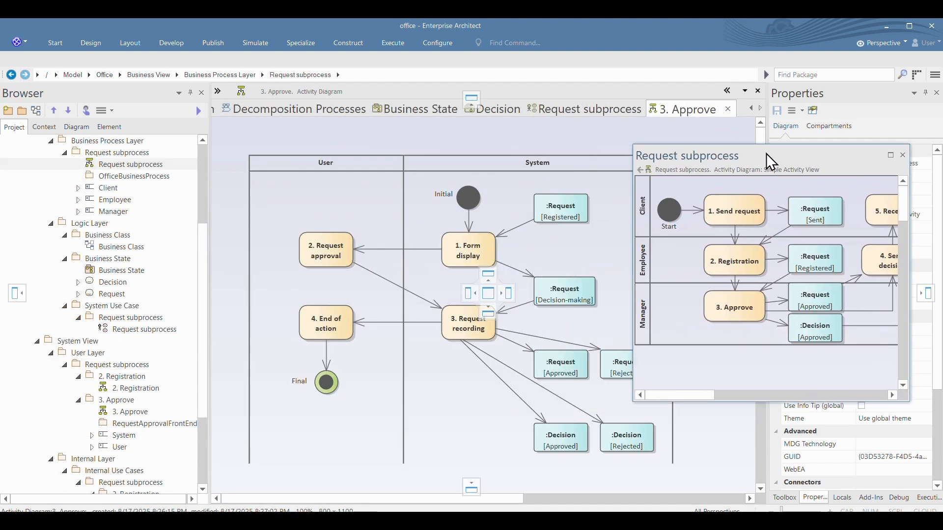
click(739, 298)
drag(806, 143, 793, 111)
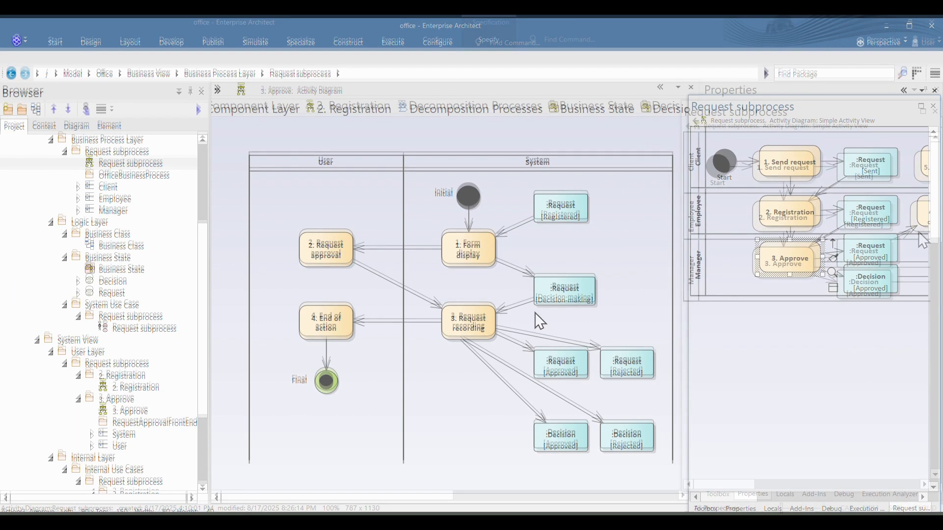
click(935, 112)
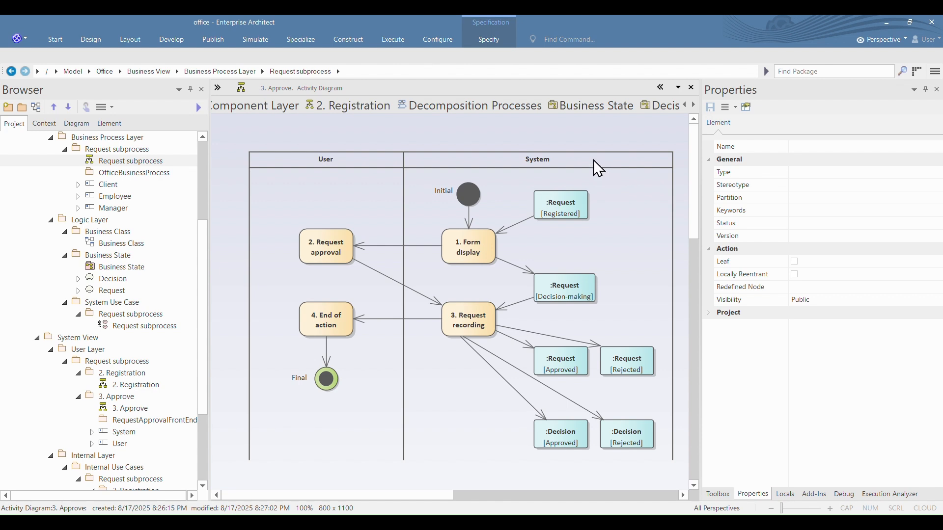
Step: Inspect the consistency rules of the System partition in the 3. Approve activity diagram
click(571, 138)
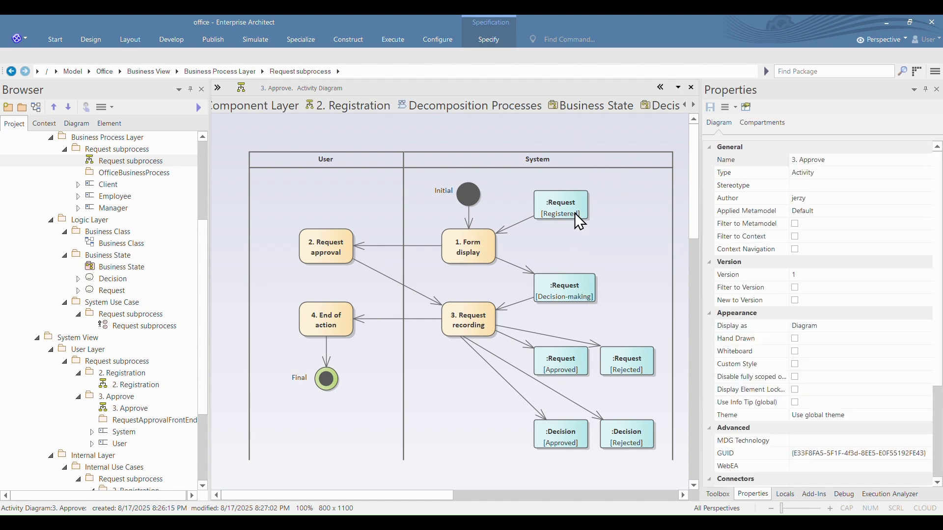
click(580, 166)
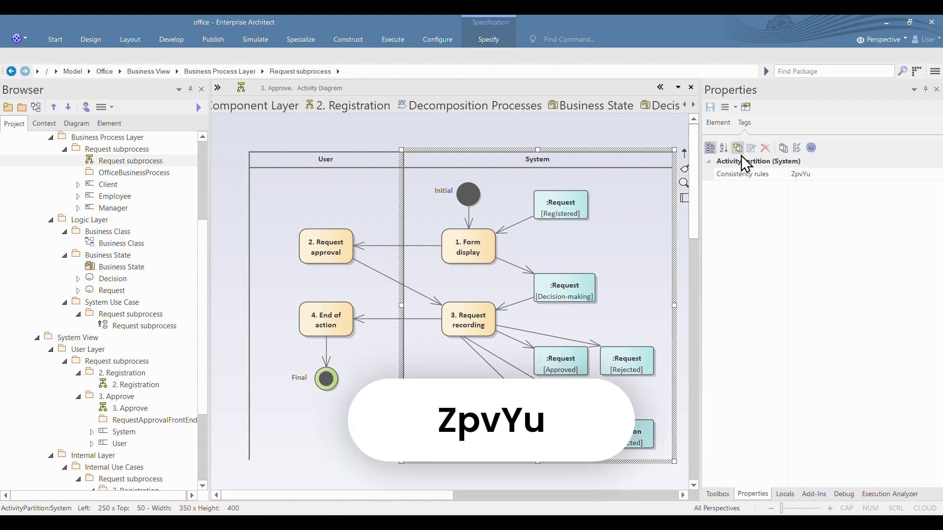
click(816, 175)
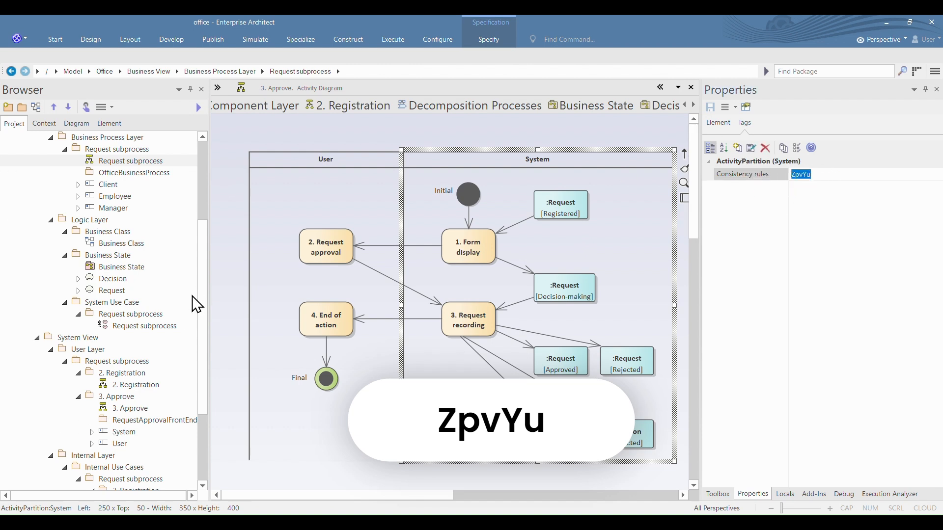
Step: Run the eCMDA script on the 3. Approve package under User Layer
scroll(147, 385, down, 3)
scroll(150, 415, down, 1)
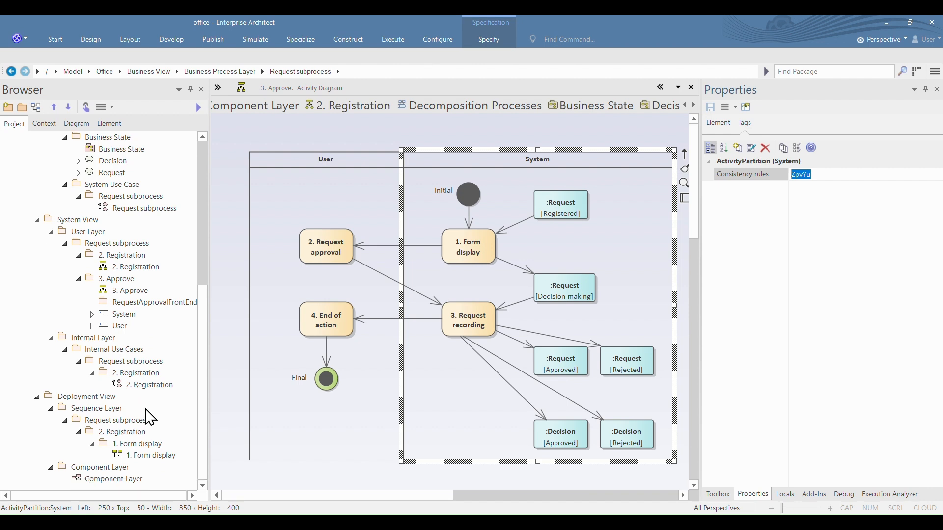
click(109, 279)
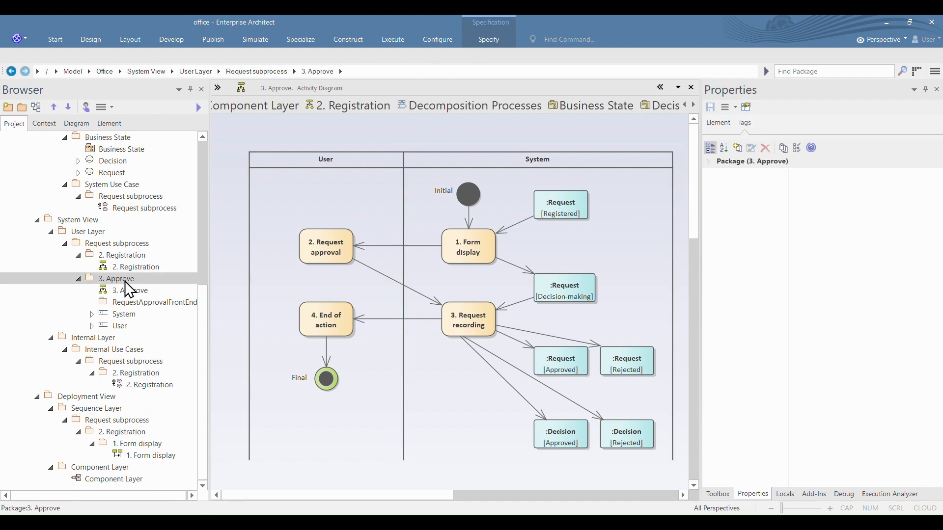
right_click(124, 281)
mouse_move(263, 289)
mouse_move(356, 290)
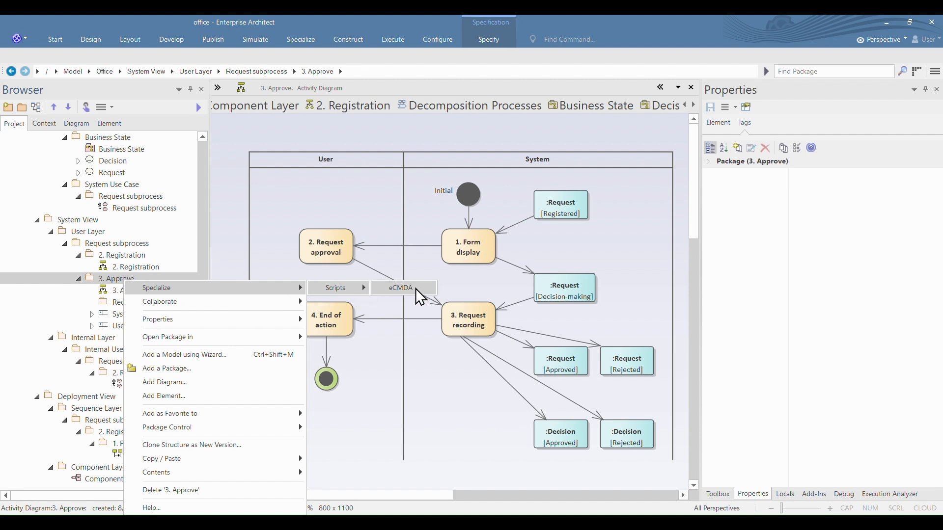
click(415, 288)
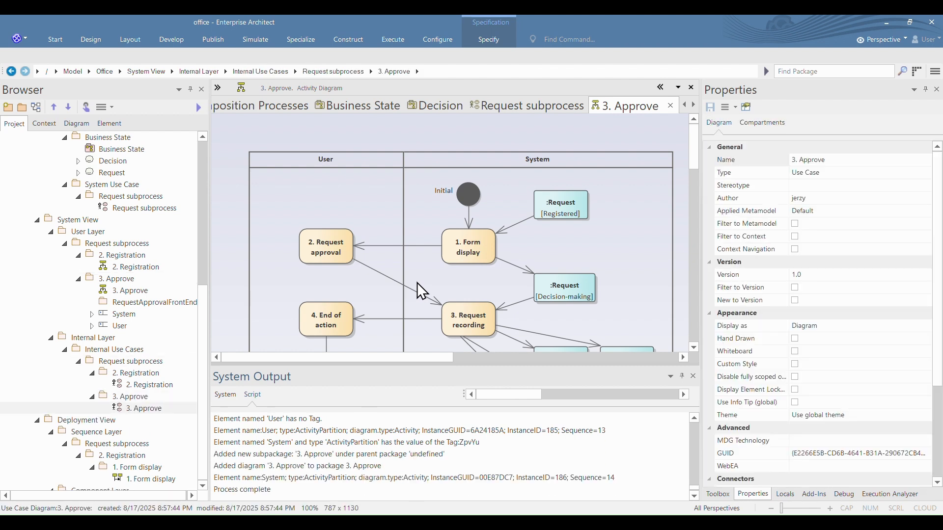
click(417, 283)
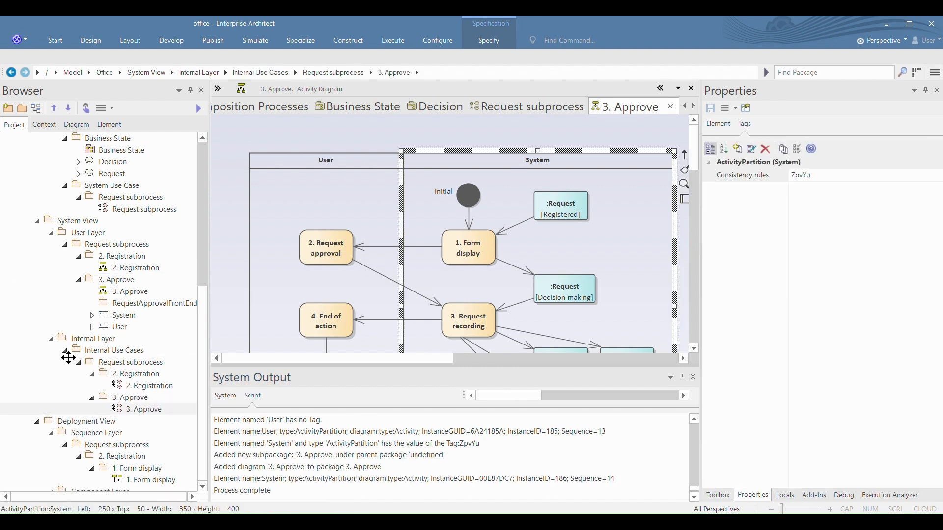
Step: Open the 3. Approve diagram under Internal Use Cases and inspect the consistency rules of the 1. Form display use case
scroll(100, 367, down, 1)
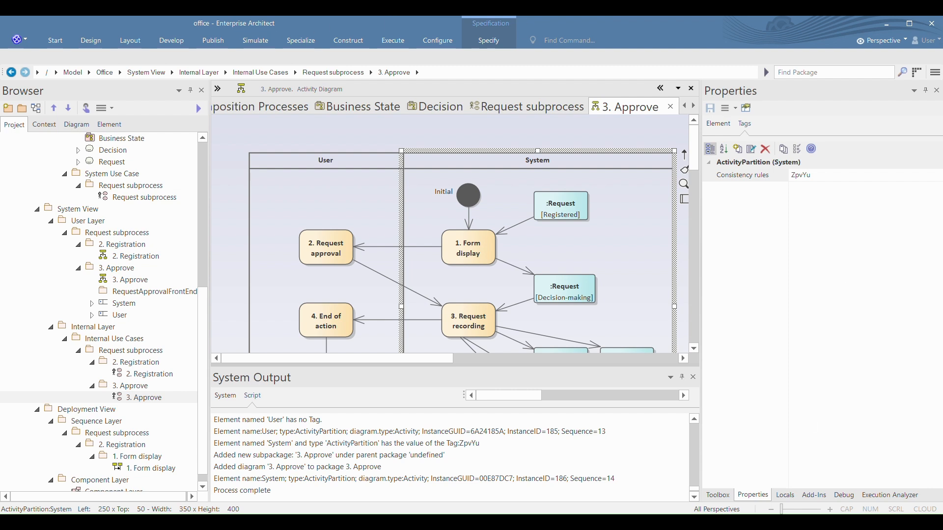
click(205, 488)
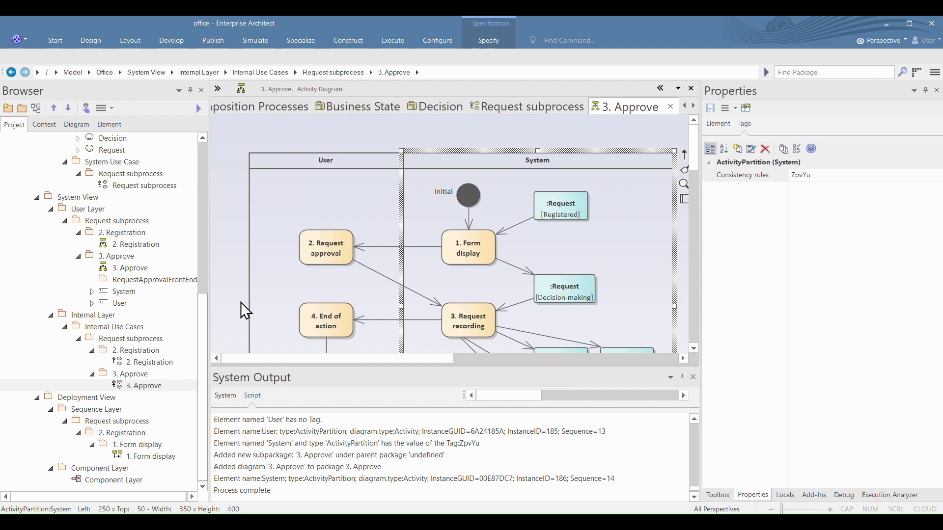
click(133, 384)
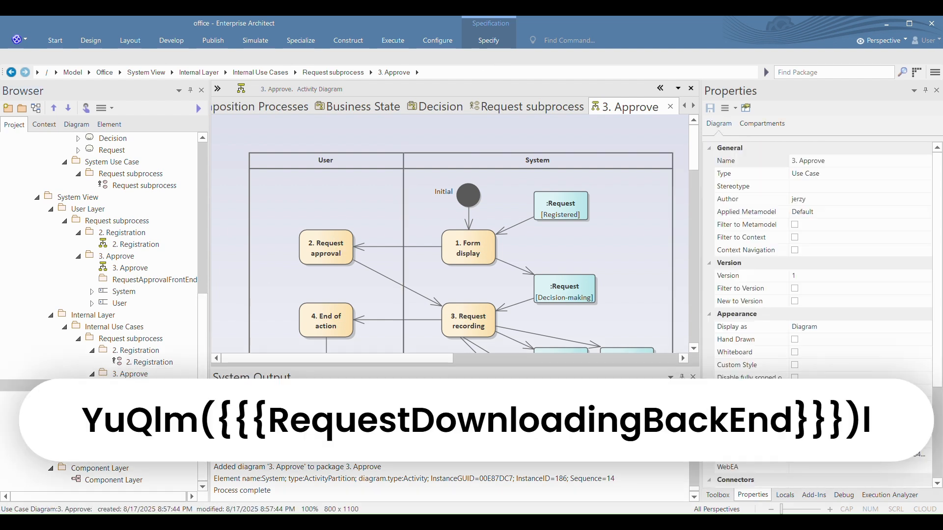
double_click(133, 385)
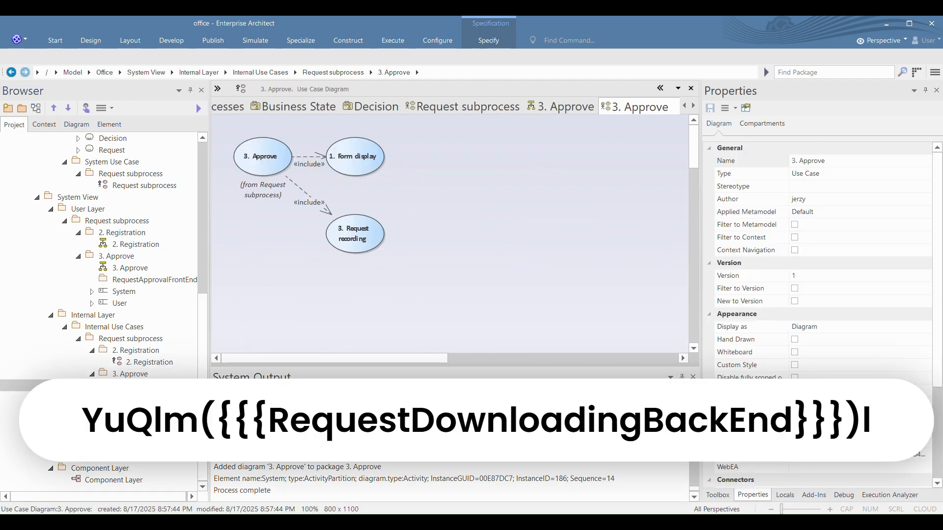
click(372, 156)
click(823, 175)
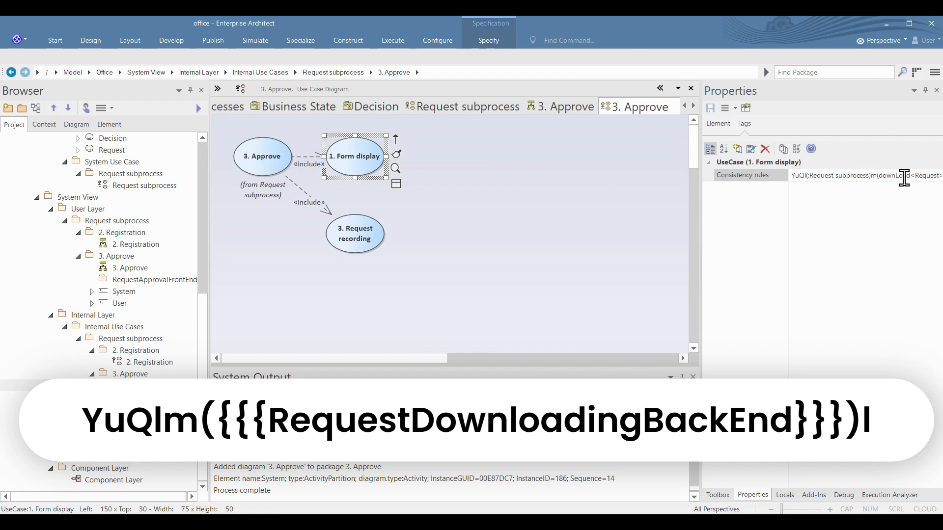
Step: Run the eCMDA script on the 3. Approve package under Internal Use Cases
click(132, 374)
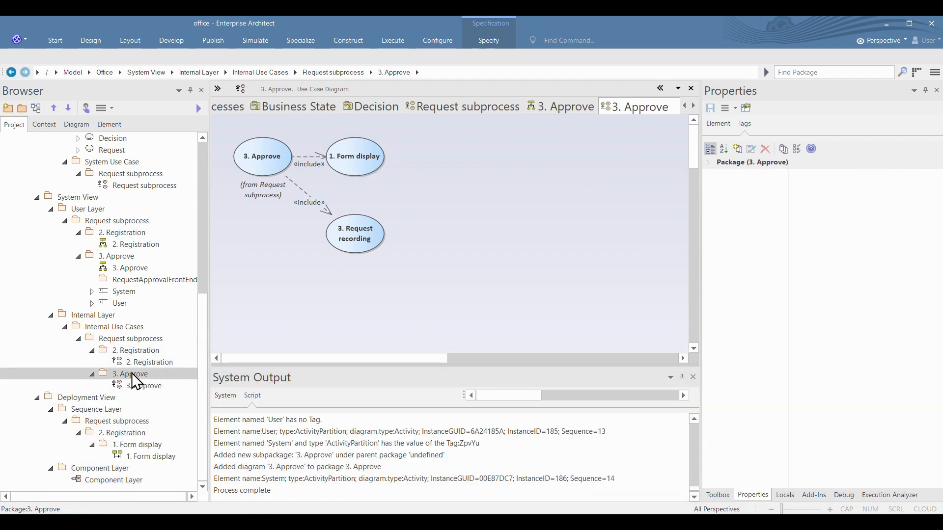
right_click(132, 374)
click(403, 144)
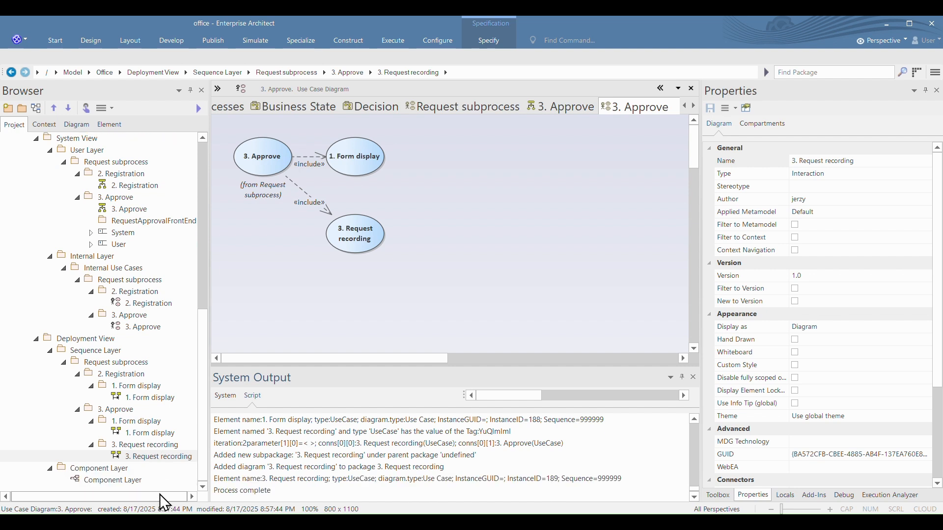
Step: Open the 1. Form display sequence diagram of 3. Approve and inspect the consistency rules of its first downLoad message
double_click(140, 433)
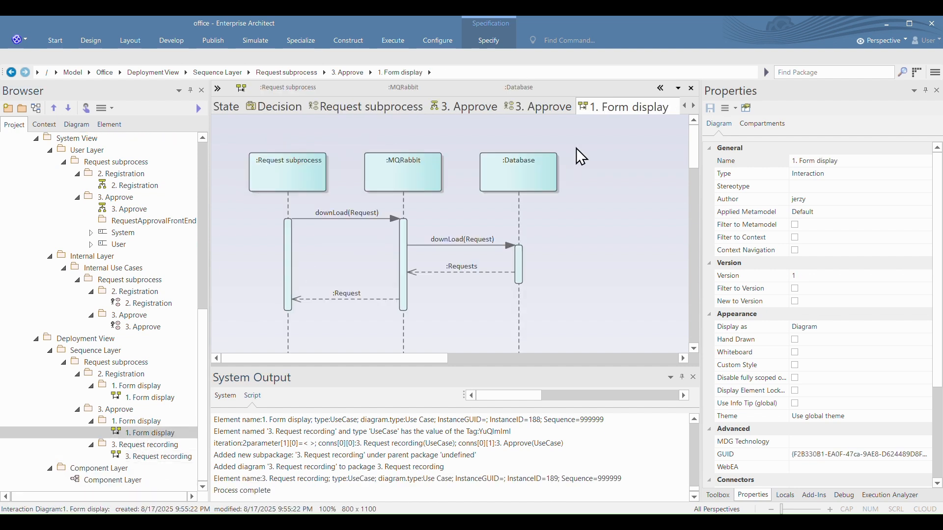
click(305, 215)
click(748, 123)
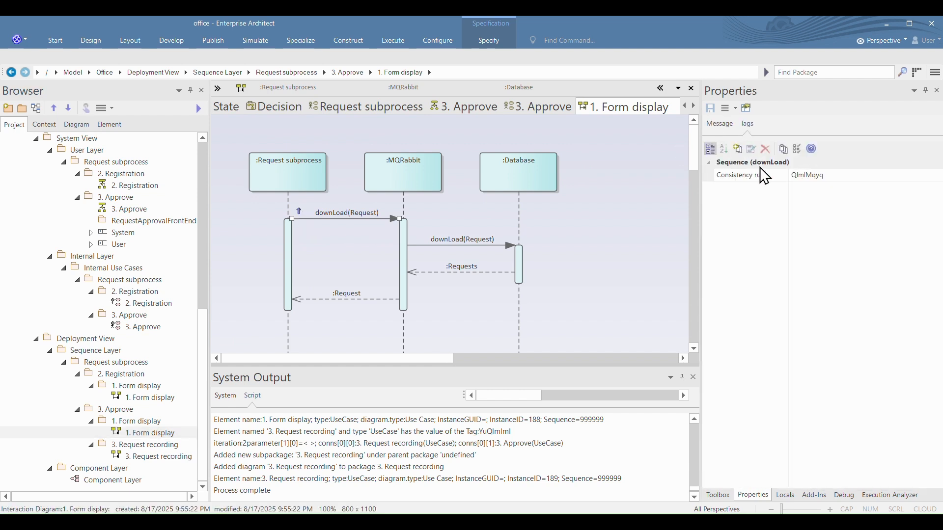
Step: Open the 3. Request recording sequence diagram and inspect the tags of its downLoad and update messages
double_click(145, 457)
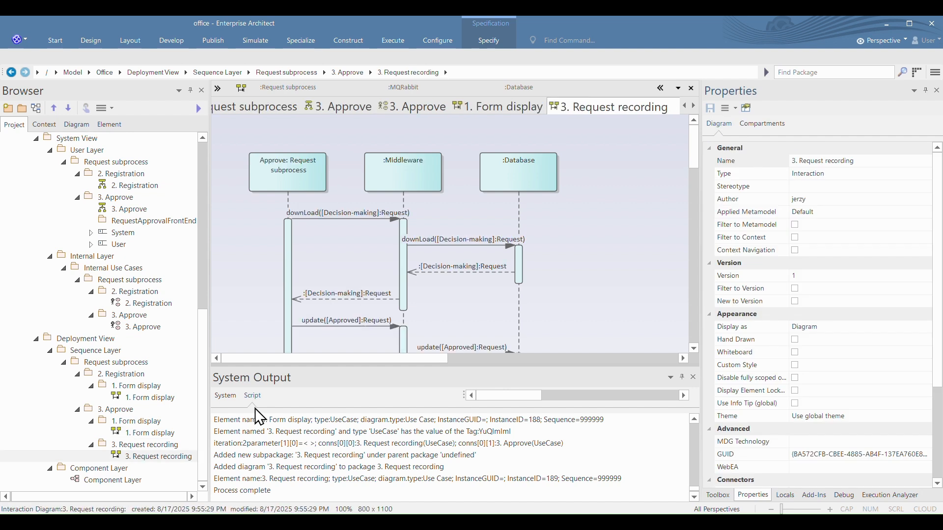
click(351, 217)
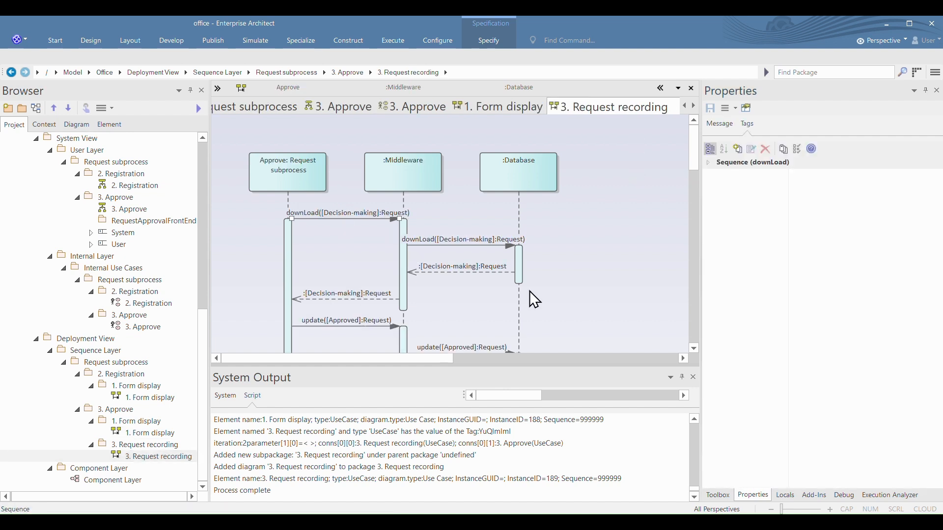
click(343, 327)
scroll(417, 324, down, 1)
click(486, 305)
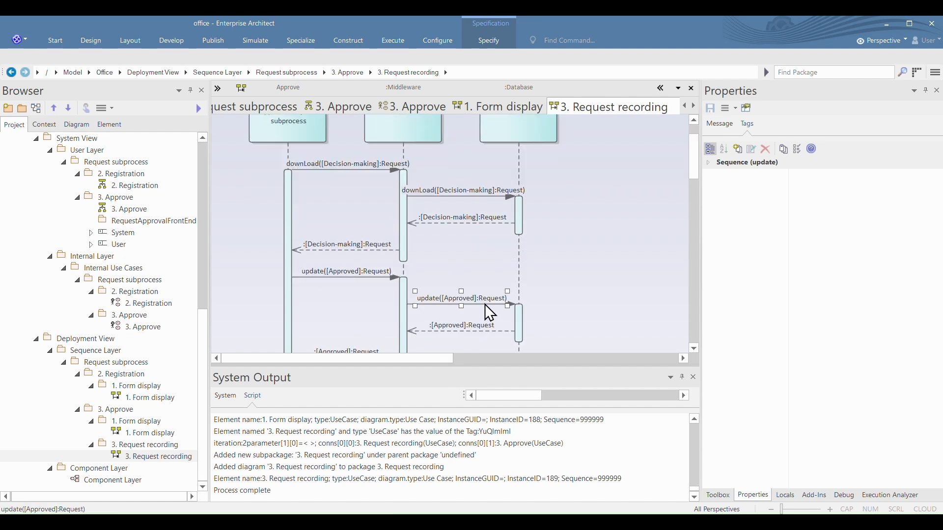
Step: Run the eCMDA script on the 1. Form display package under 3. Approve in the Sequence Layer
click(134, 420)
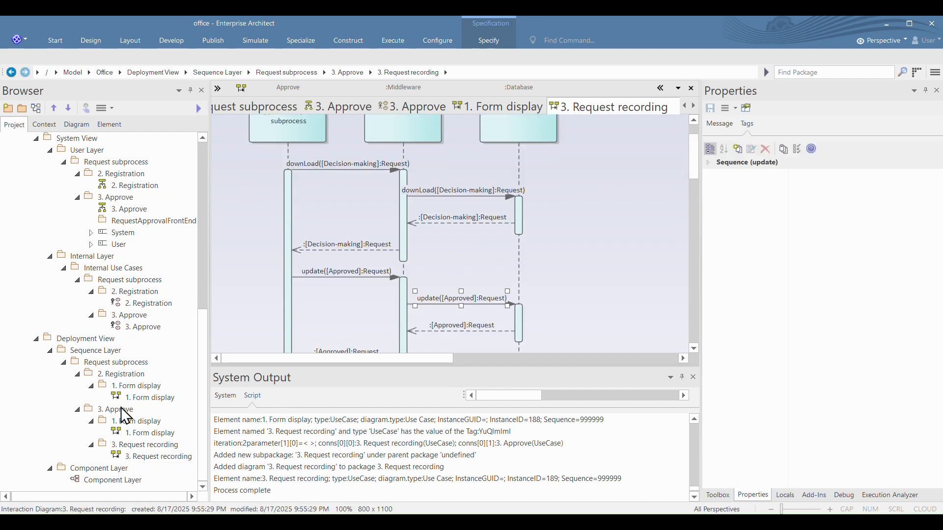
right_click(139, 421)
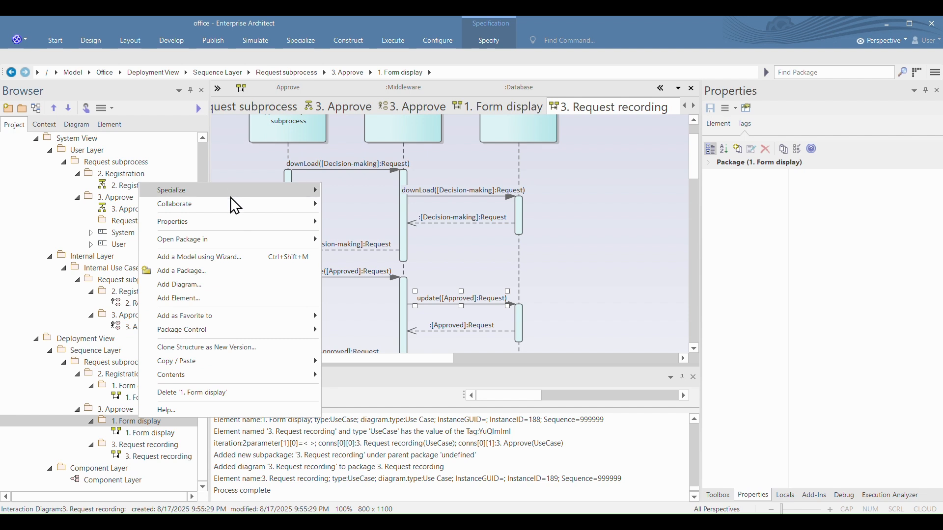
click(410, 192)
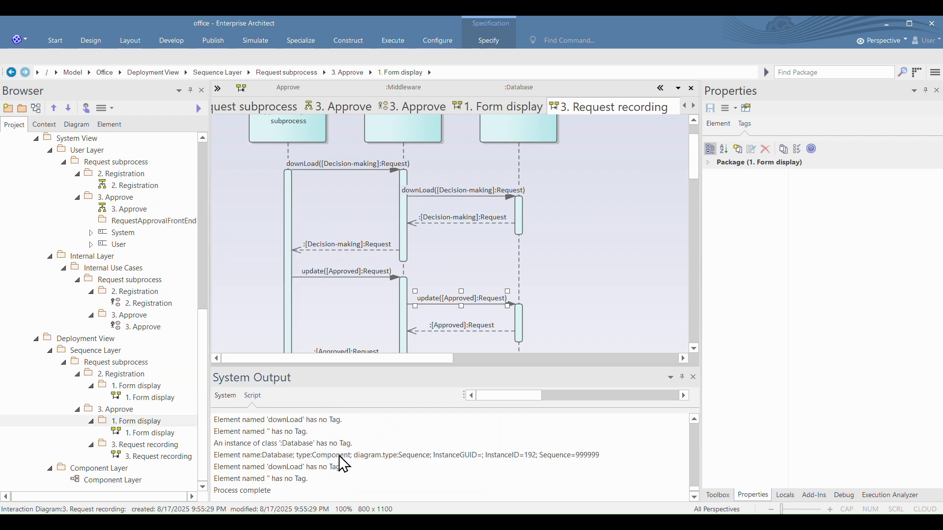
Step: Open the Component Layer diagram and move the MQRabbit component beside Middleware
double_click(119, 481)
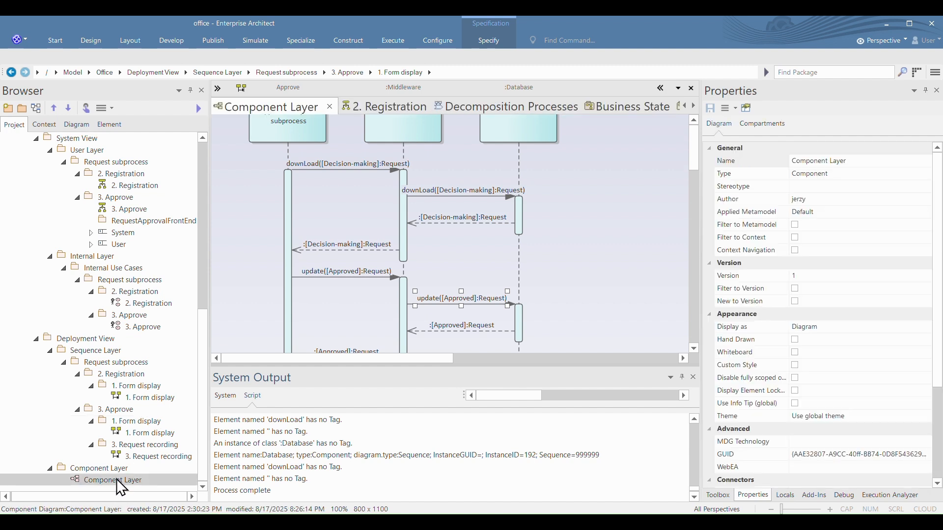
click(330, 107)
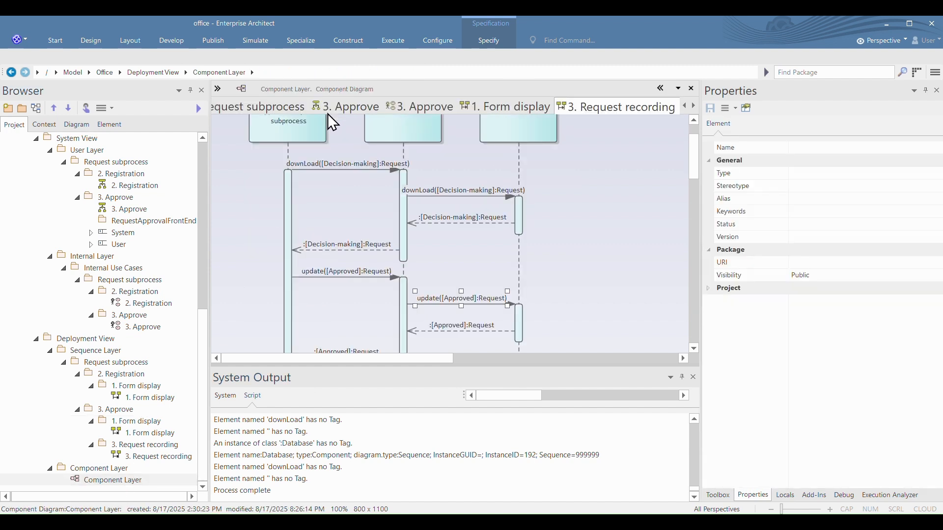
double_click(131, 484)
scroll(390, 186, down, 3)
drag(276, 328, 386, 178)
scroll(429, 247, up, 1)
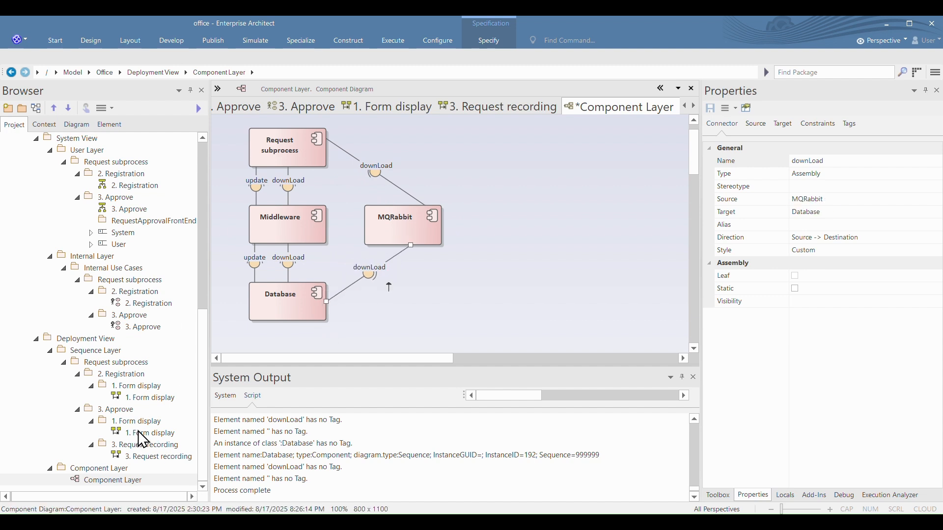
Step: Float 3. Approve's 1. Form display sequence diagram beside the component diagram and enlarge it until all three lifelines fit
drag(390, 103, 719, 168)
drag(632, 184, 489, 147)
drag(573, 291, 614, 405)
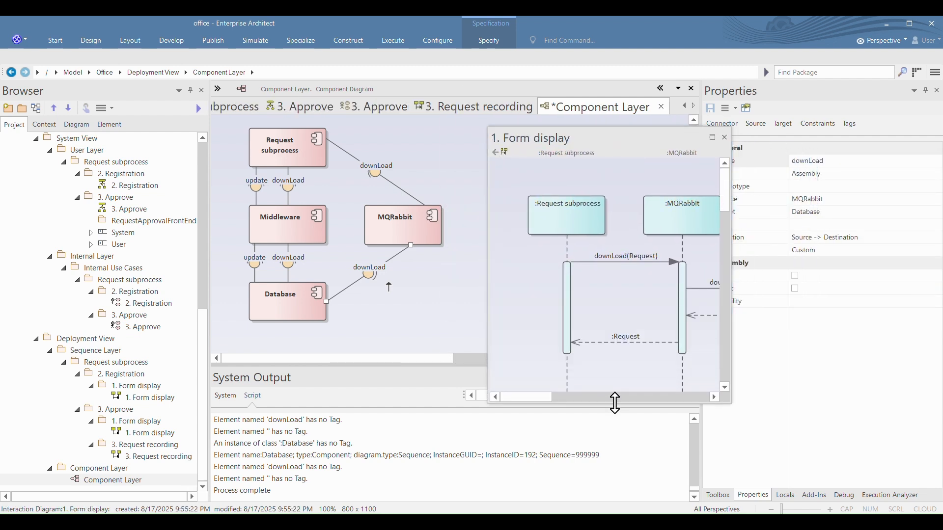
click(728, 269)
drag(731, 273, 854, 274)
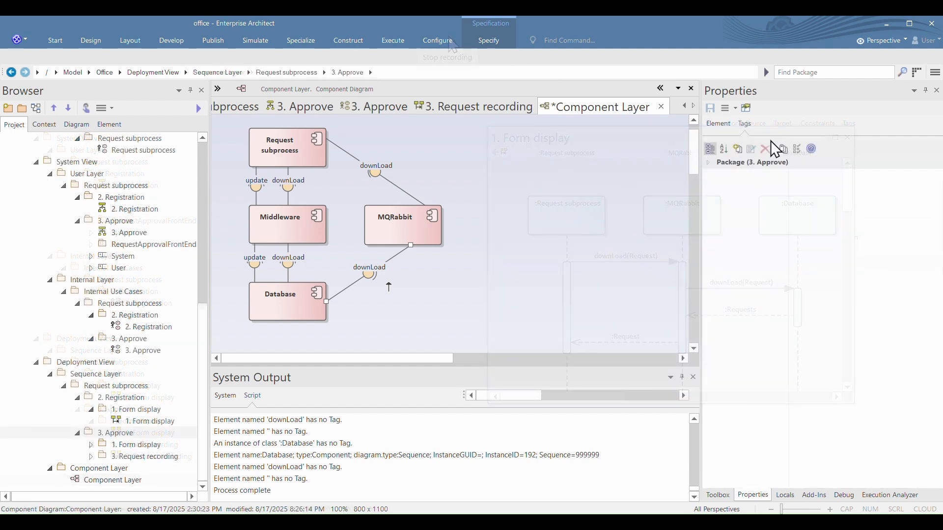
Step: Open the Request subprocess activity diagram of the Business Process Layer and select all its elements for copying
scroll(104, 164, up, 5)
scroll(104, 158, up, 4)
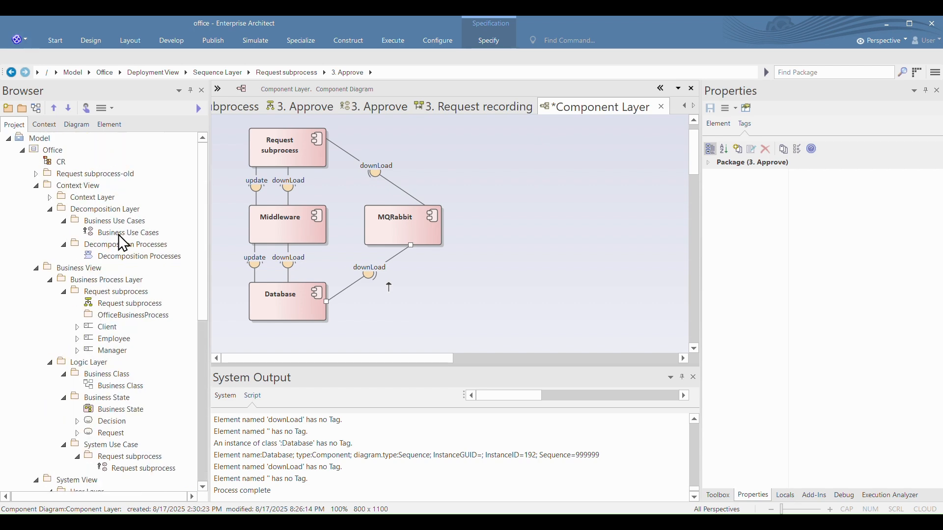
double_click(138, 303)
key(ctrl+a)
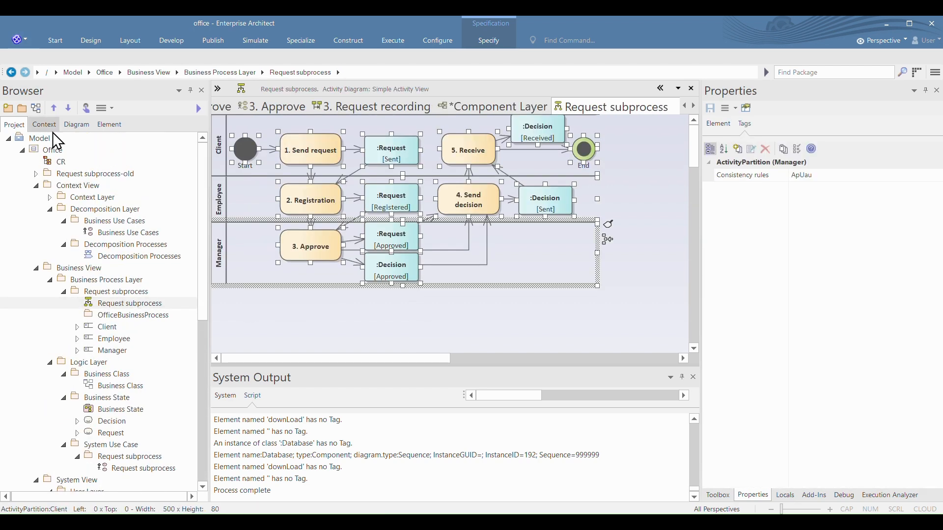
Step: Open the CR diagram and shift its existing Client, Employee and Manager lanes toward the Business View's left edge
double_click(60, 162)
scroll(471, 267, down, 6)
mouse_move(313, 135)
mouse_down()
mouse_move(734, 326)
mouse_move(633, 344)
mouse_up()
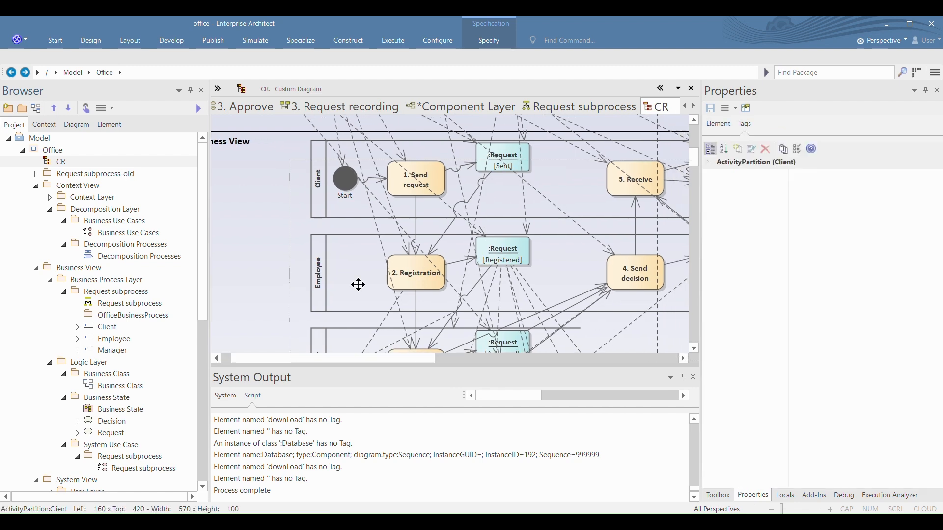
drag(356, 265, 253, 259)
drag(244, 209, 221, 216)
Step: Paste the copied activity lanes into the CR diagram's Business View and place them beneath the Manager actor
drag(403, 360, 496, 361)
click(529, 166)
right_click(528, 166)
mouse_move(559, 236)
click(702, 236)
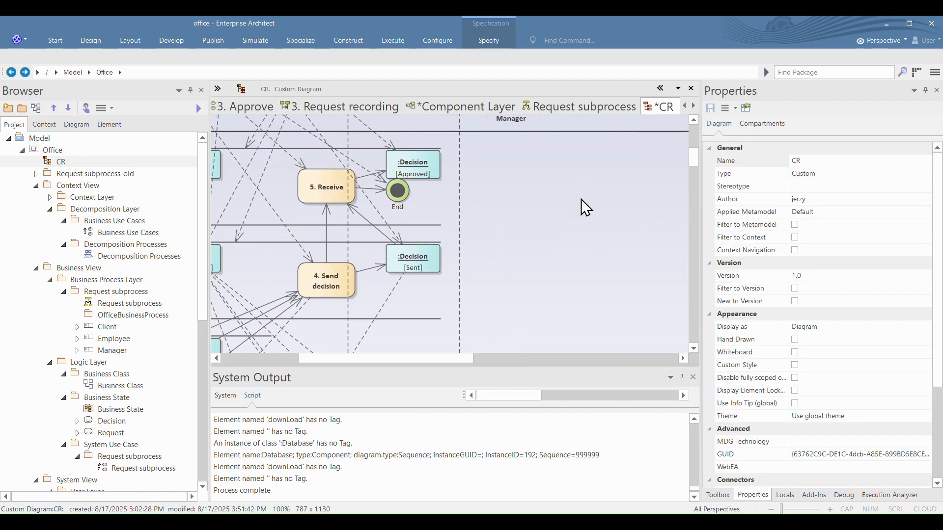
drag(576, 176, 528, 153)
scroll(139, 278, down, 1)
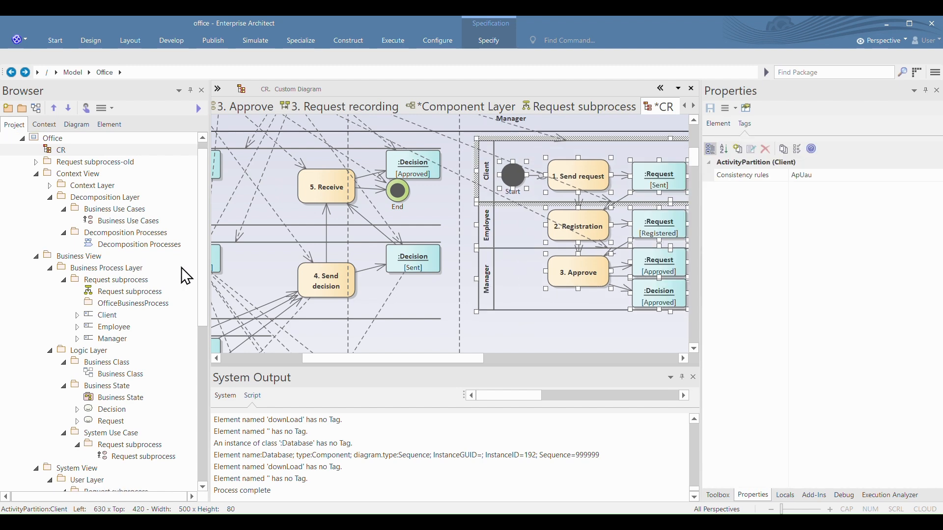
scroll(363, 312, down, 1)
drag(353, 359, 434, 360)
Step: Close the docked Properties, Toolbox and System Output windows to enlarge the diagram area
click(936, 90)
click(938, 90)
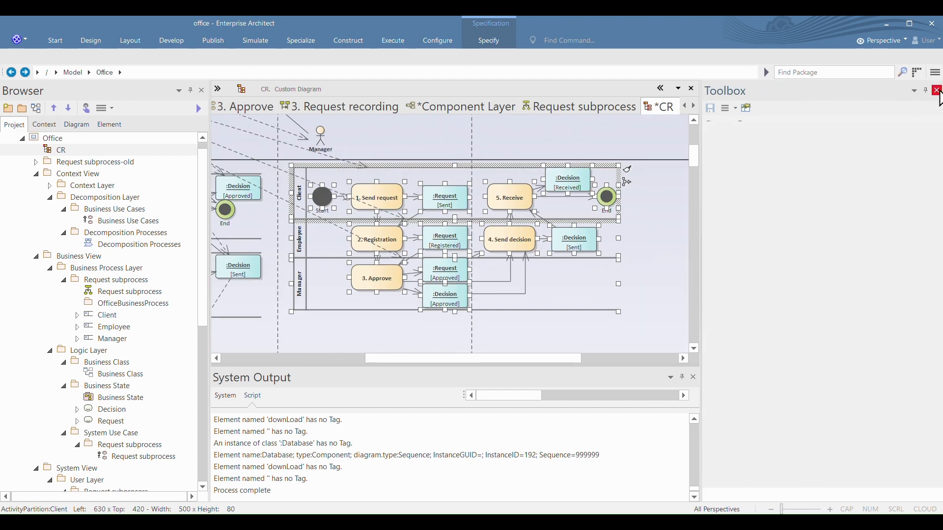
click(938, 90)
click(933, 379)
Step: Open the Request subprocess use case diagram under System Use Case and copy all its actors and use cases
drag(383, 498, 249, 498)
scroll(125, 339, down, 2)
double_click(138, 432)
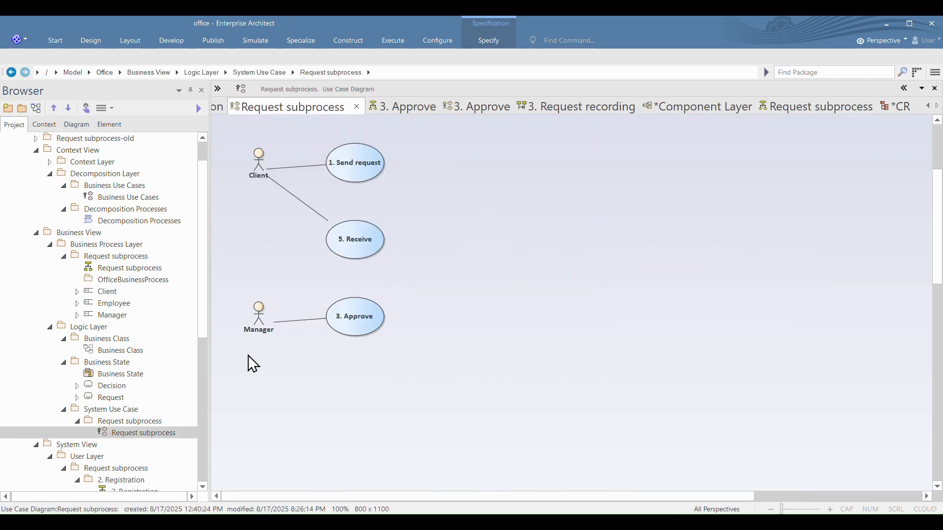
click(357, 106)
double_click(136, 433)
drag(416, 474, 225, 129)
key(ctrl+c)
Step: Paste the Client and Manager use cases into the CR diagram and place them below the new activity lanes
click(782, 107)
key(ctrl+v)
click(497, 311)
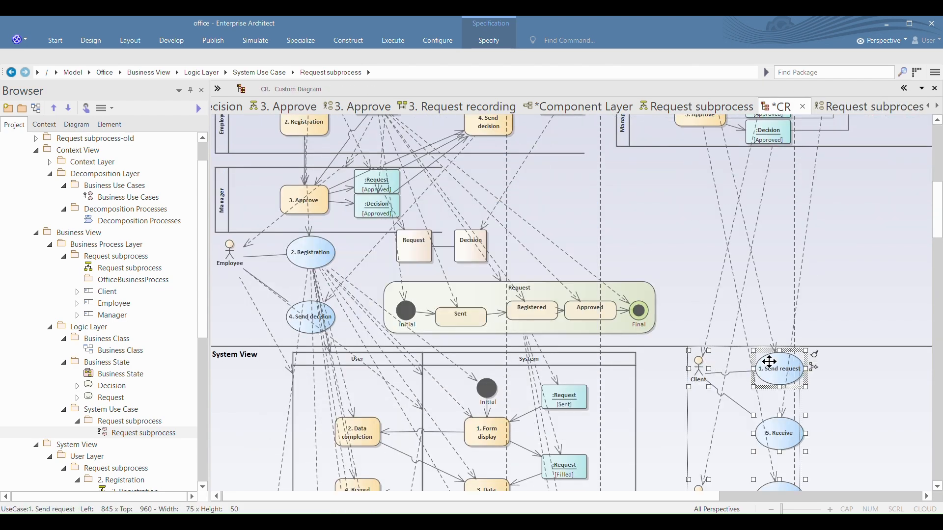
drag(772, 370, 749, 178)
Step: Insert the Decision state machine into the CR diagram beside the 3. Approve use case and close the Features window
click(843, 277)
drag(101, 388, 854, 265)
key(Return)
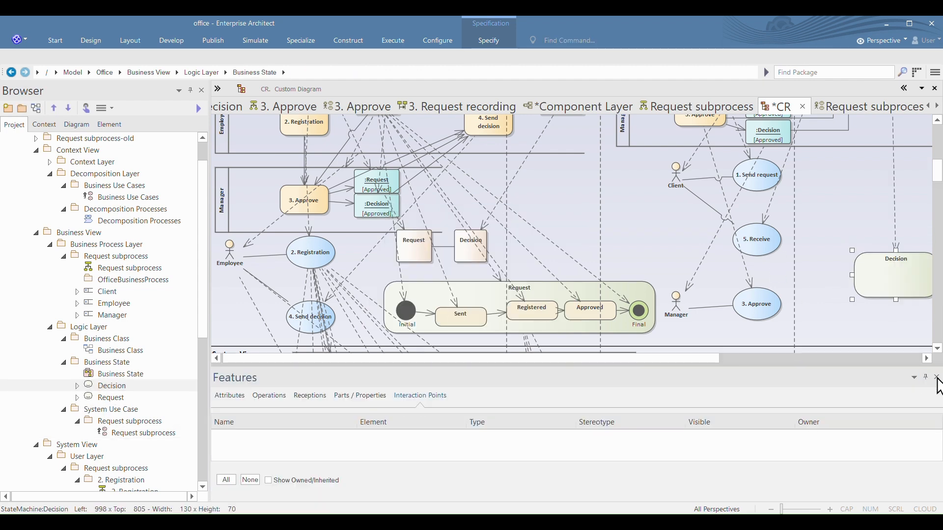
click(937, 378)
Step: Copy the states of the Decision state machine diagram into the Decision state machine on the CR diagram
double_click(95, 387)
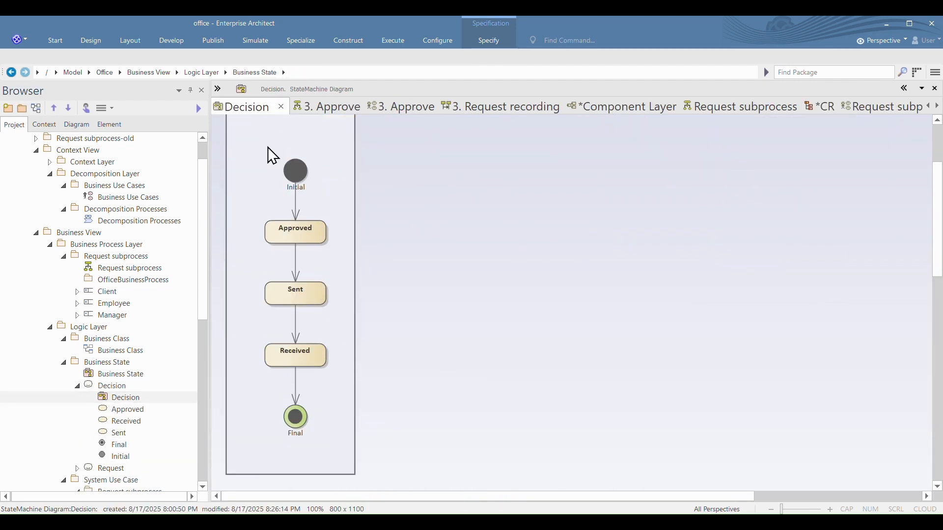
click(818, 106)
drag(688, 497, 739, 497)
click(806, 270)
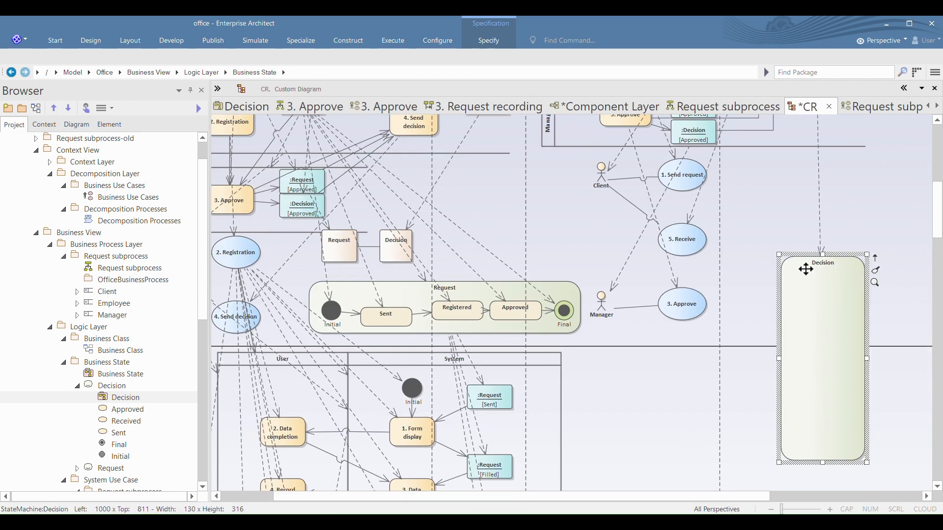
key(ctrl+v)
Step: Widen the Decision state machine and rearrange the Initial, Approved, Sent and Received states horizontally inside it
click(791, 356)
drag(778, 358, 713, 359)
drag(867, 358, 918, 358)
drag(837, 280, 752, 280)
drag(831, 330, 793, 276)
drag(831, 381, 858, 276)
drag(830, 433, 890, 305)
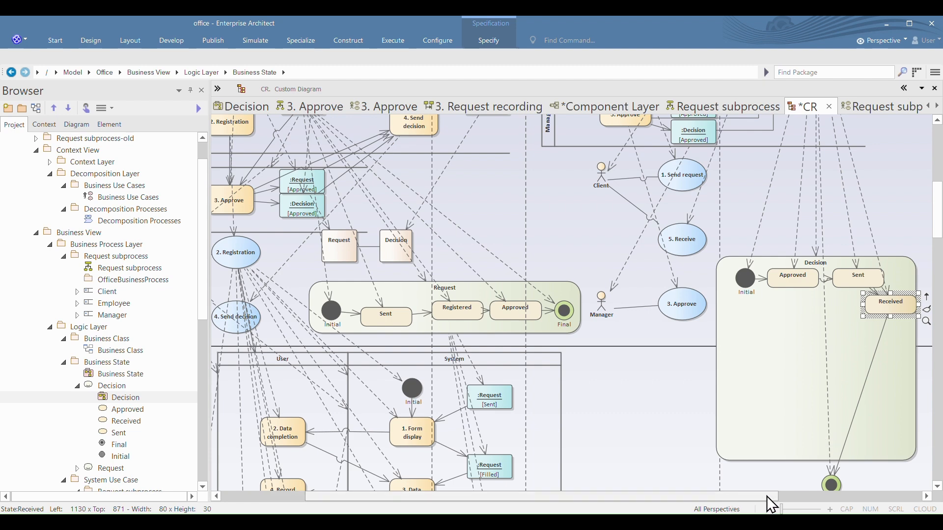
Step: Place Received and Final at the end of the state row and fit the Decision state machine to 450 by 79
drag(757, 496, 845, 497)
click(756, 362)
drag(771, 358, 932, 353)
click(746, 305)
drag(745, 305, 778, 279)
drag(686, 484, 840, 278)
click(747, 449)
drag(751, 462, 748, 309)
drag(746, 497, 765, 497)
drag(904, 282, 832, 287)
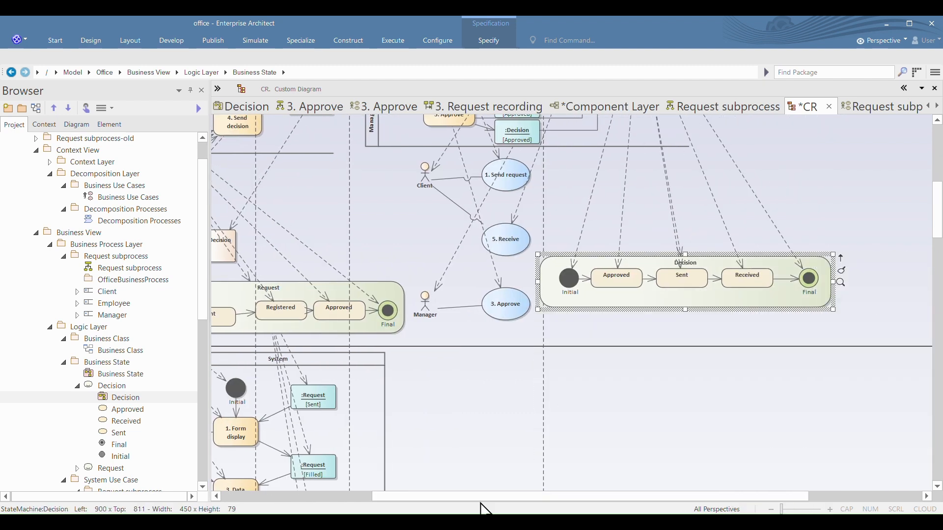
Step: Open the 3. Approve activity diagram under the User Layer and select all its elements for copying
drag(484, 497, 436, 497)
scroll(139, 334, down, 3)
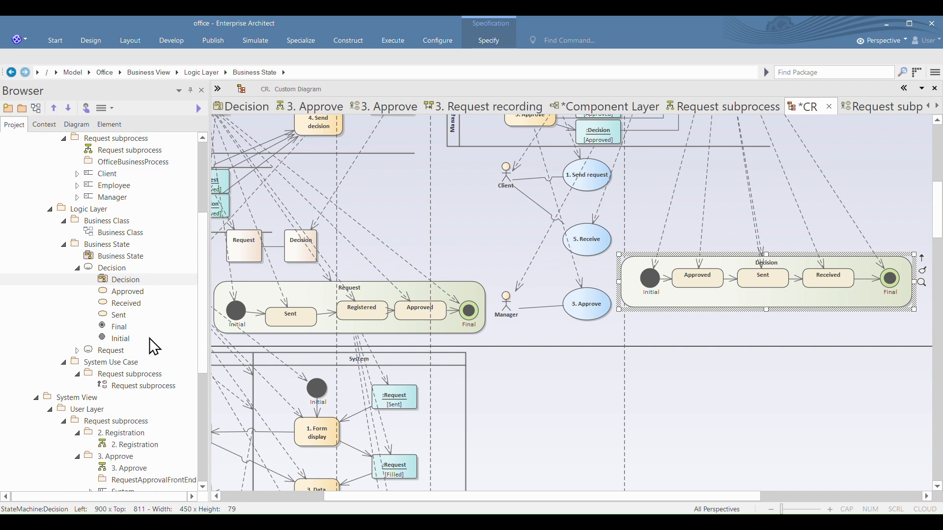
scroll(154, 347, down, 1)
double_click(120, 432)
drag(737, 144, 231, 500)
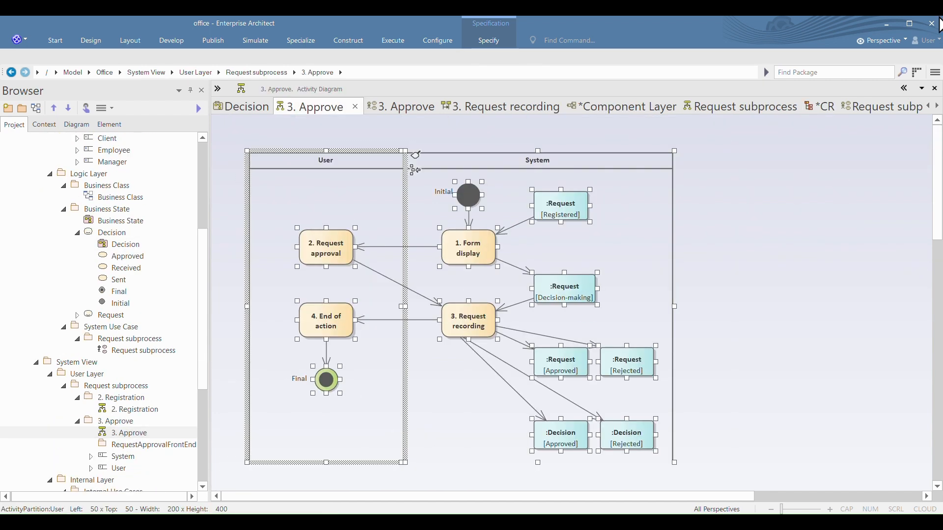
Step: Paste the 3. Approve User and System lanes into the CR diagram's System View, beside the registration lanes
click(821, 107)
key(ctrl+v)
scroll(639, 391, down, 2)
drag(653, 281, 621, 264)
mouse_move(886, 242)
mouse_down()
mouse_move(740, 423)
mouse_move(645, 440)
mouse_up()
ctrl+click(590, 263)
drag(754, 274, 663, 243)
Step: Open the 3. Approve use case diagram under Internal Use Cases and select both of its use cases for copying
scroll(639, 347, down, 3)
scroll(158, 415, down, 2)
scroll(158, 415, down, 1)
double_click(142, 432)
drag(431, 139, 249, 265)
Step: Paste the 1. Form display and 3. Request recording use cases into CR and place them side by side below the approval lanes
click(819, 107)
right_click(654, 364)
click(701, 225)
click(505, 308)
drag(758, 387, 639, 362)
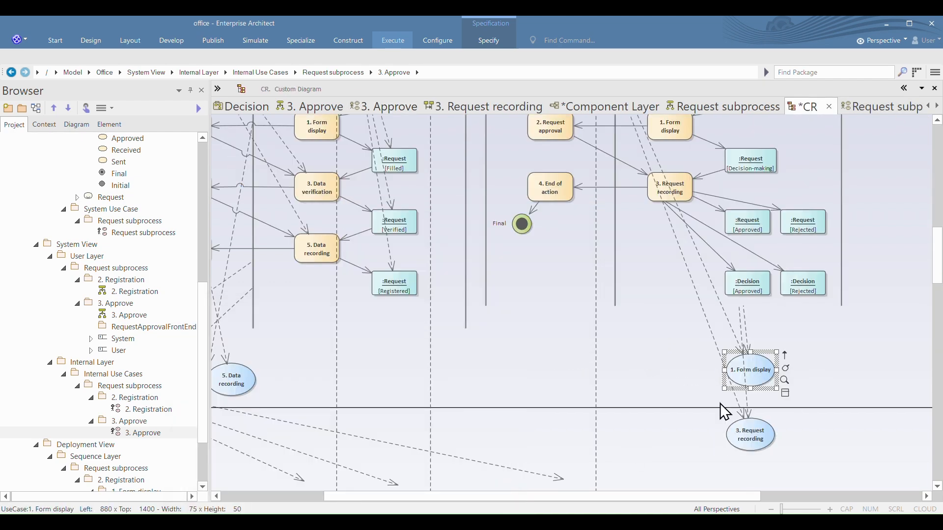
drag(751, 435, 724, 347)
scroll(673, 385, up, 3)
scroll(675, 390, down, 6)
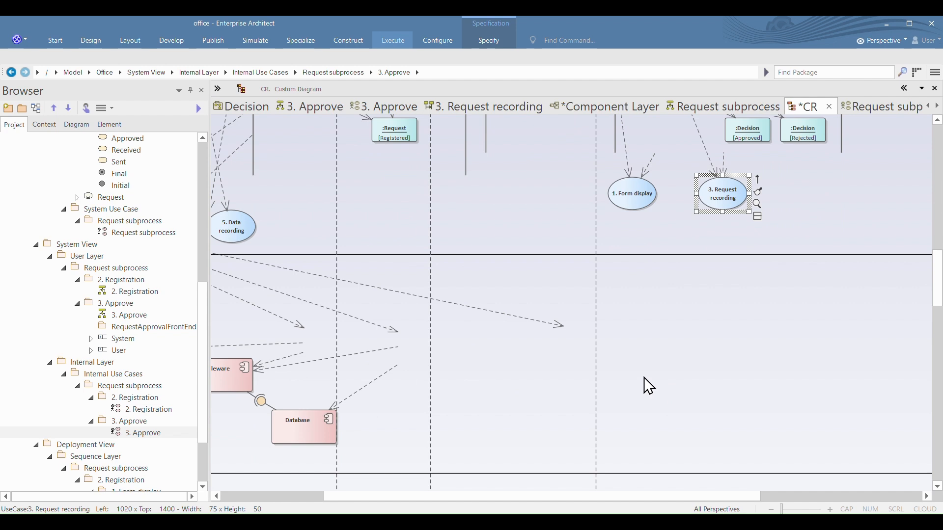
Step: Copy the MQRabbit component from the Component Layer diagram into the CR diagram, beside the existing components
drag(332, 499, 231, 501)
scroll(116, 319, down, 3)
double_click(106, 481)
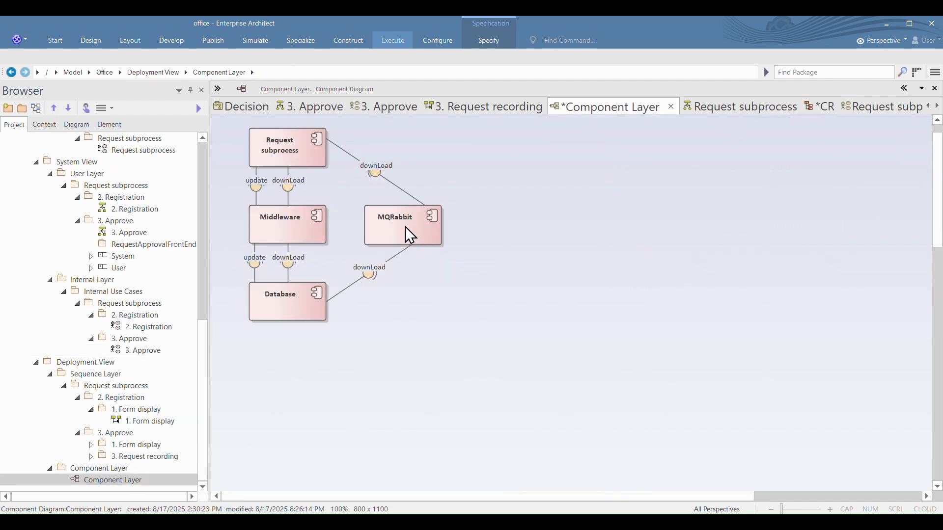
right_click(406, 228)
mouse_move(568, 251)
click(610, 251)
click(820, 106)
right_click(829, 314)
mouse_move(830, 180)
click(703, 178)
drag(856, 345, 849, 402)
Step: Open 3. Approve's 1. Form display sequence diagram and copy its :MQRabbit lifeline
scroll(775, 278, up, 10)
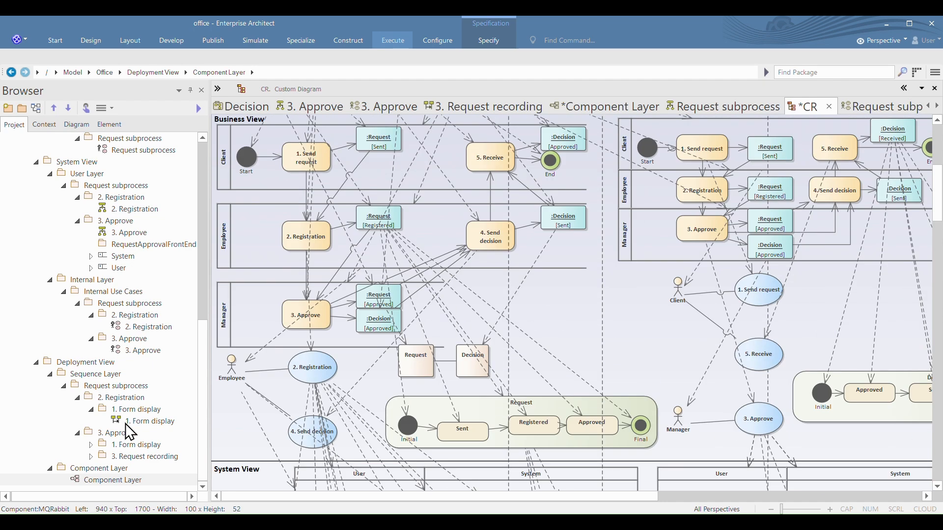
click(91, 445)
double_click(148, 397)
click(405, 172)
right_click(405, 171)
mouse_move(560, 362)
click(601, 353)
Step: Paste the :MQRabbit lifeline into the CR diagram, beyond the existing lifelines
click(679, 106)
drag(564, 496, 692, 497)
right_click(813, 189)
mouse_move(821, 258)
click(750, 257)
Step: Lengthen the pasted :MQRabbit lifeline downward through the lower part of the CR diagram
scroll(861, 334, down, 4)
drag(844, 241, 867, 485)
scroll(857, 384, down, 5)
scroll(863, 362, down, 4)
scroll(867, 419, down, 4)
drag(843, 183, 861, 478)
click(546, 365)
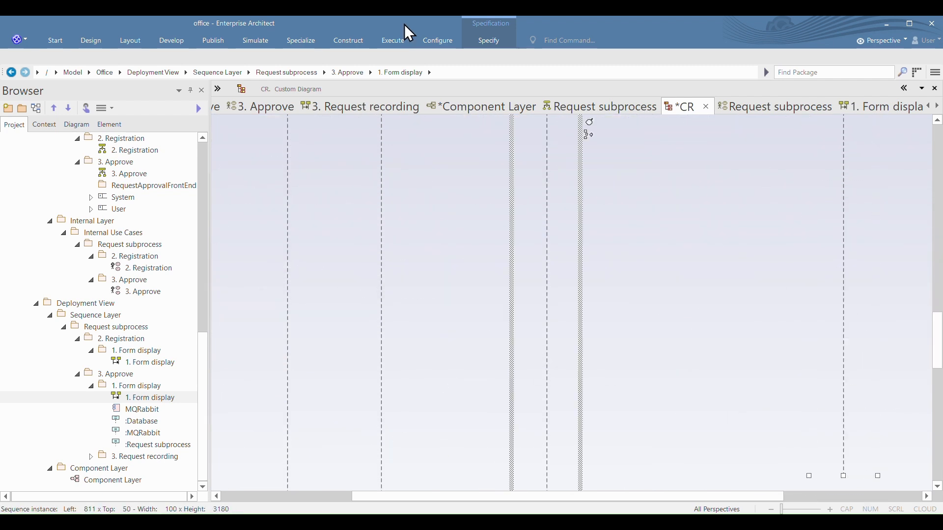
click(130, 41)
drag(936, 343, 940, 382)
click(843, 193)
drag(843, 192, 850, 406)
scroll(851, 406, down, 3)
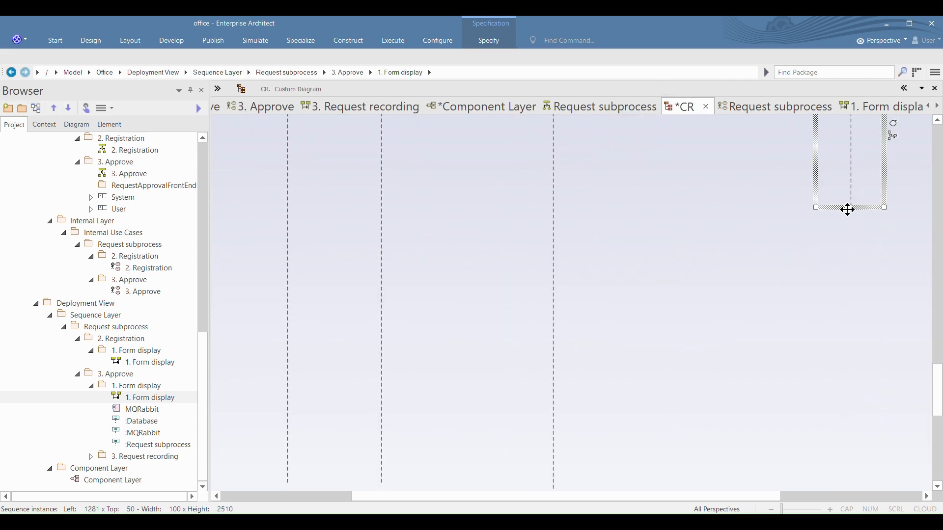
drag(848, 210, 855, 437)
scroll(855, 436, down, 4)
drag(856, 183, 839, 451)
scroll(839, 450, down, 3)
scroll(840, 451, down, 1)
scroll(791, 237, up, 6)
scroll(753, 246, down, 3)
Step: Adjust the positions of the existing lifelines in the lower part of the CR diagram
click(553, 319)
ctrl+click(392, 307)
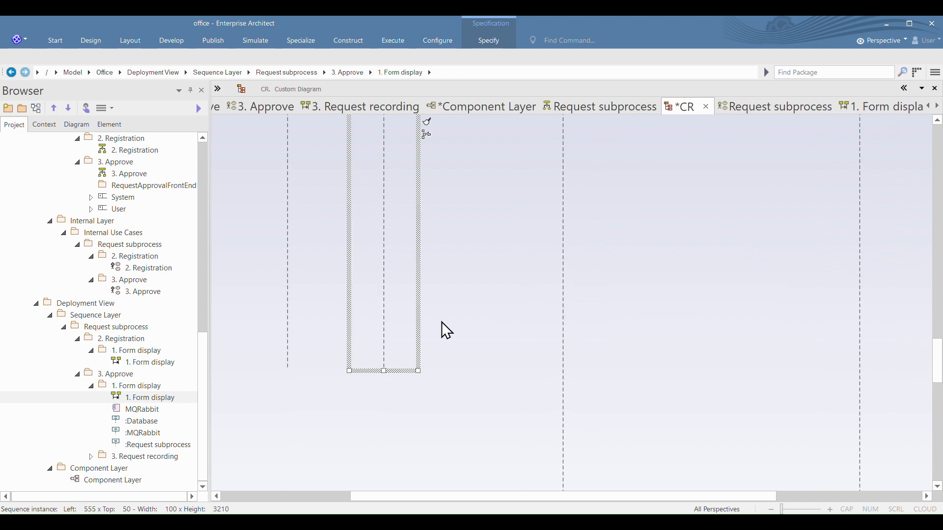
scroll(650, 345, down, 9)
scroll(653, 344, up, 6)
scroll(658, 330, down, 9)
click(130, 42)
click(393, 63)
scroll(693, 251, up, 9)
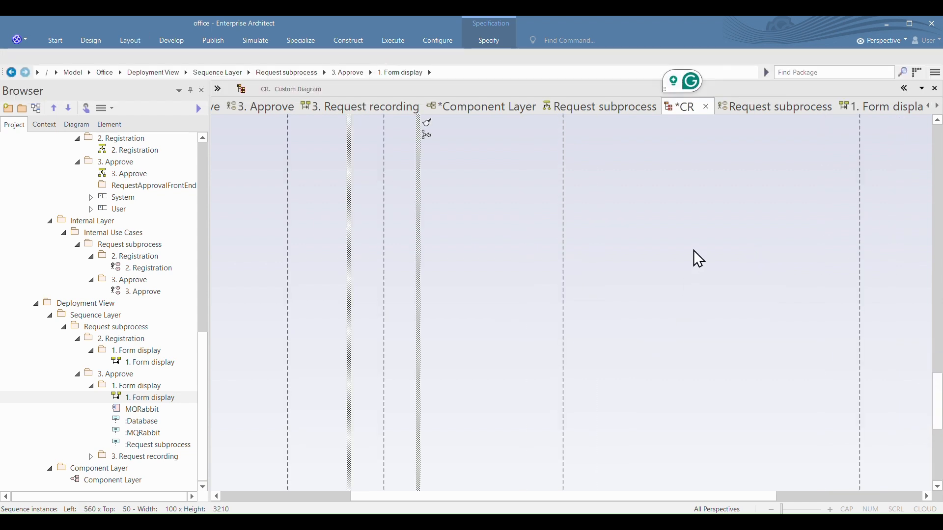